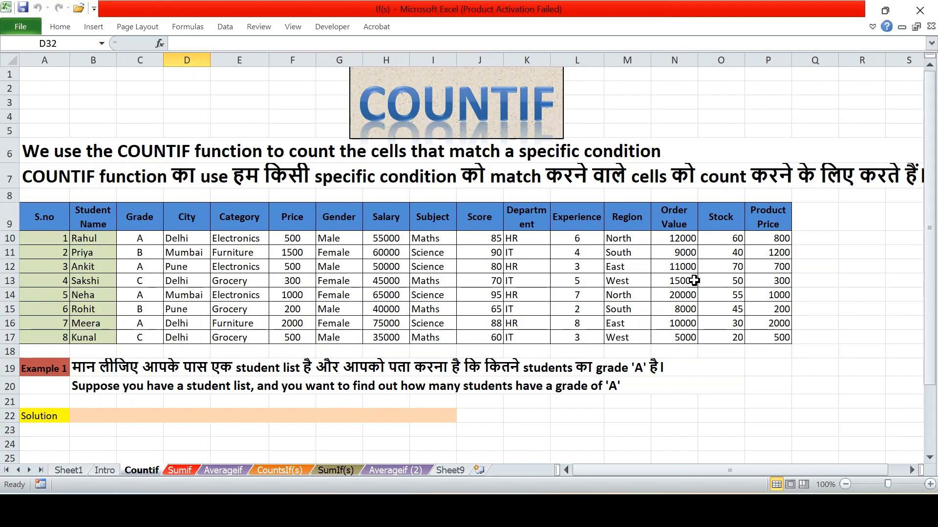
# Step: Start a COUNTIF formula in Example 1's solution cell B22
pyautogui.scroll(-1, 364, 316)
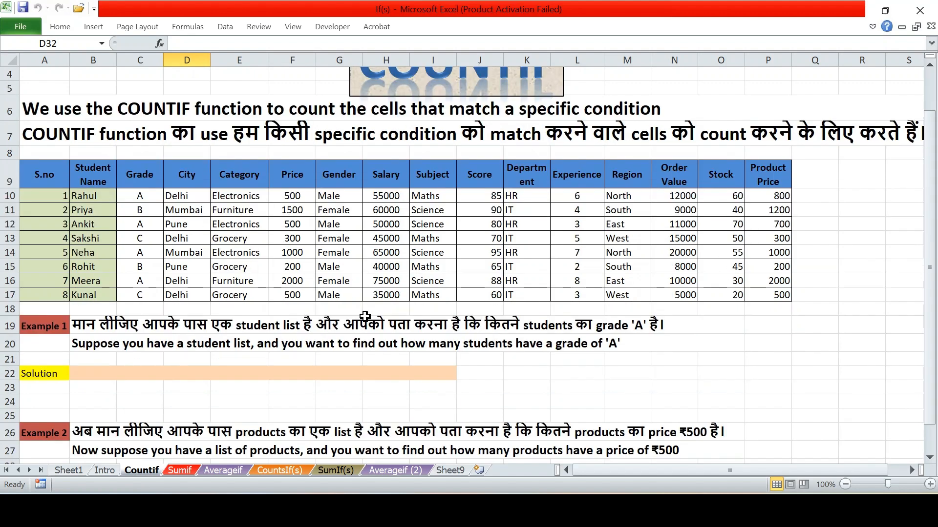
pyautogui.scroll(-1, 365, 315)
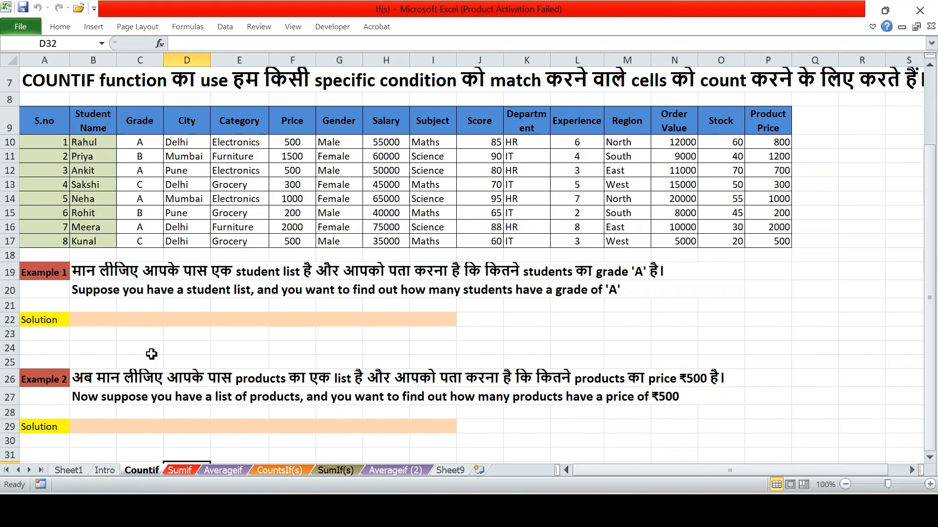
pyautogui.click(88, 321)
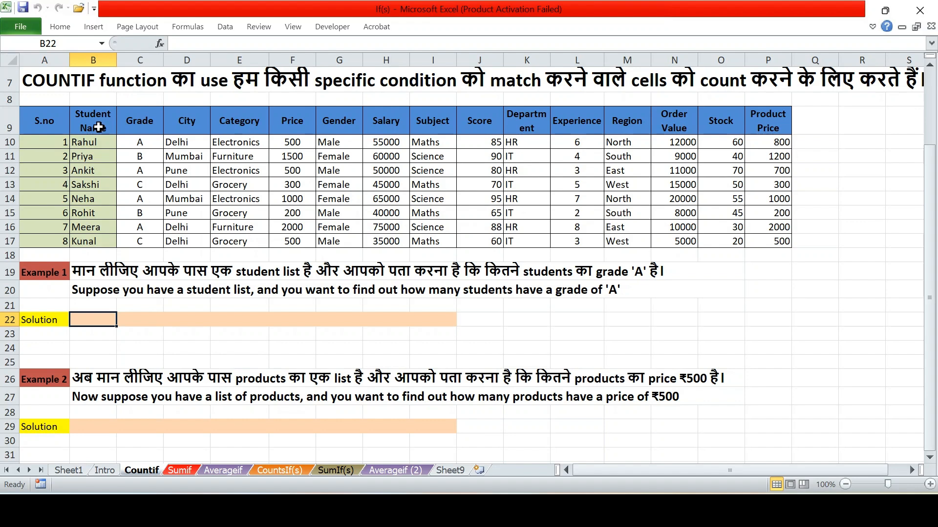
pyautogui.click(139, 142)
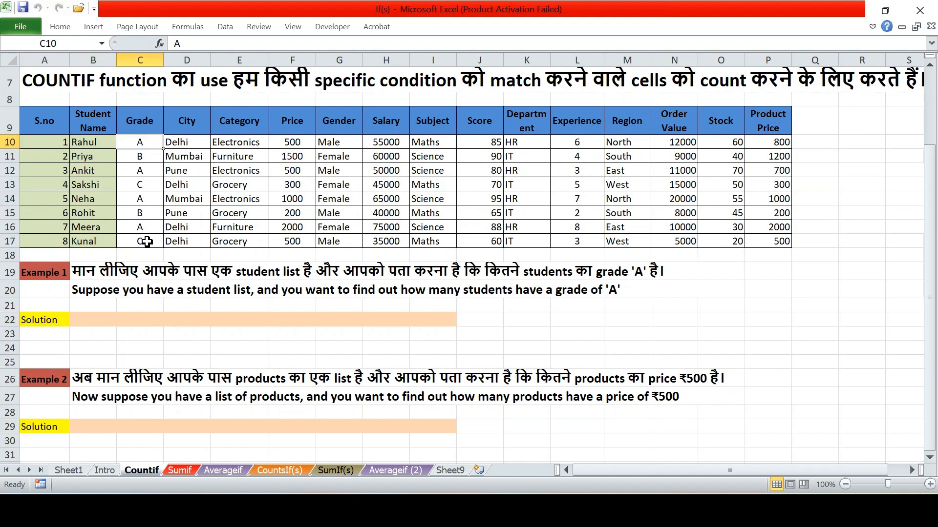
pyautogui.click(91, 320)
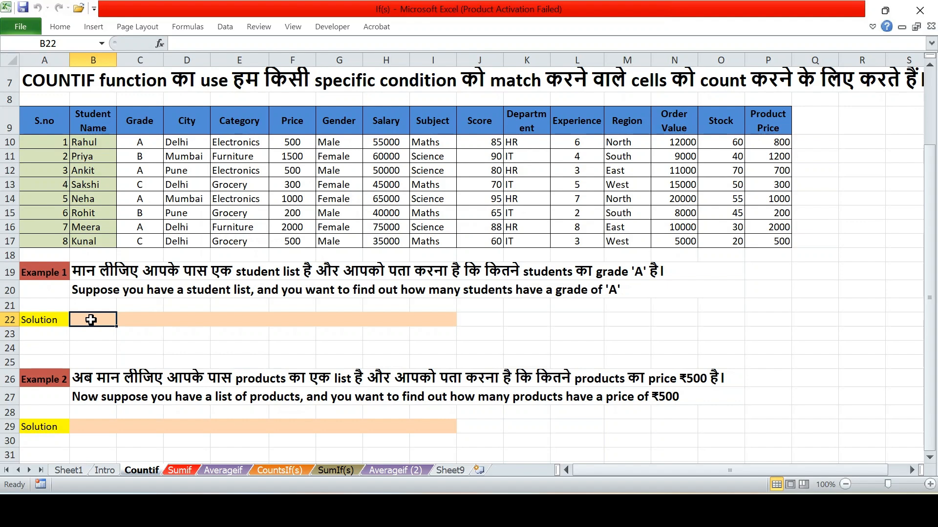
pyautogui.doubleClick(90, 320)
pyautogui.write('=cou')
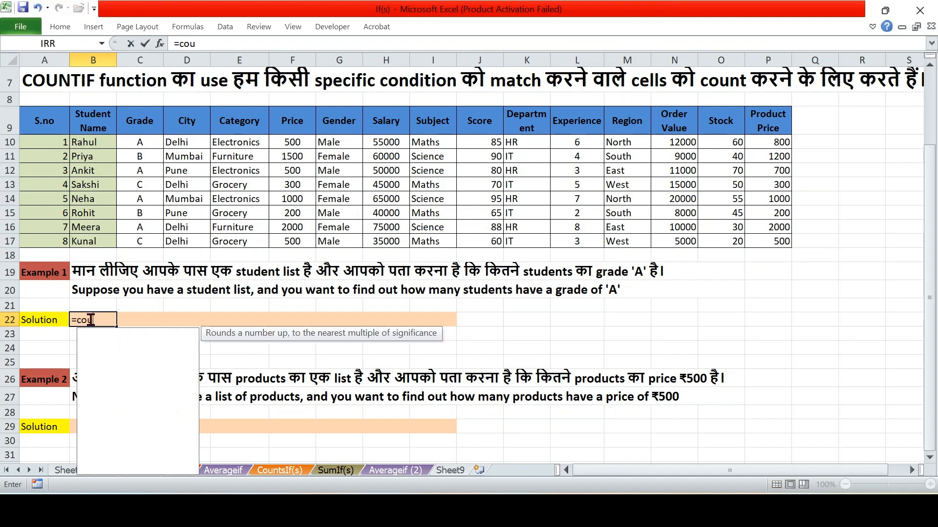
pyautogui.write('ntif')
pyautogui.press('Tab')
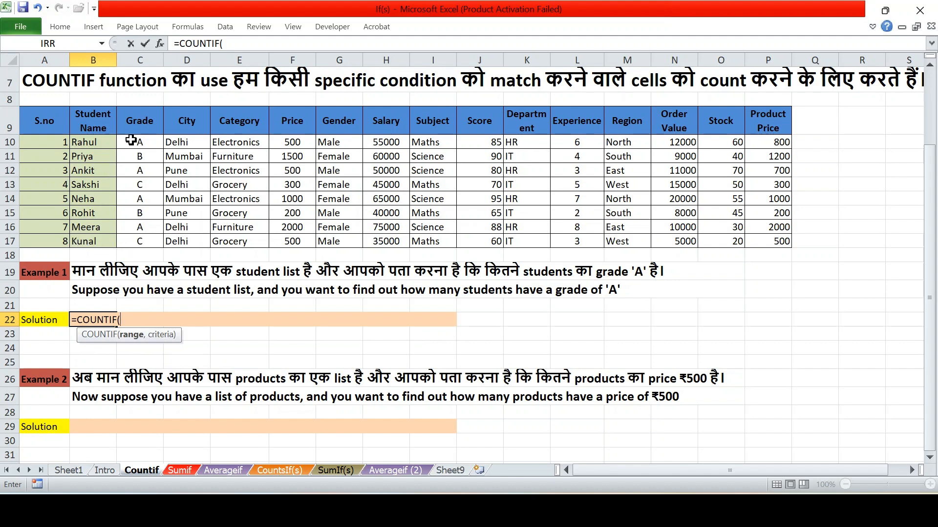
# Step: Complete the COUNTIF formula in B22 with the Grade range C10:C17 and the criterion "A"
pyautogui.click(131, 169)
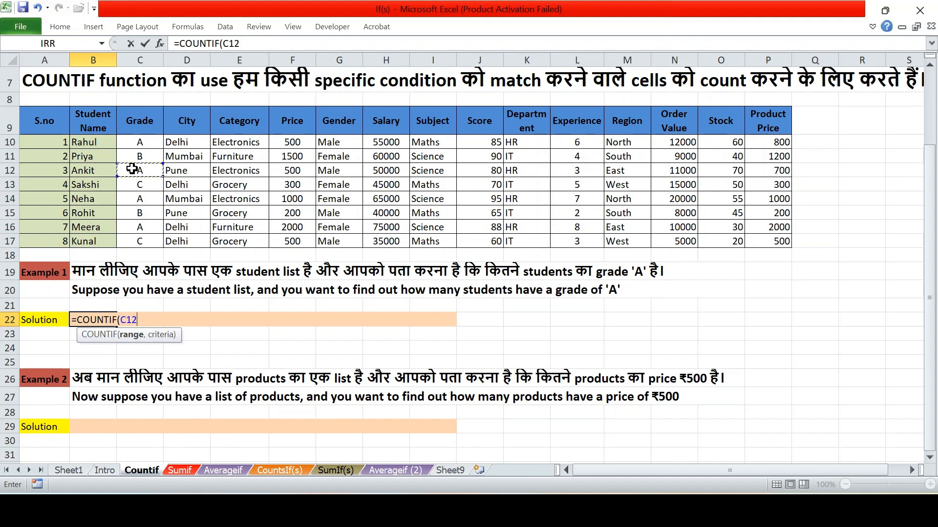
pyautogui.click(129, 140)
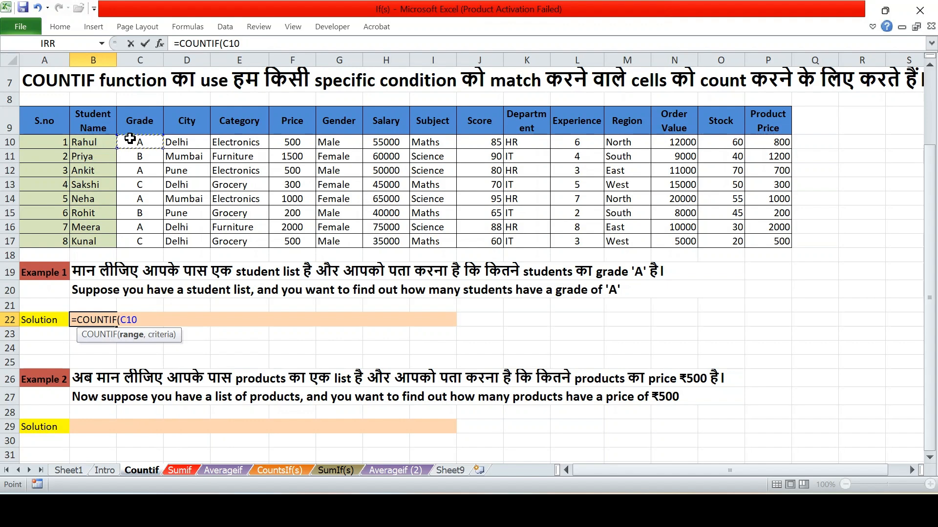
pyautogui.hotkey('shift', 'Down')
pyautogui.hotkey('shift', 'Down')
pyautogui.hotkey('shift', 'Down')
pyautogui.hotkey('shift', 'Down')
pyautogui.hotkey('shift', 'Down')
pyautogui.hotkey('shift', 'Down')
pyautogui.hotkey('shift', 'Down')
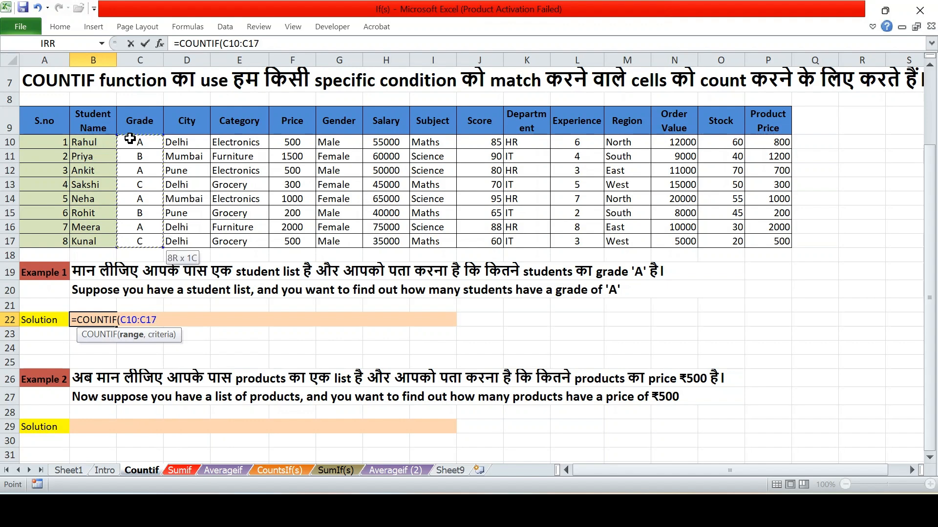
pyautogui.write(',"A')
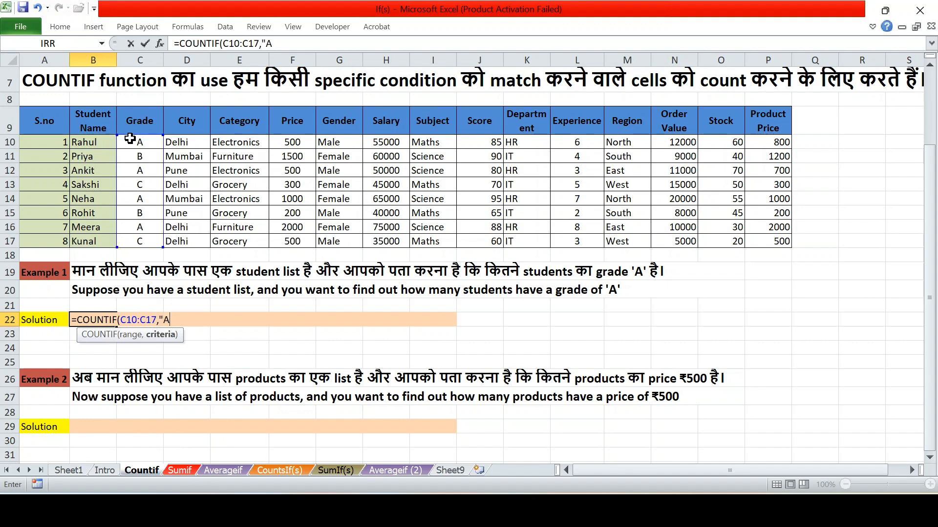
pyautogui.write('")')
pyautogui.press('Return')
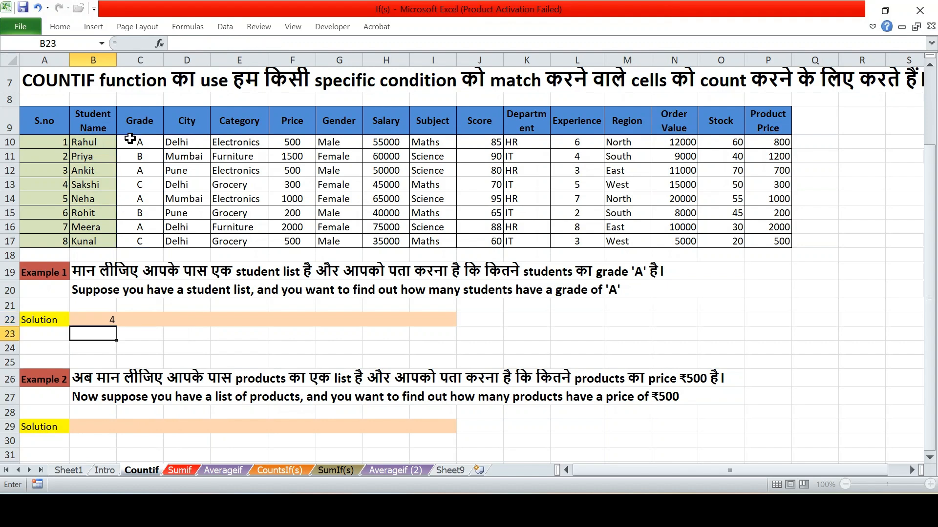
# Step: Check the formula in B22 against the cells with grade A in the Grade column
pyautogui.click(101, 321)
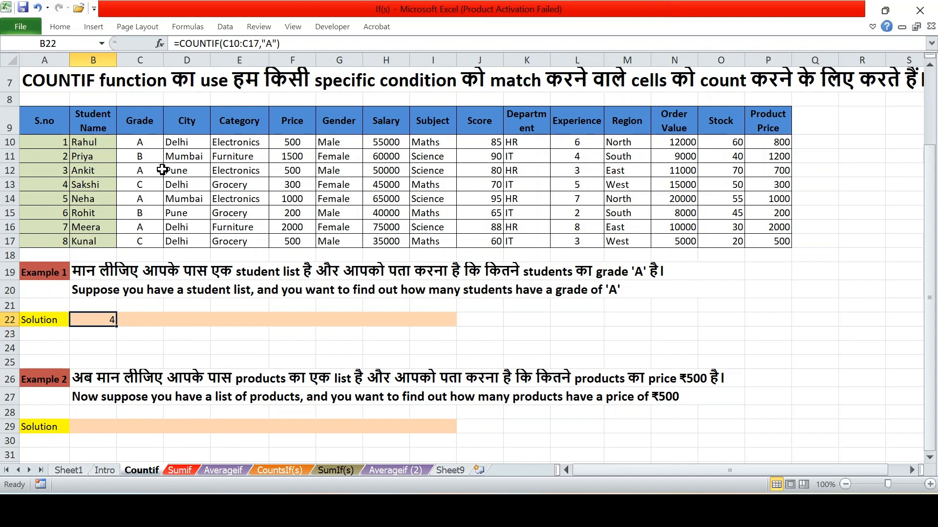
pyautogui.click(140, 142)
pyautogui.click(140, 171)
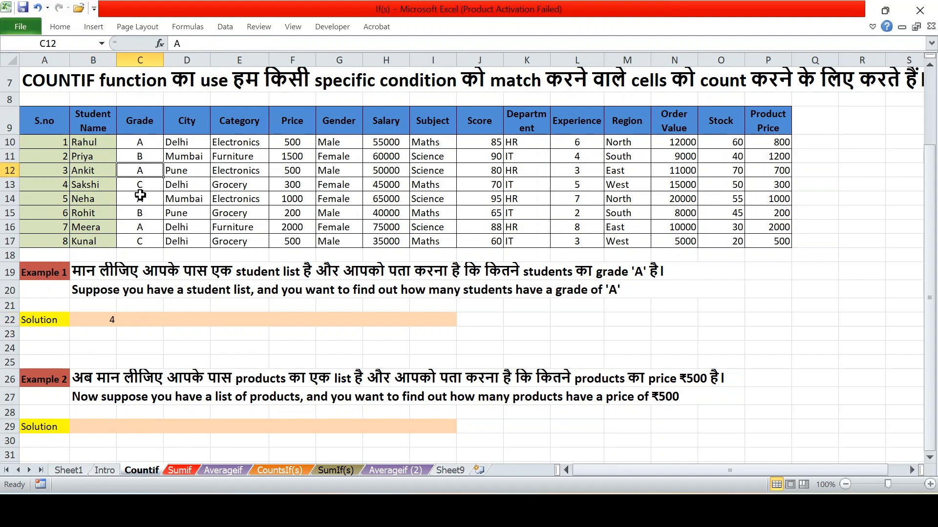
pyautogui.click(139, 227)
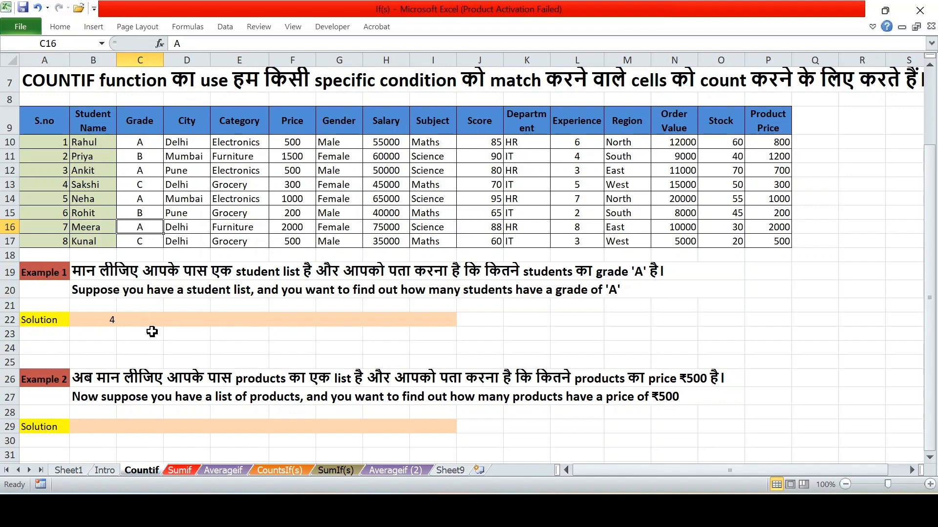
pyautogui.click(529, 322)
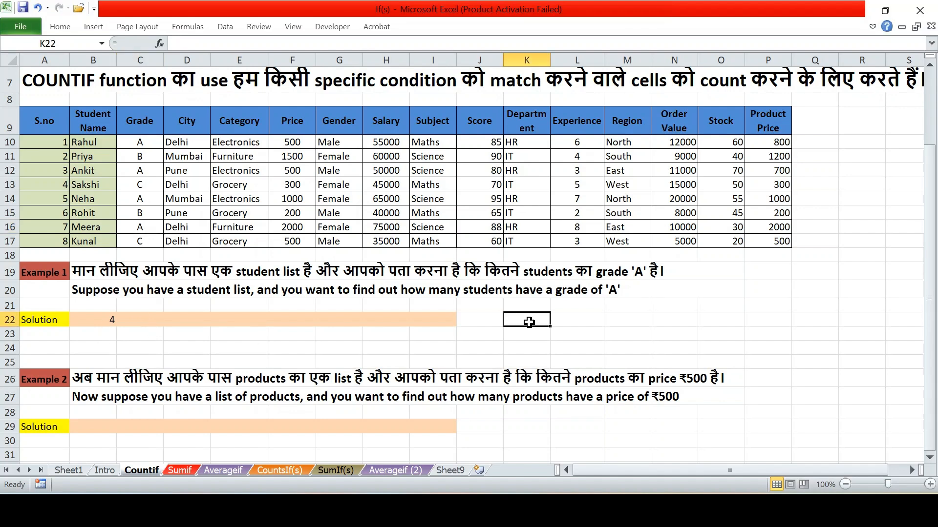
pyautogui.write('=coun')
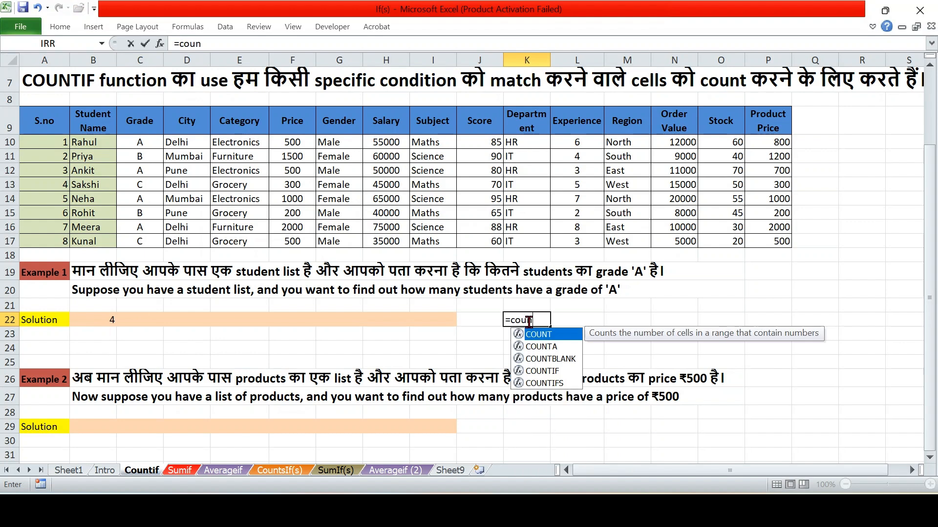
pyautogui.write('tif')
pyautogui.press('Tab')
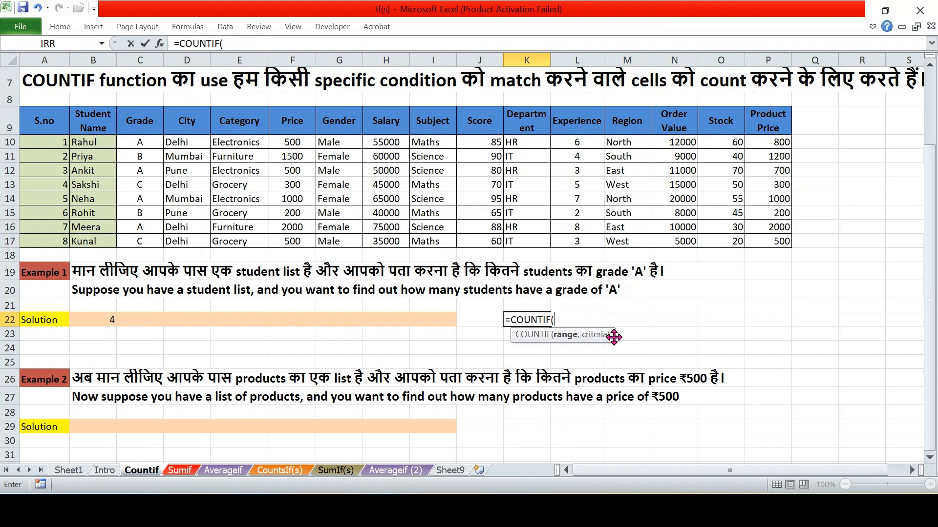
pyautogui.press('BackSpace')
pyautogui.press('BackSpace')
pyautogui.press('BackSpace')
pyautogui.press('BackSpace')
pyautogui.press('BackSpace')
pyautogui.press('BackSpace')
pyautogui.press('BackSpace')
pyautogui.press('BackSpace')
pyautogui.press('BackSpace')
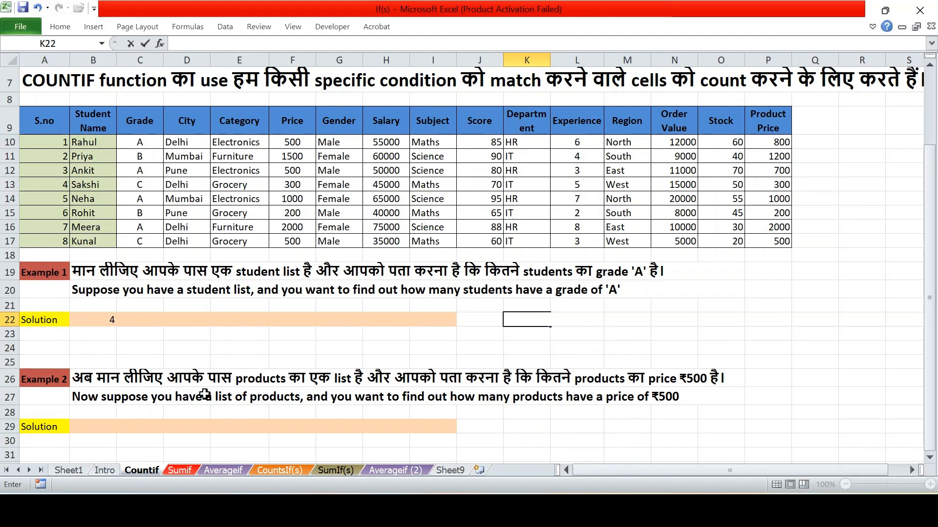
# Step: Examine the Category and Price columns that Example 2 asks about
pyautogui.click(104, 424)
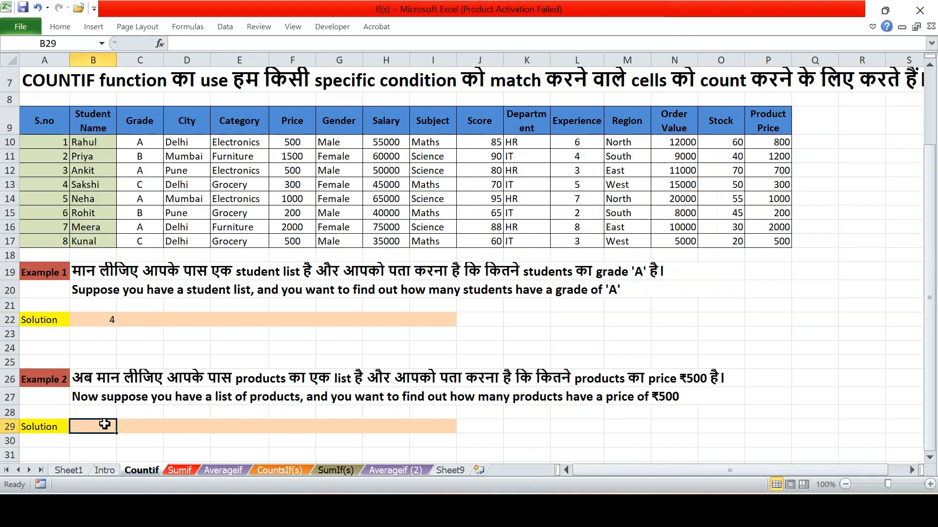
pyautogui.click(226, 143)
pyautogui.moveTo(226, 142); pyautogui.dragTo(230, 235)
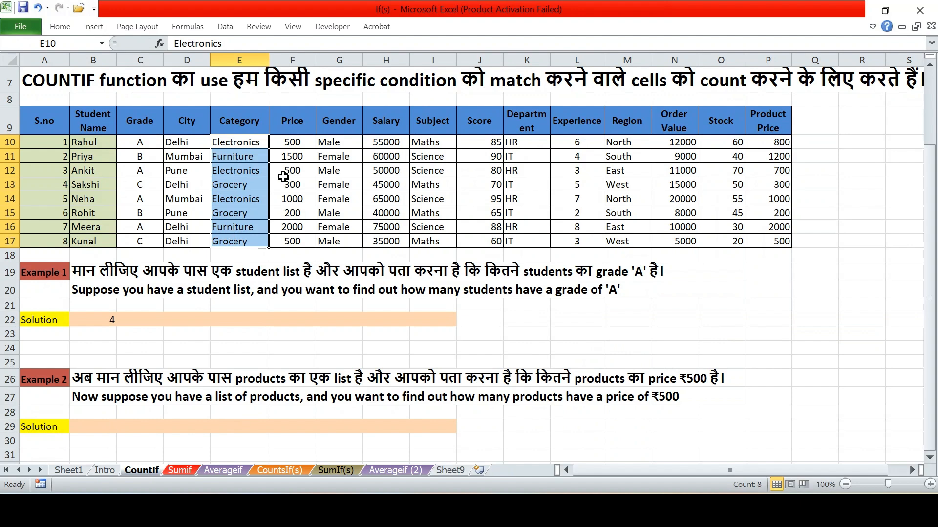
pyautogui.moveTo(286, 145); pyautogui.dragTo(287, 234)
pyautogui.click(233, 149)
pyautogui.click(295, 142)
pyautogui.moveTo(295, 141); pyautogui.dragTo(294, 234)
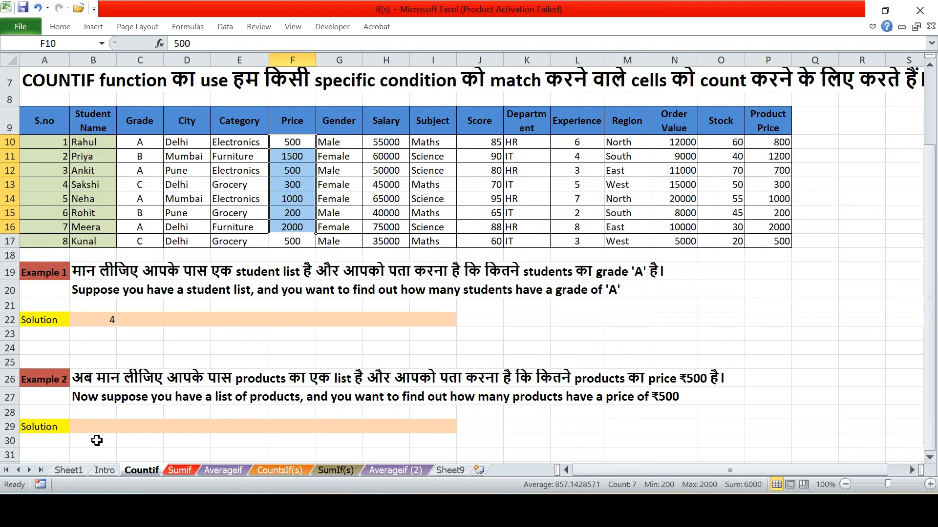
# Step: Enter =COUNTIF(F10:F17,500) in Example 2's solution cell B29 to count the products priced at 500
pyautogui.click(105, 425)
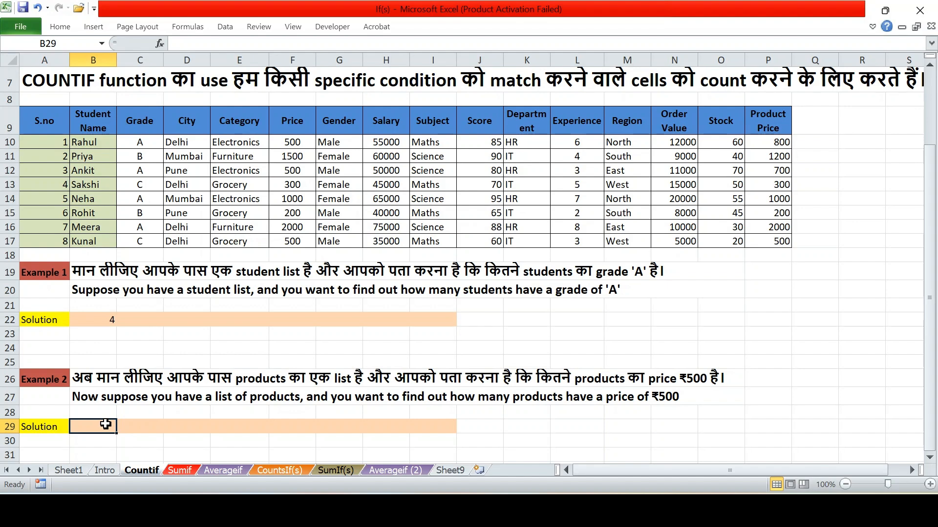
pyautogui.write('=countif')
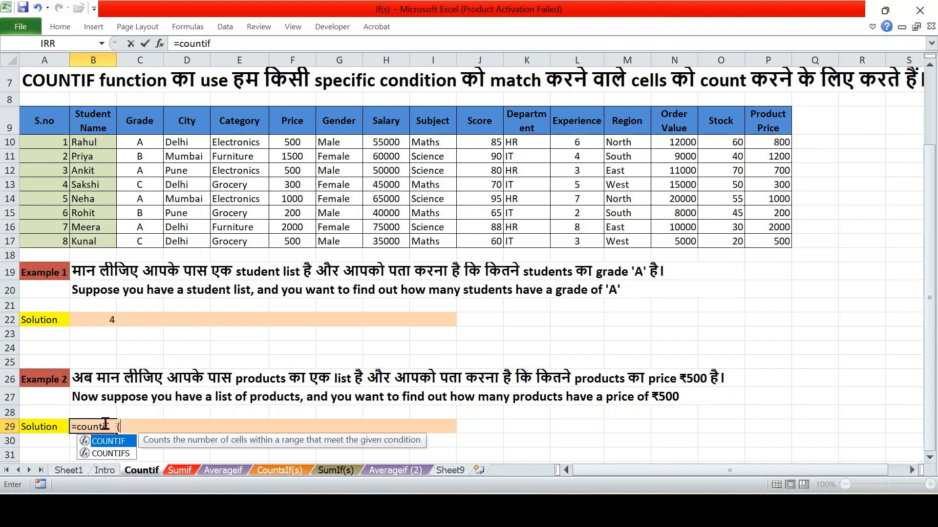
pyautogui.press('Tab')
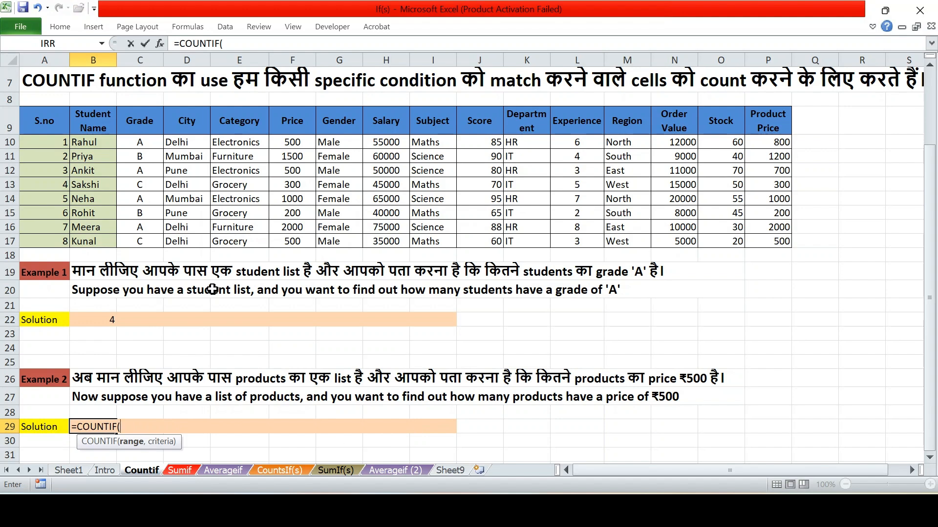
pyautogui.moveTo(279, 144); pyautogui.dragTo(283, 240)
pyautogui.write(',500')
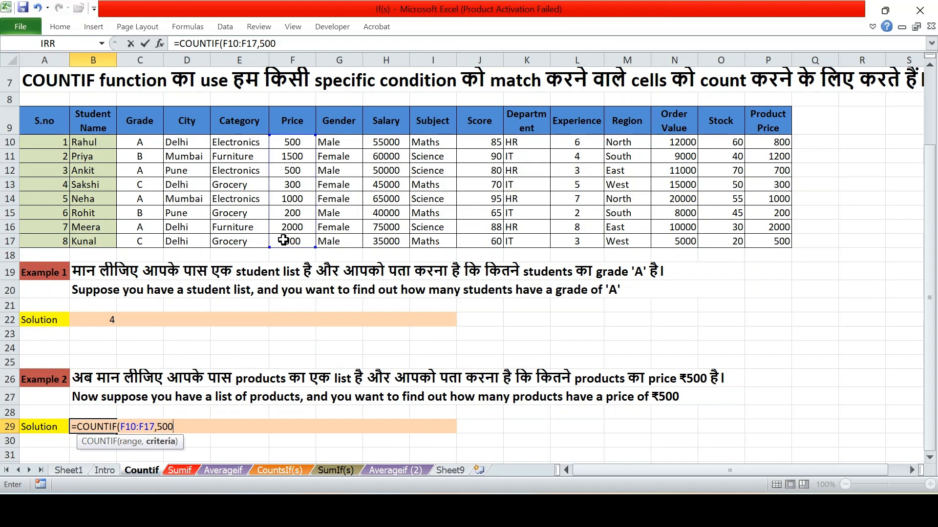
pyautogui.write(')')
pyautogui.press('Return')
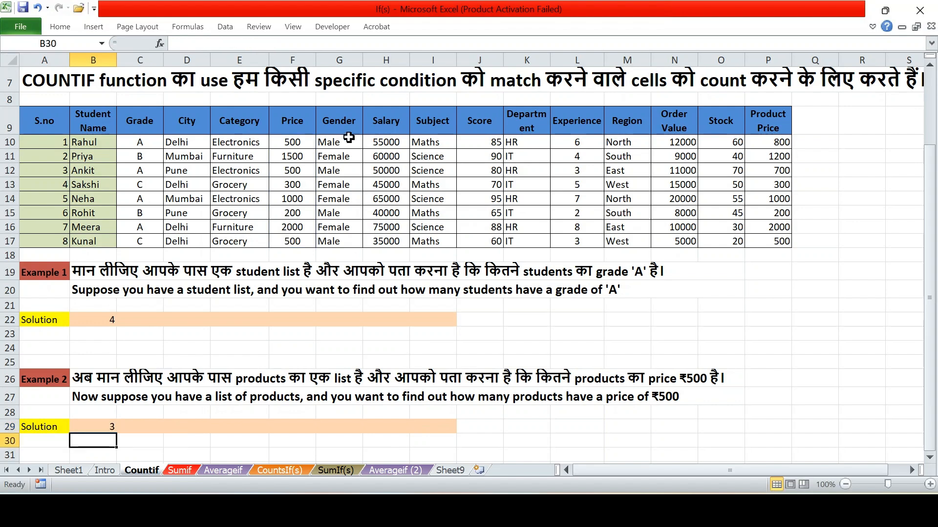
# Step: Check the cells in the Price column that match the 500 criterion of Example 2
pyautogui.click(295, 140)
pyautogui.click(296, 170)
pyautogui.click(302, 243)
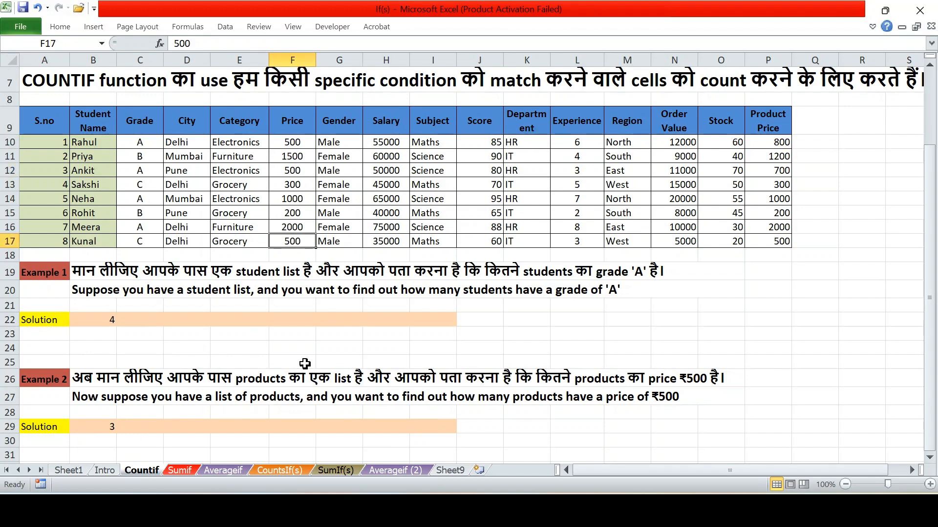
pyautogui.scroll(-1, 305, 364)
pyautogui.scroll(1, 304, 363)
pyautogui.scroll(2, 305, 364)
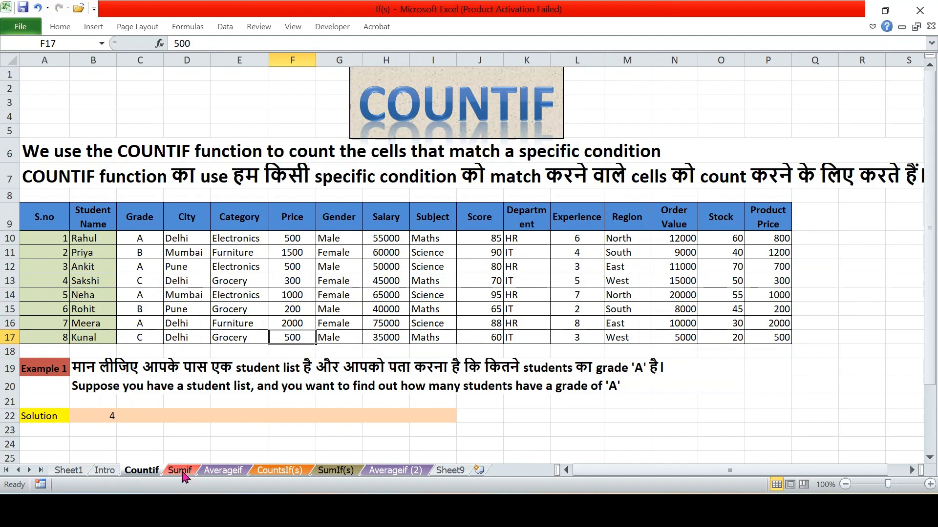
# Step: Open the Sumif sheet and examine the City and Price columns needed for Example 1
pyautogui.click(180, 471)
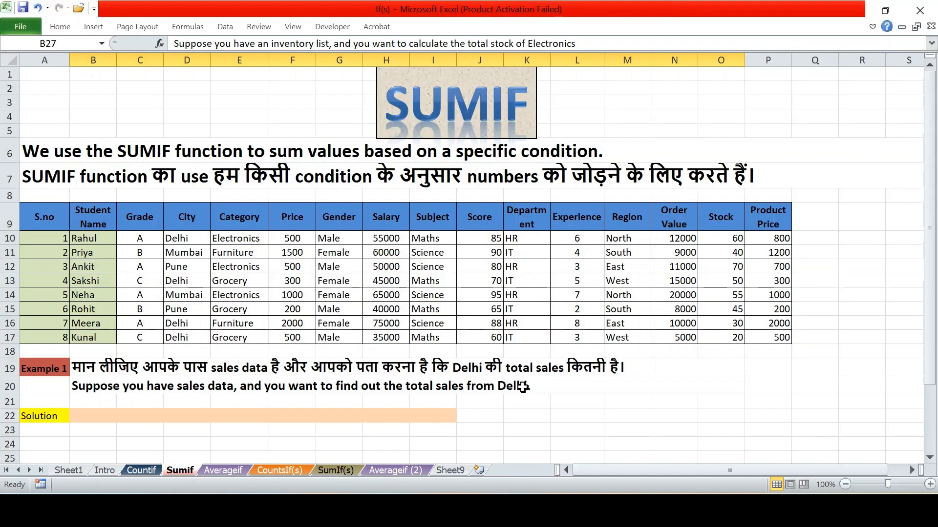
pyautogui.click(95, 419)
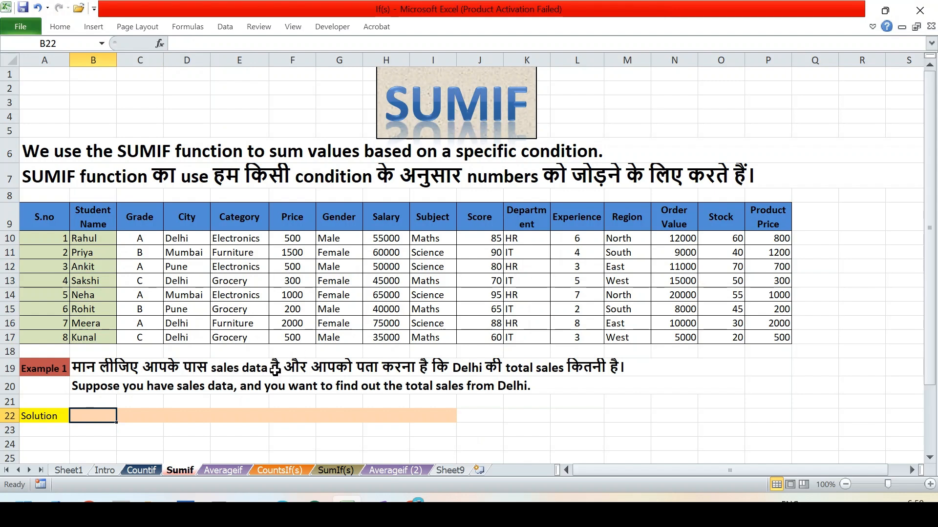
pyautogui.moveTo(181, 239); pyautogui.dragTo(181, 337)
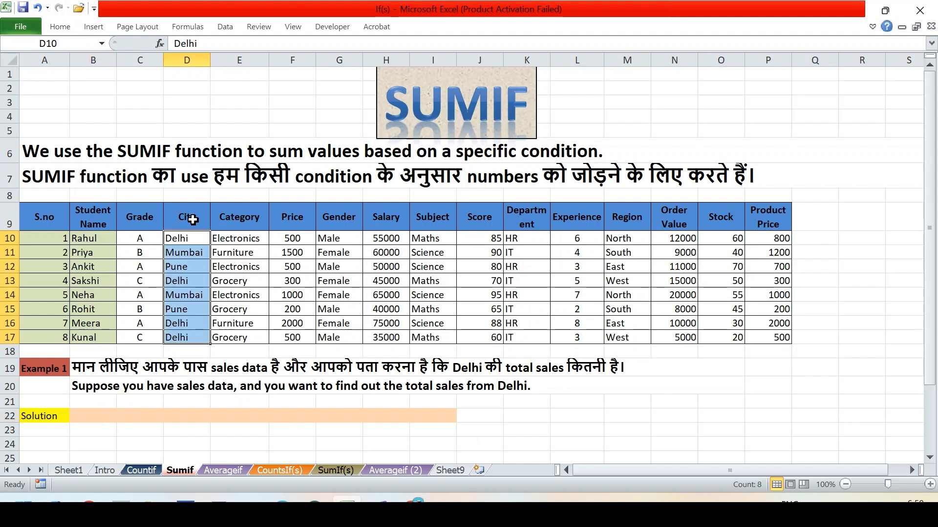
pyautogui.click(293, 241)
pyautogui.moveTo(293, 242); pyautogui.dragTo(292, 338)
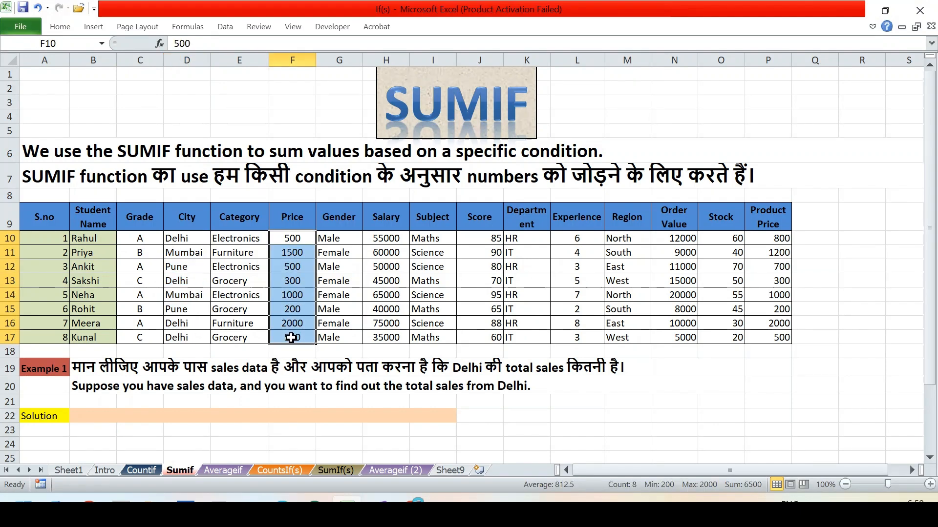
# Step: Enter =SUMIF(D10:D17,"Delhi",F10:F17) in Example 1's solution cell B22 to total the sales from Delhi
pyautogui.click(98, 415)
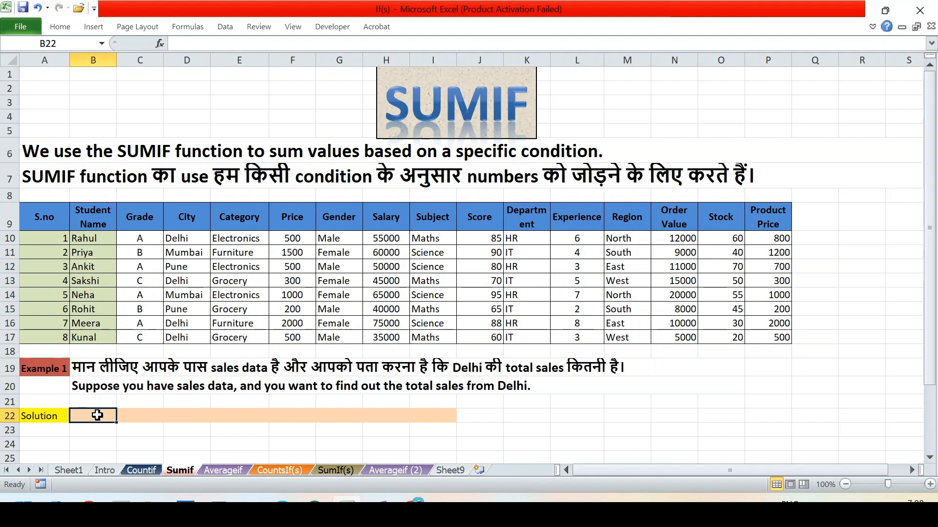
pyautogui.write('=sumif')
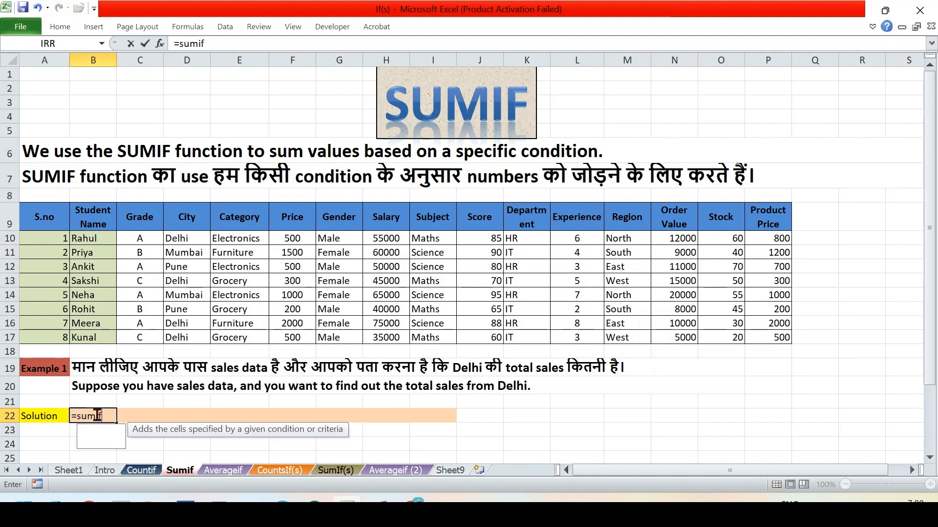
pyautogui.press('Tab')
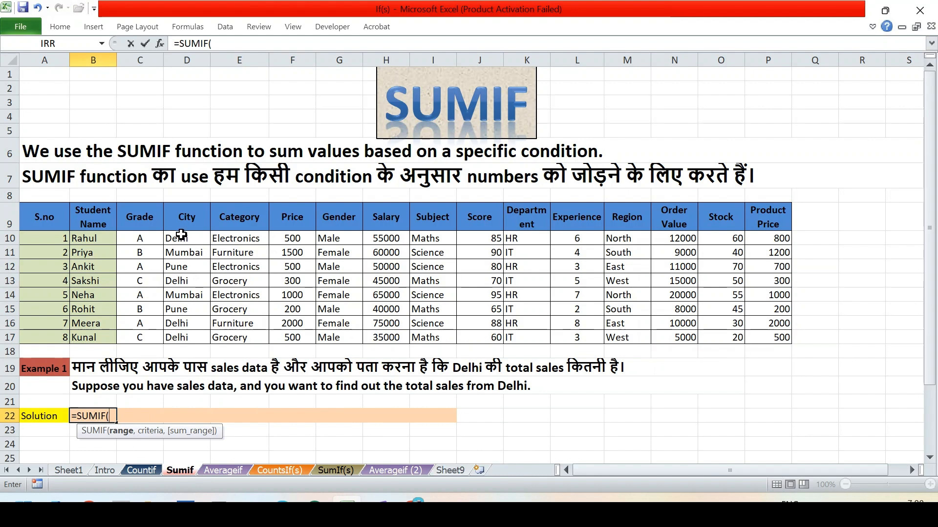
pyautogui.moveTo(181, 239); pyautogui.dragTo(184, 338)
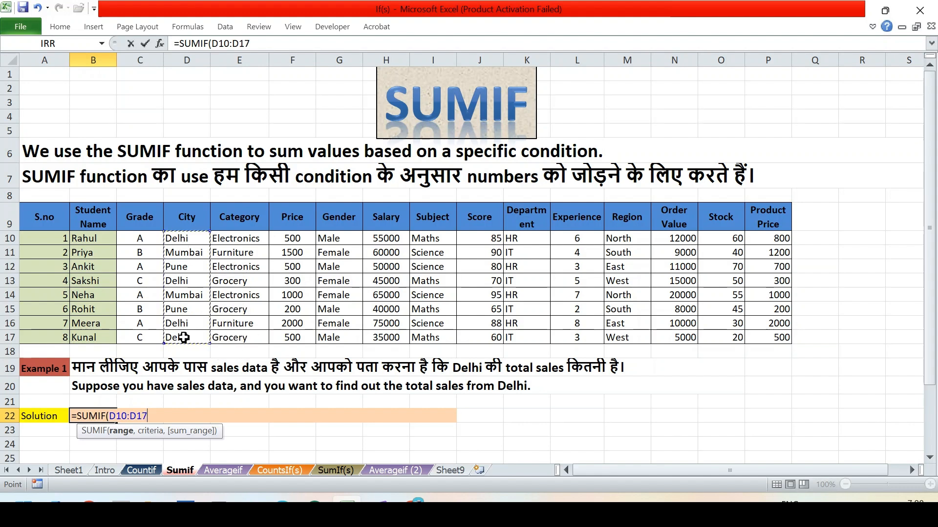
pyautogui.write(',"')
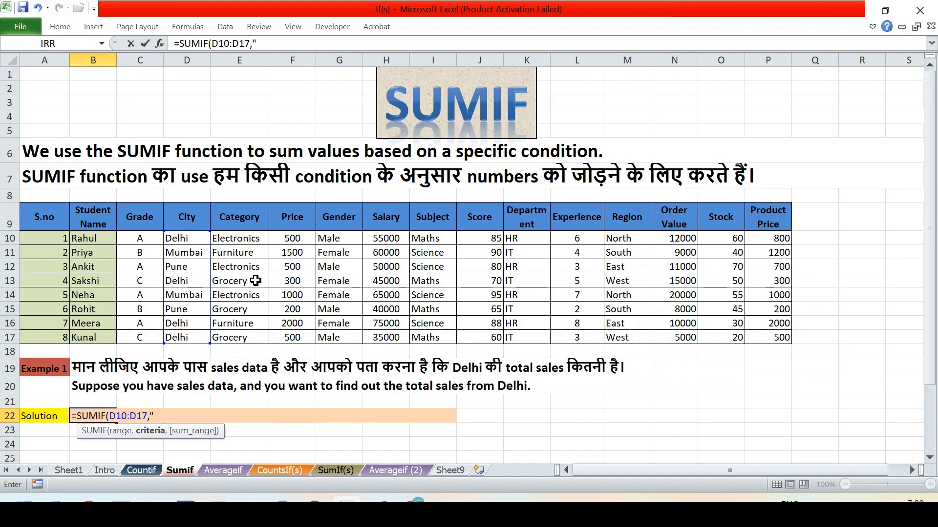
pyautogui.write('Delhi"')
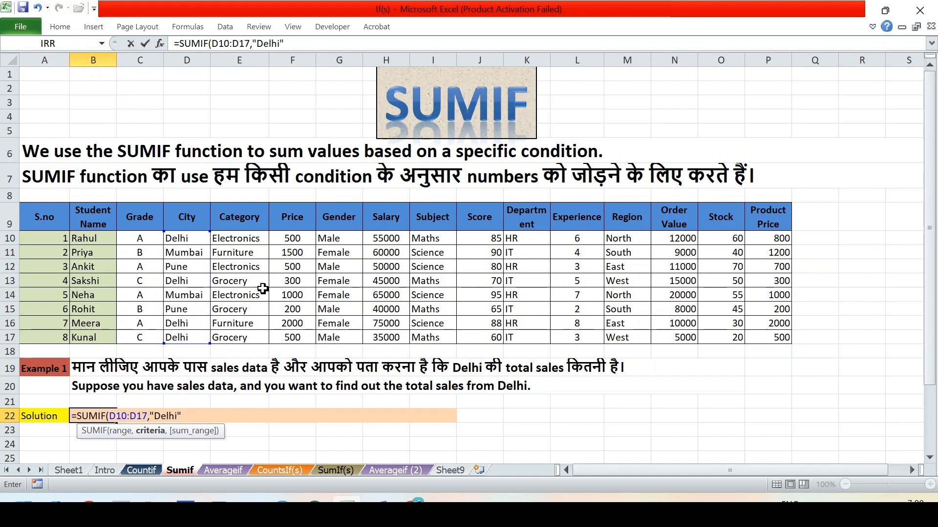
pyautogui.write(',')
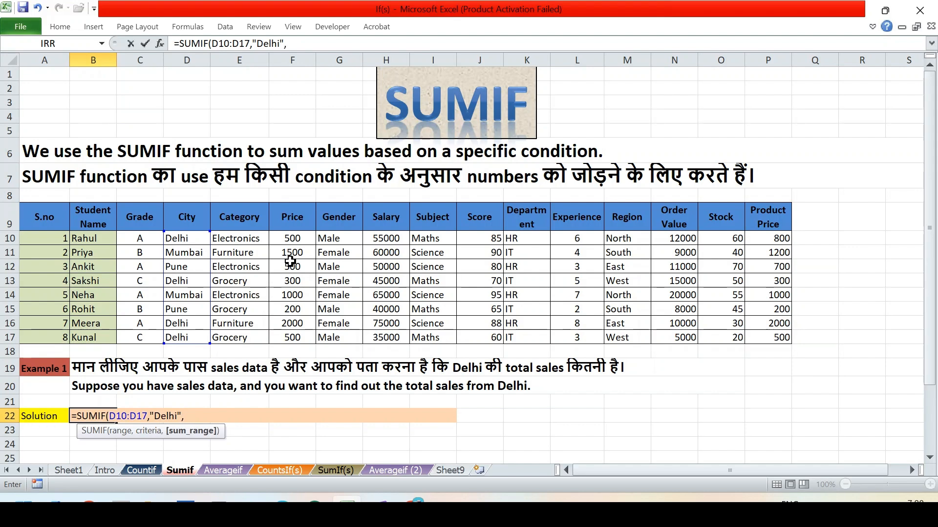
pyautogui.moveTo(296, 238); pyautogui.dragTo(295, 335)
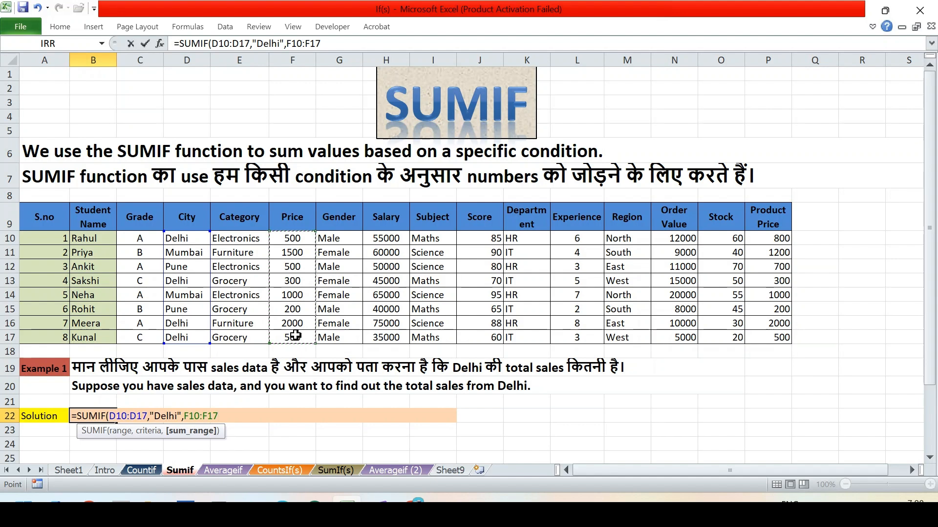
pyautogui.write(')')
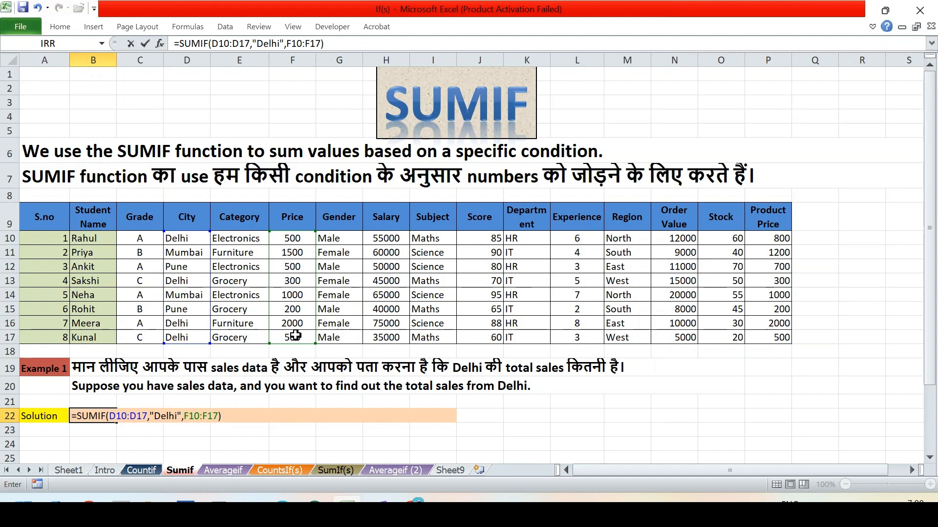
pyautogui.press('Return')
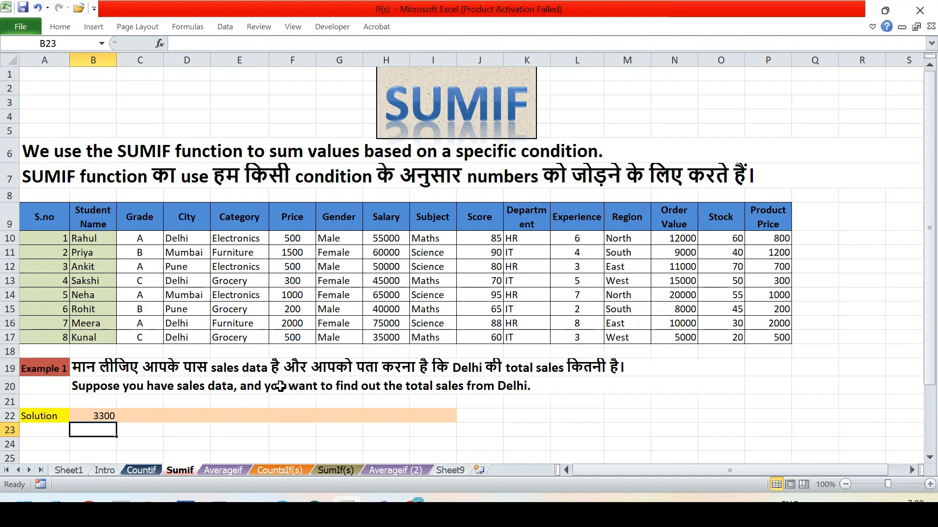
# Step: Check the SUMIF formula in B22 against the Price column and its highlighted ranges
pyautogui.moveTo(293, 239); pyautogui.dragTo(292, 336)
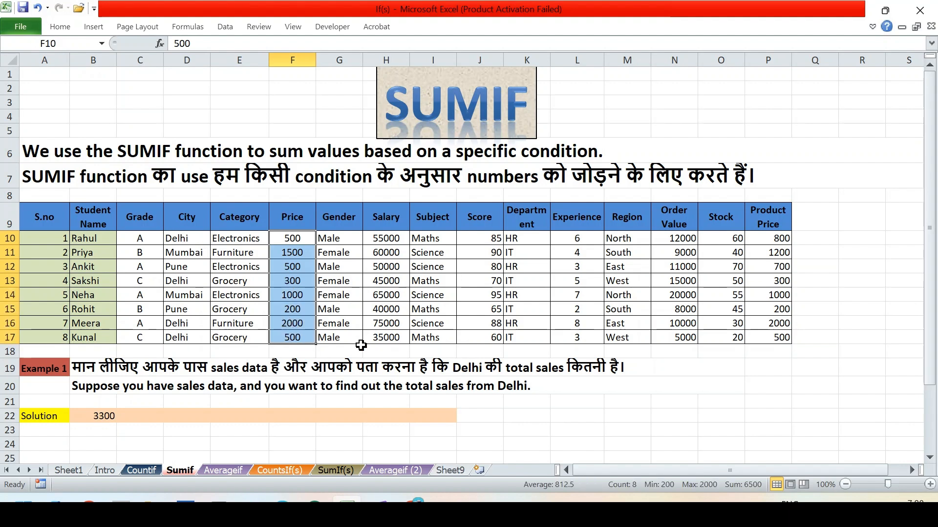
pyautogui.click(99, 416)
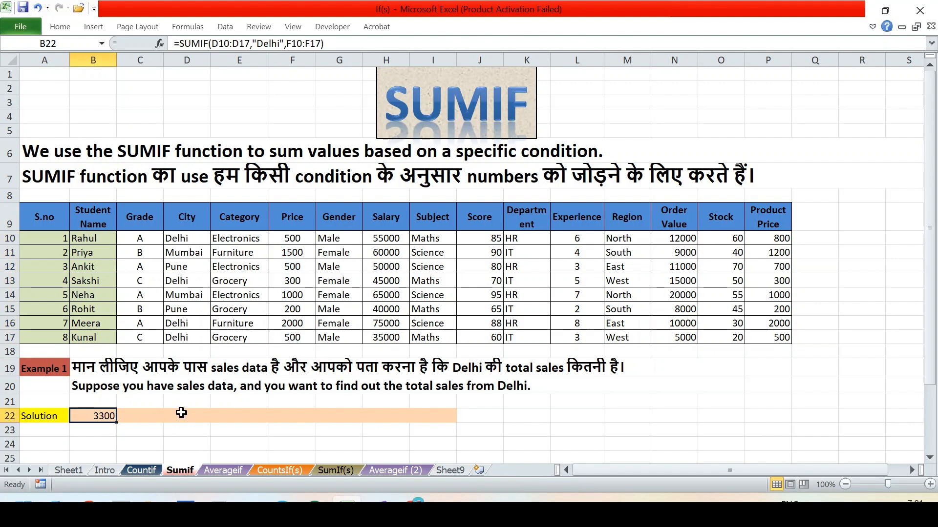
pyautogui.press('F2')
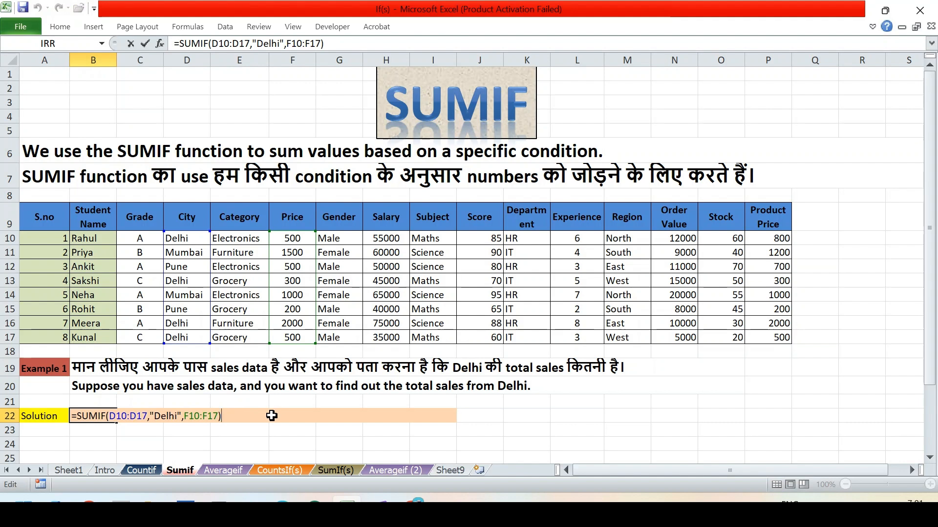
pyautogui.click(124, 416)
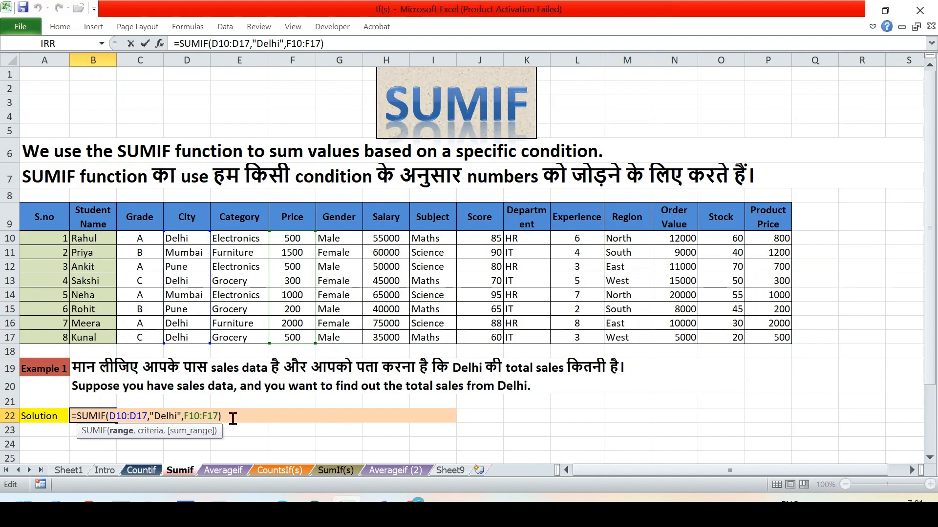
pyautogui.press('Return')
# Step: Examine the Category and Stock columns that Example 2 on the Sumif sheet asks about
pyautogui.scroll(-2, 233, 419)
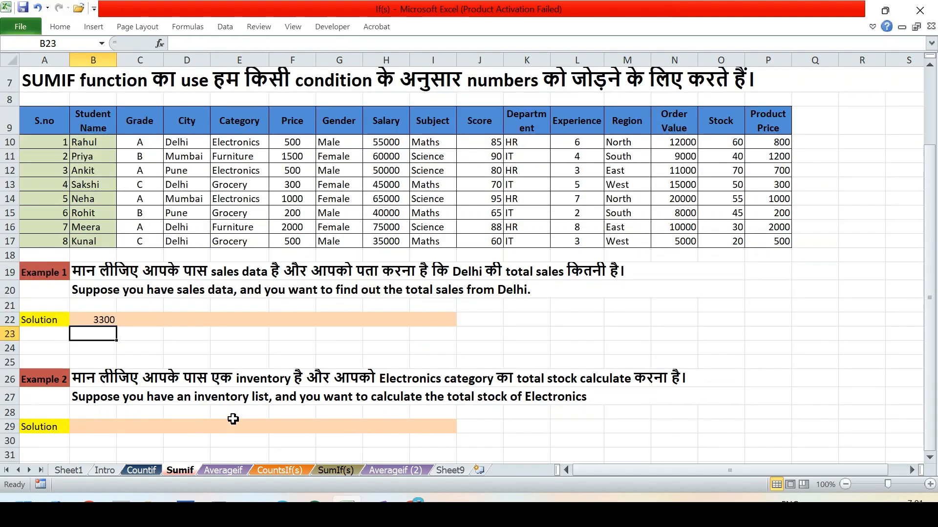
pyautogui.scroll(-1, 233, 419)
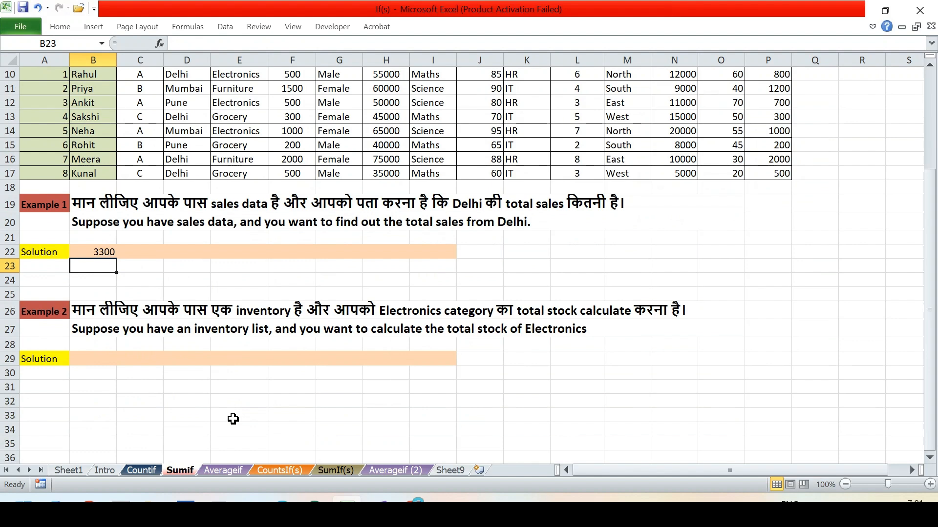
pyautogui.scroll(1, 233, 419)
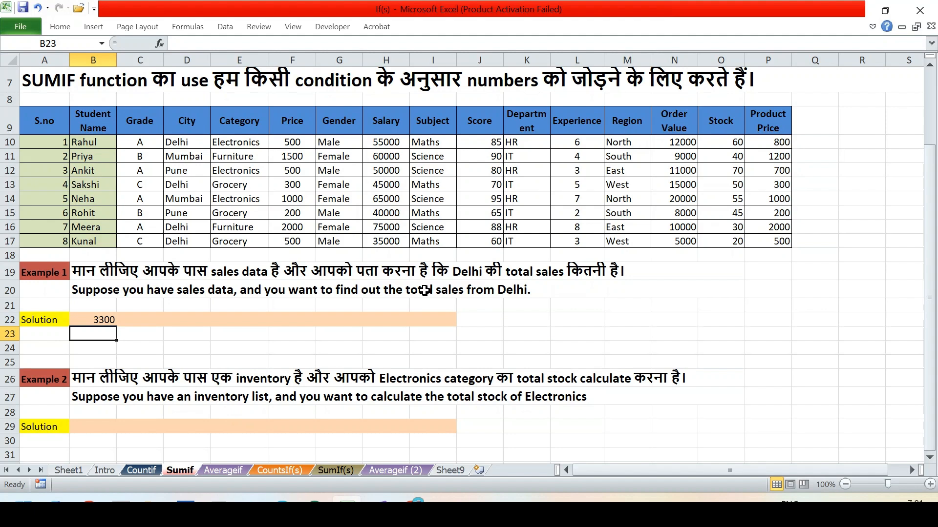
pyautogui.click(243, 143)
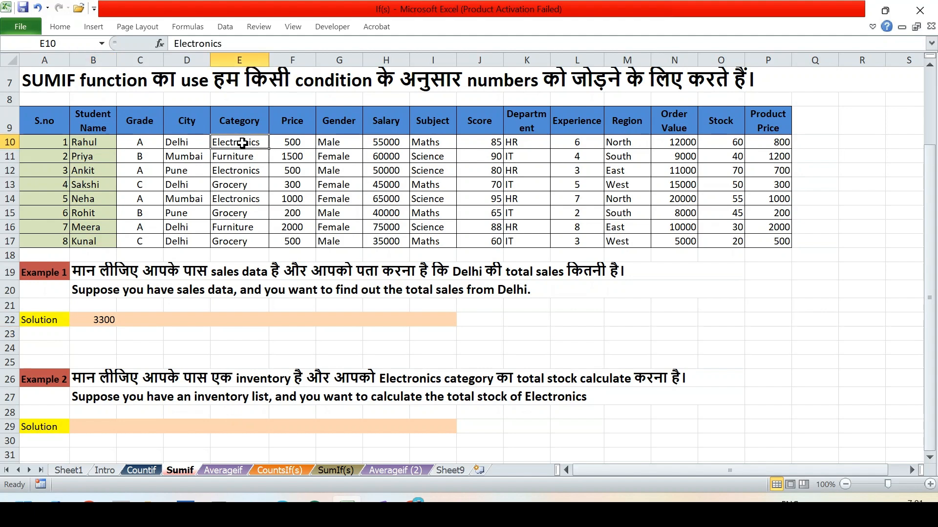
pyautogui.moveTo(242, 143); pyautogui.dragTo(245, 242)
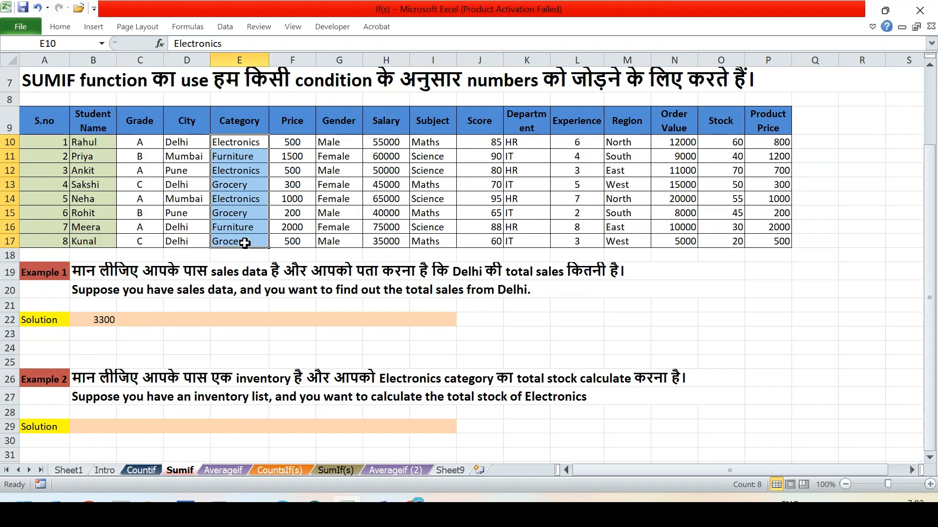
pyautogui.click(242, 144)
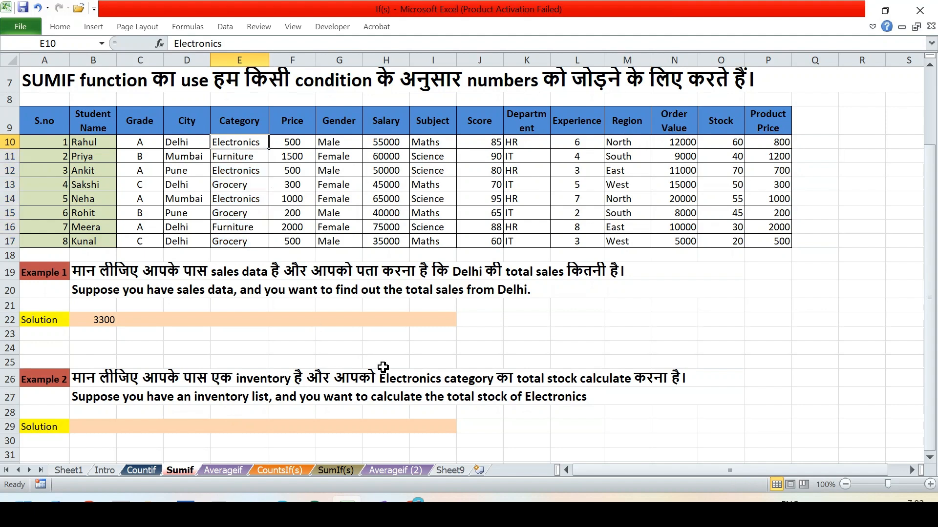
pyautogui.click(723, 140)
pyautogui.moveTo(722, 140); pyautogui.dragTo(733, 241)
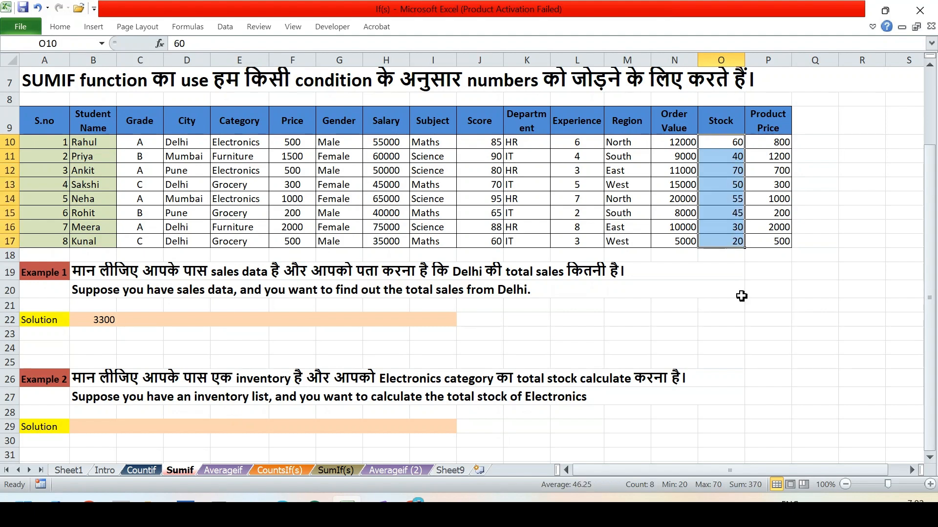
# Step: Start a SUMIF formula in Example 2's solution cell B29 with the Category cells E10:E17 as its range
pyautogui.click(95, 428)
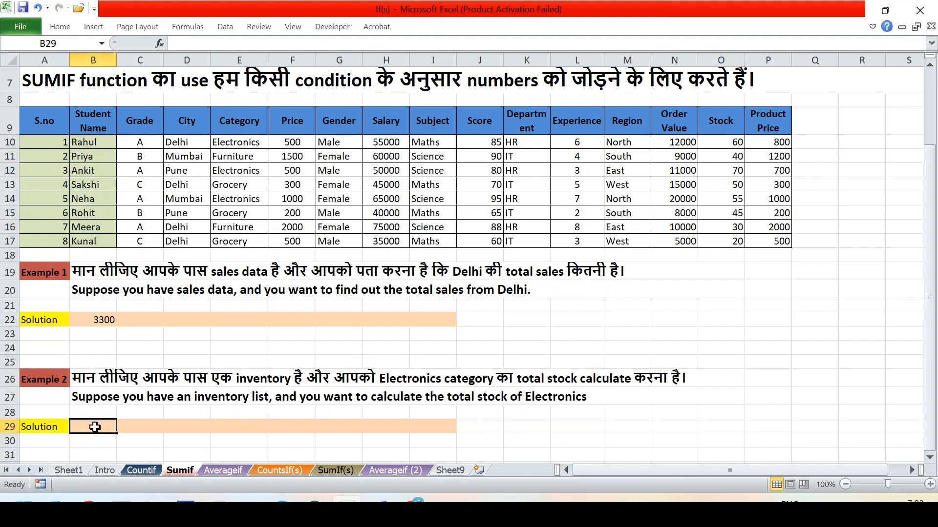
pyautogui.write('=su')
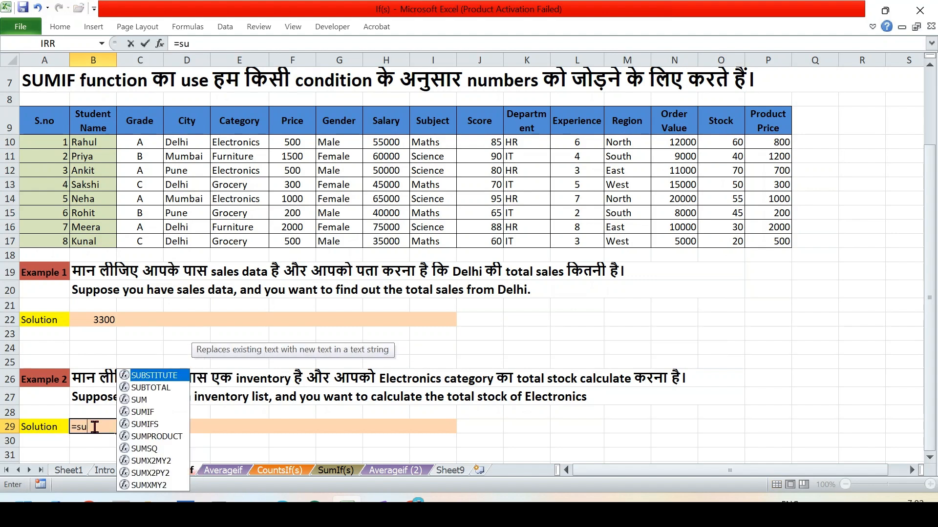
pyautogui.write('mif')
pyautogui.press('Tab')
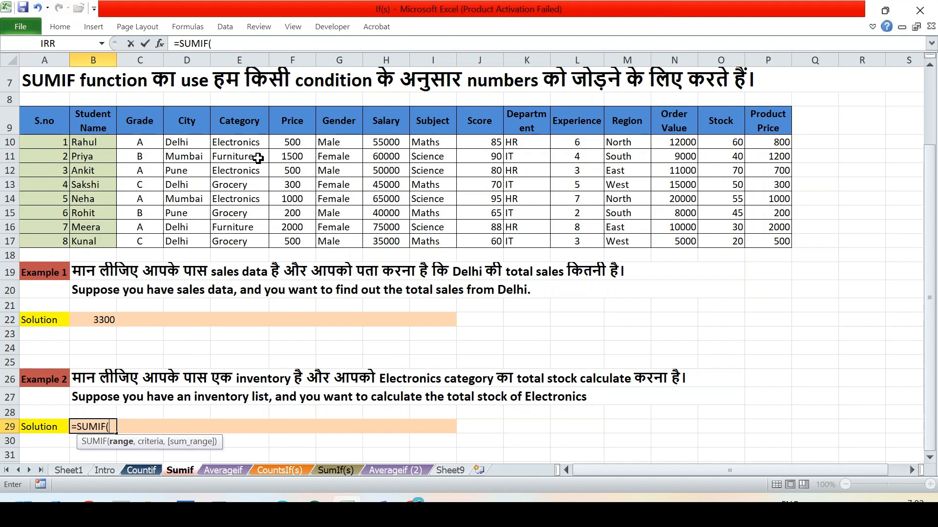
pyautogui.click(242, 142)
pyautogui.moveTo(241, 142); pyautogui.dragTo(246, 249)
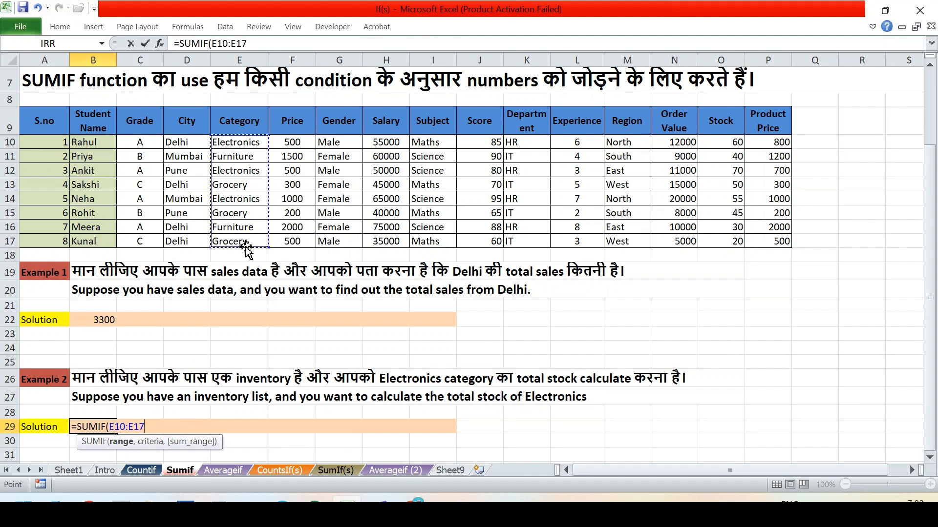
pyautogui.write(',"')
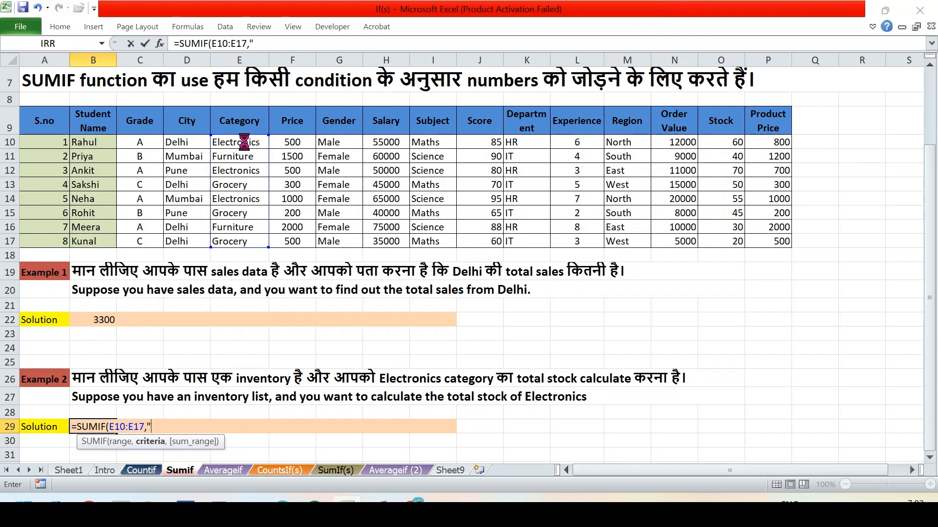
pyautogui.press('Return')
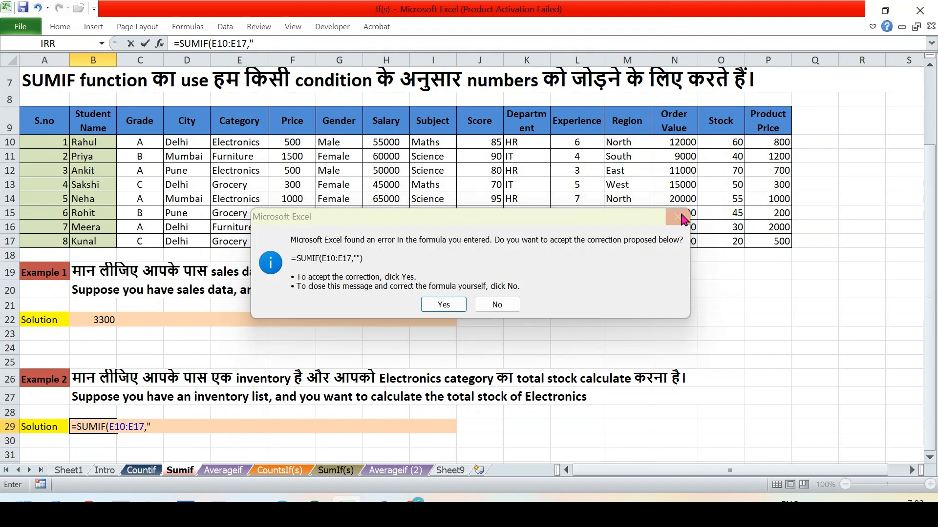
pyautogui.click(676, 217)
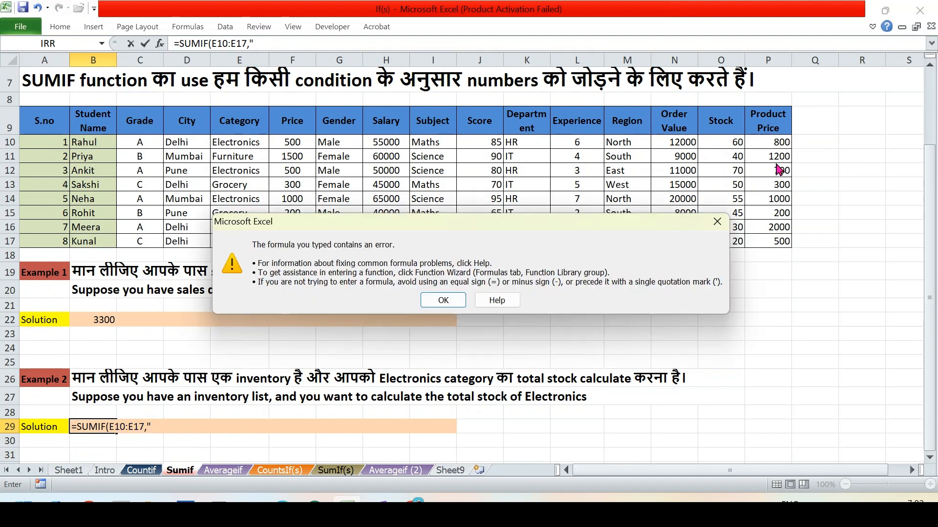
pyautogui.click(717, 221)
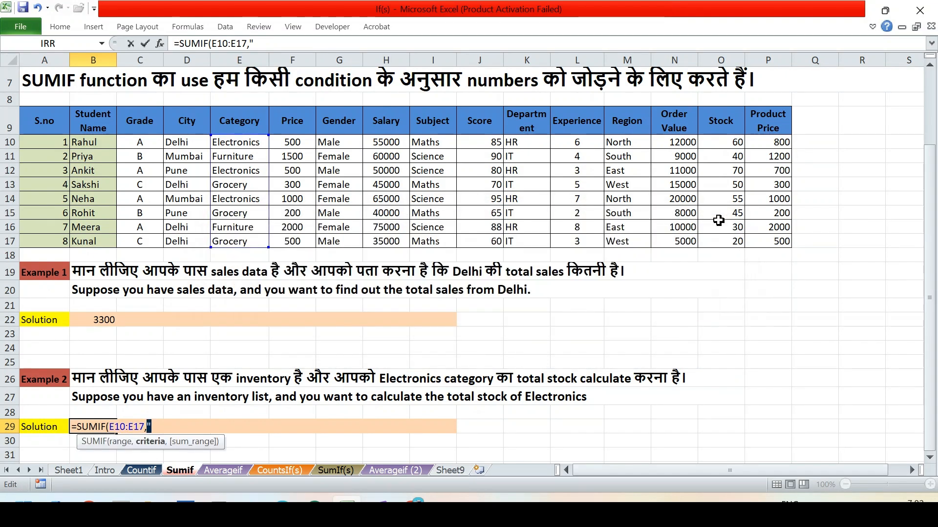
# Step: Complete the SUMIF formula in B29 with "Electronics" as the criterion and the Stock cells O10:O17 as the sum range
pyautogui.click(162, 427)
pyautogui.write('Ele')
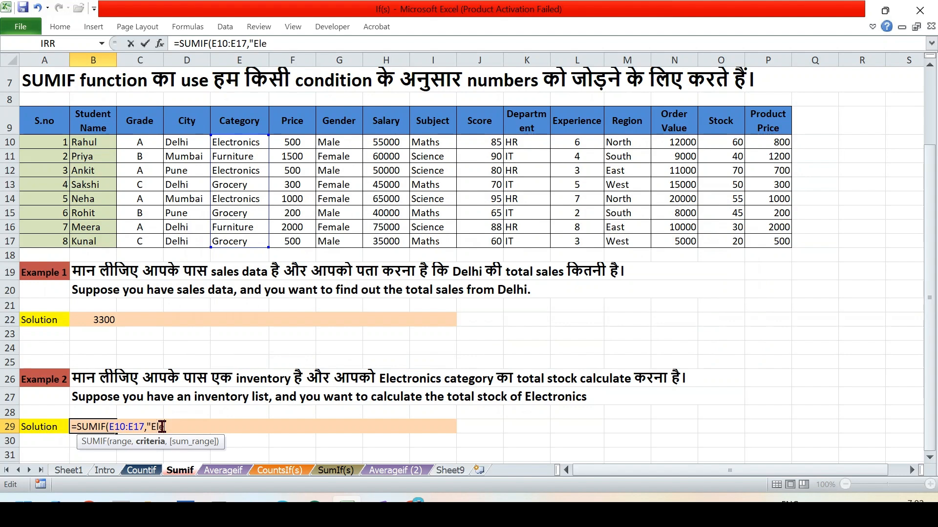
pyautogui.write('ctronics",')
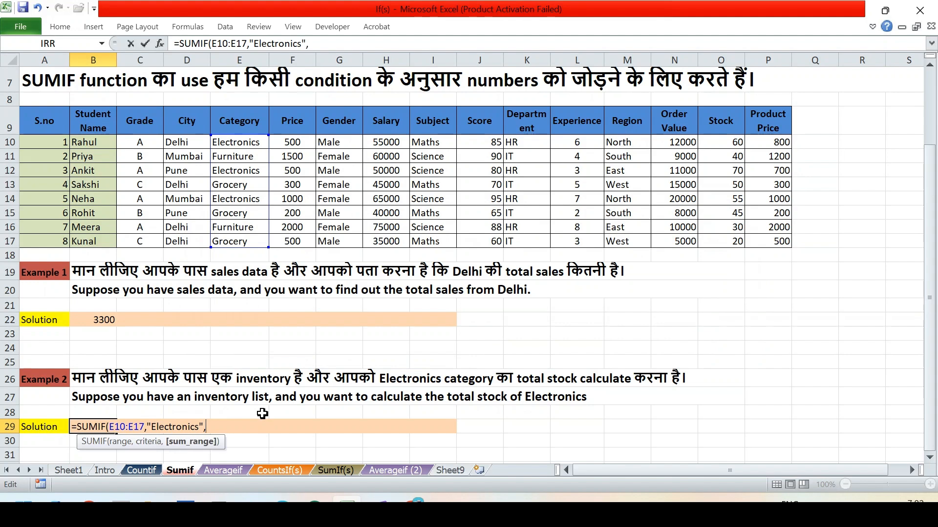
pyautogui.moveTo(727, 143); pyautogui.dragTo(724, 241)
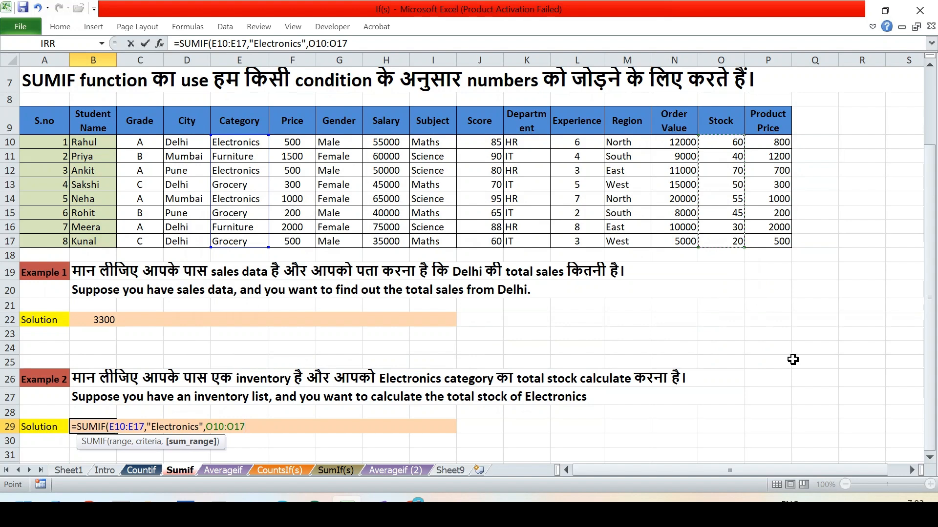
pyautogui.write(')')
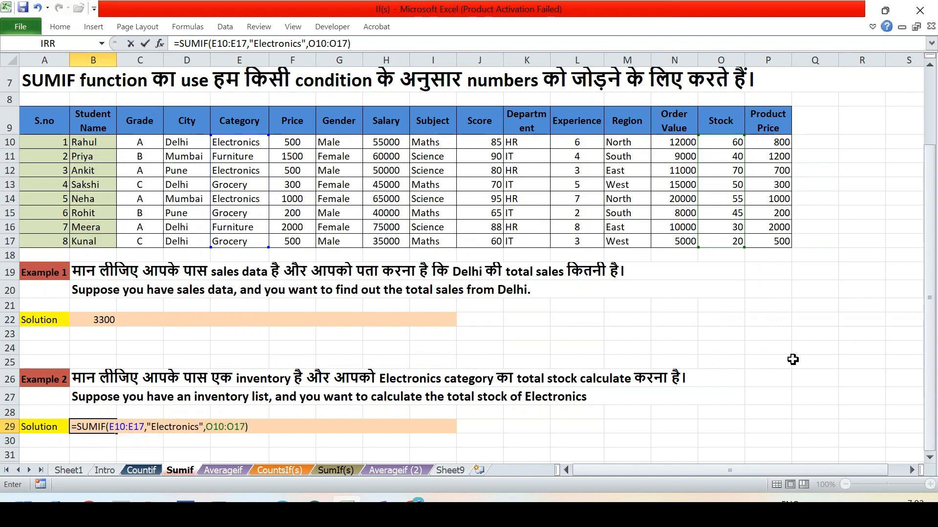
pyautogui.press('Return')
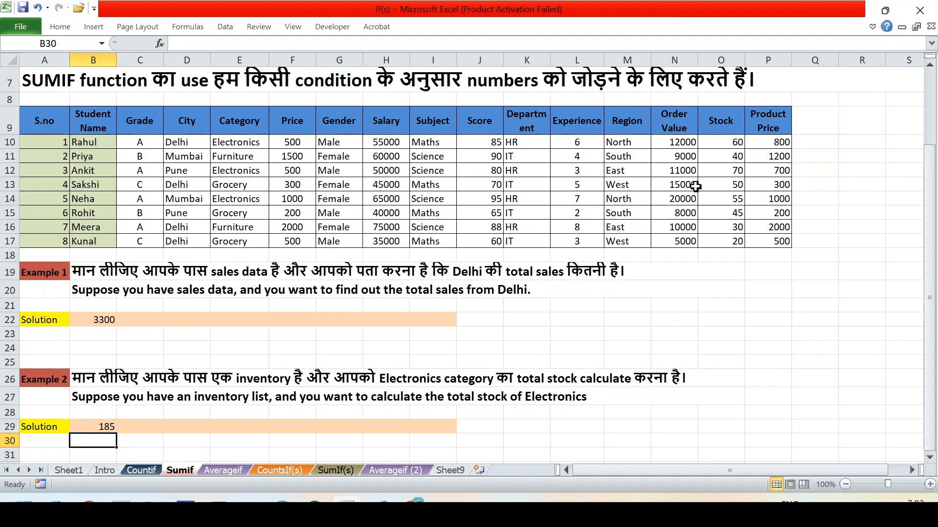
# Step: Check Example 2's total by selecting only the Electronics stock values O10, O12 and O14 and reading their sum
pyautogui.click(729, 140)
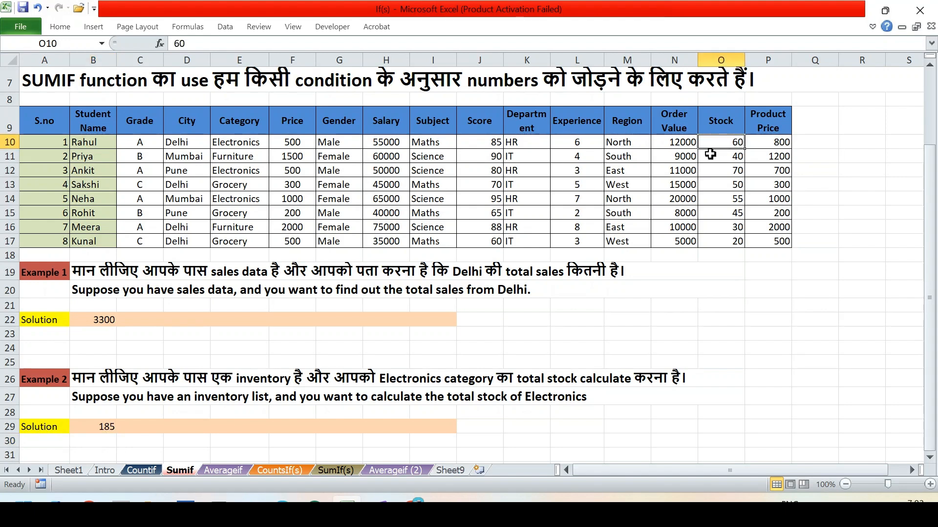
pyautogui.keyDown('shift'); pyautogui.click(729, 169); pyautogui.keyUp('shift')
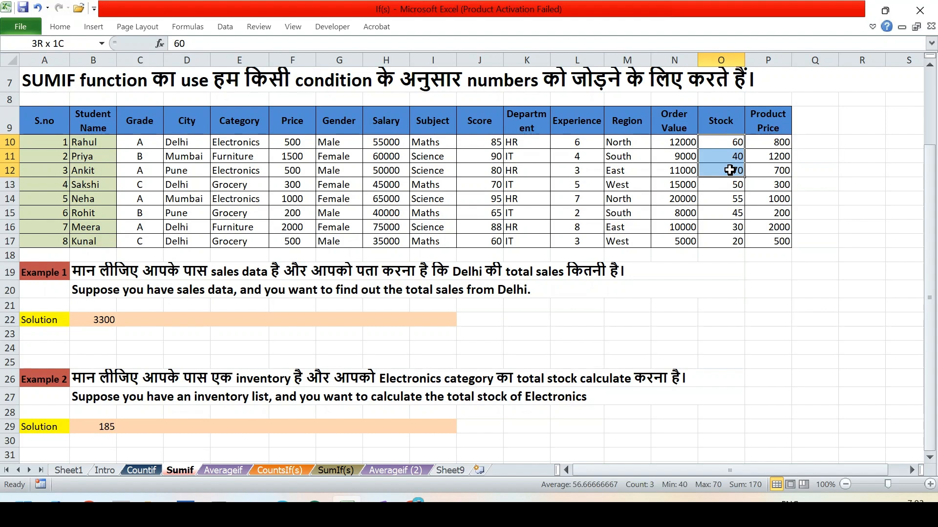
pyautogui.click(730, 143)
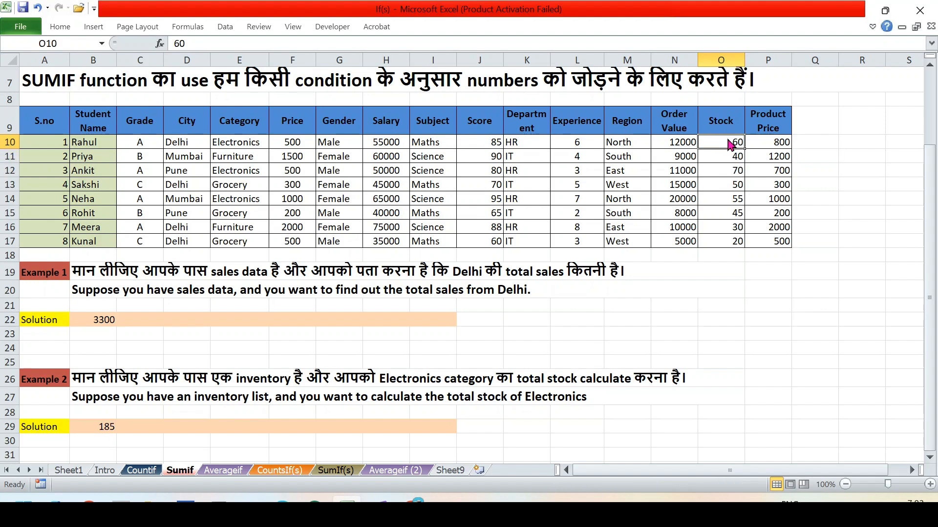
pyautogui.keyDown('ctrl'); pyautogui.click(726, 172); pyautogui.keyUp('ctrl')
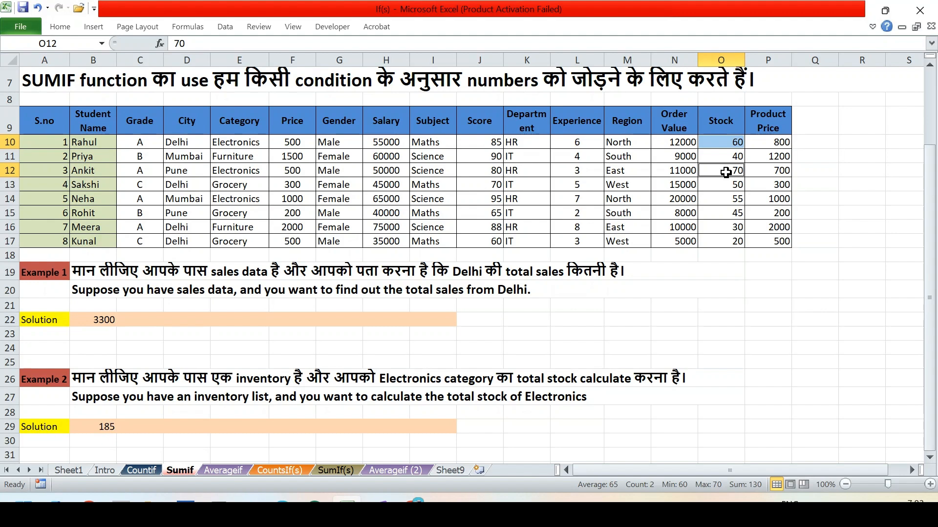
pyautogui.keyDown('ctrl'); pyautogui.click(733, 201); pyautogui.keyUp('ctrl')
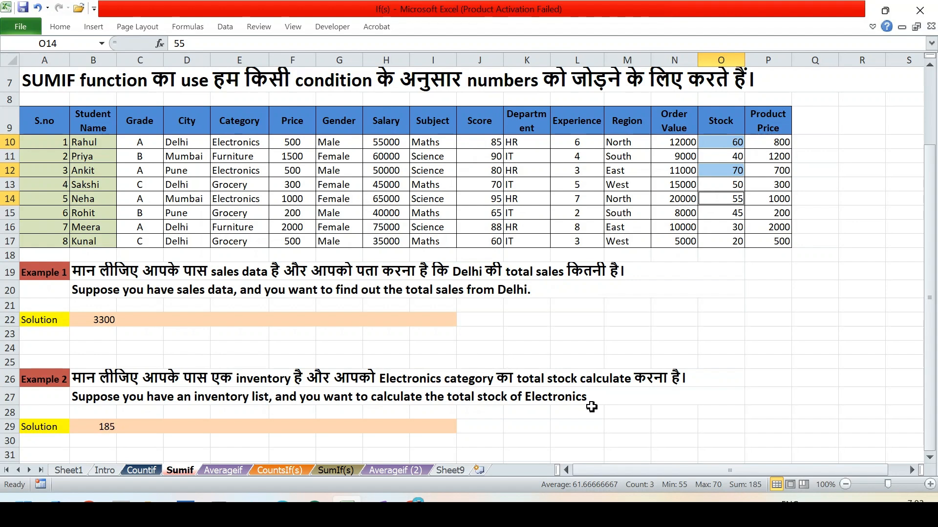
pyautogui.click(591, 408)
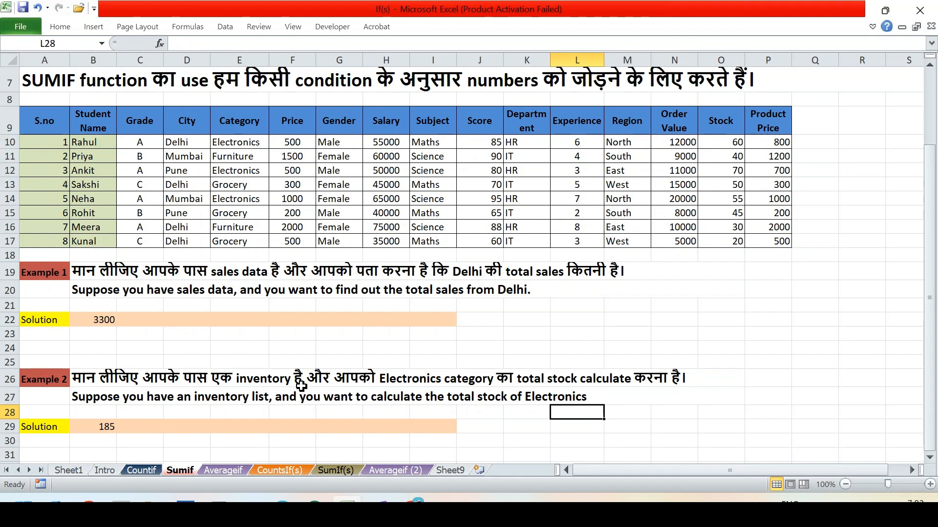
pyautogui.scroll(2, 301, 387)
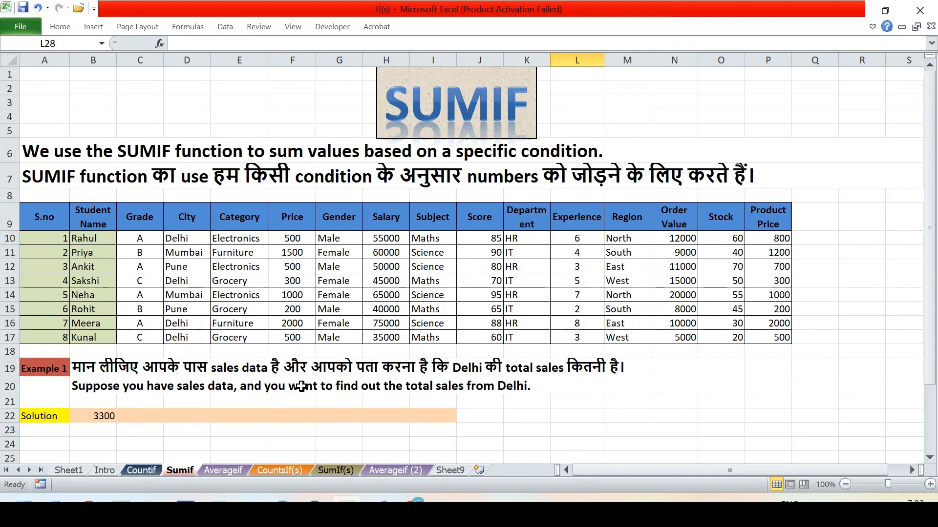
# Step: Start an AVERAGEIF formula in Example 1's solution cell B22 on the Averageif sheet with the Gender cells G10:G17 as its range
pyautogui.click(223, 471)
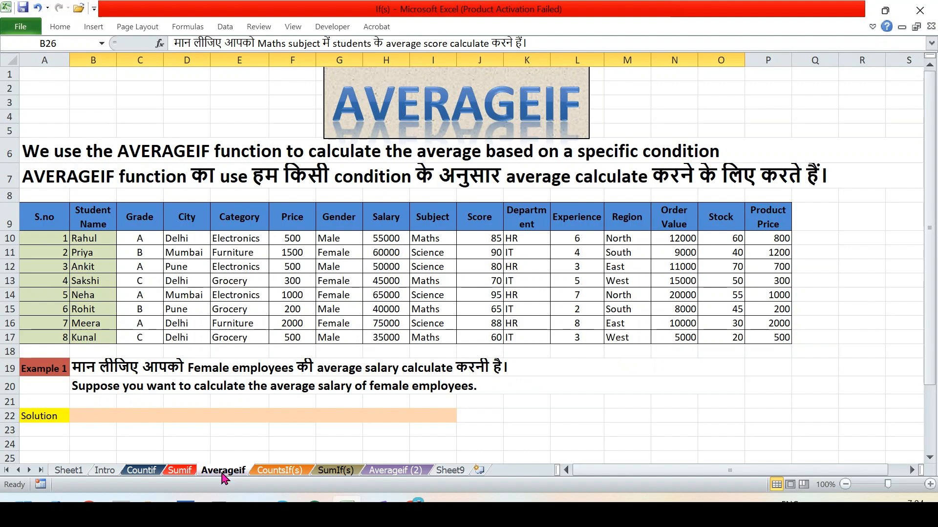
pyautogui.click(93, 415)
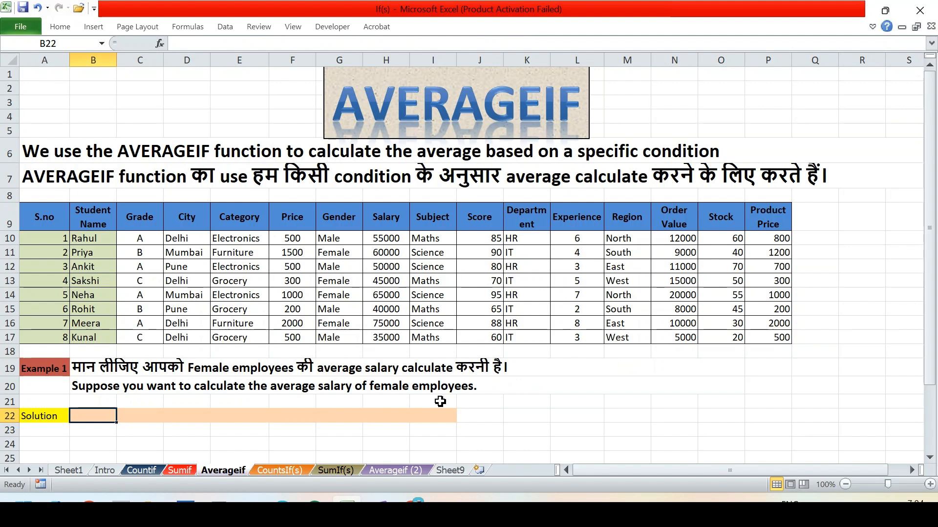
pyautogui.write('=')
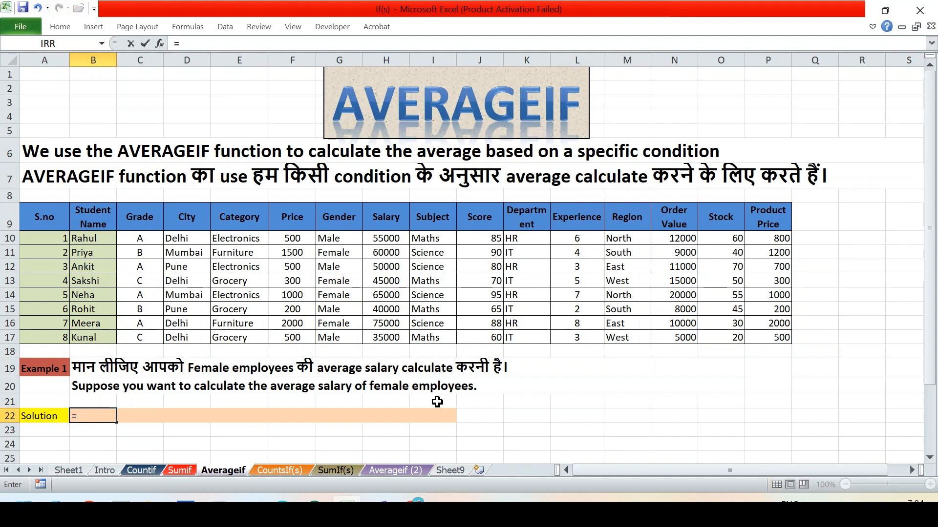
pyautogui.write('average')
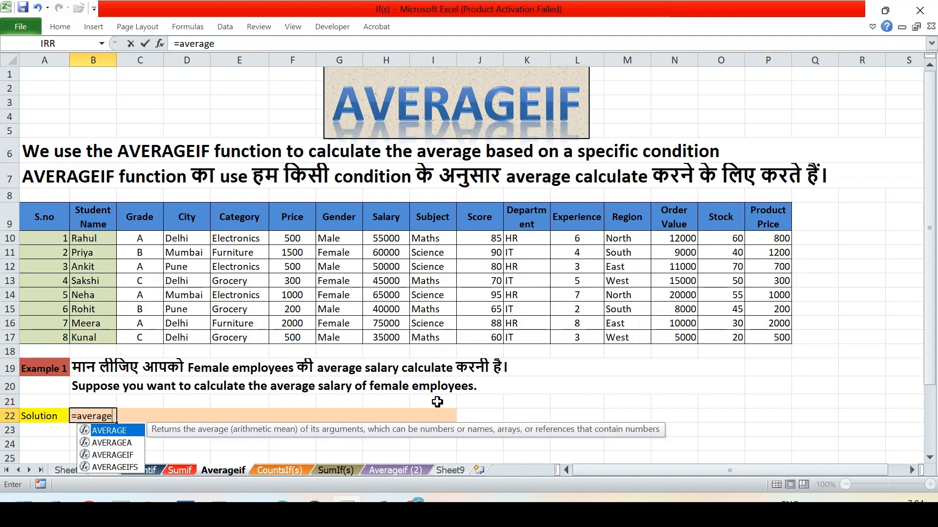
pyautogui.press('Down')
pyautogui.press('Down')
pyautogui.press('Tab')
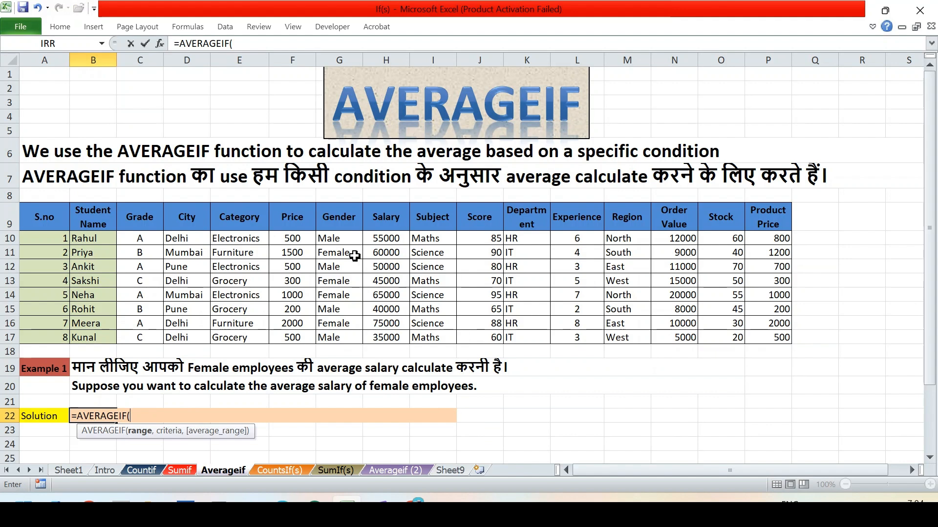
pyautogui.moveTo(335, 240); pyautogui.dragTo(335, 338)
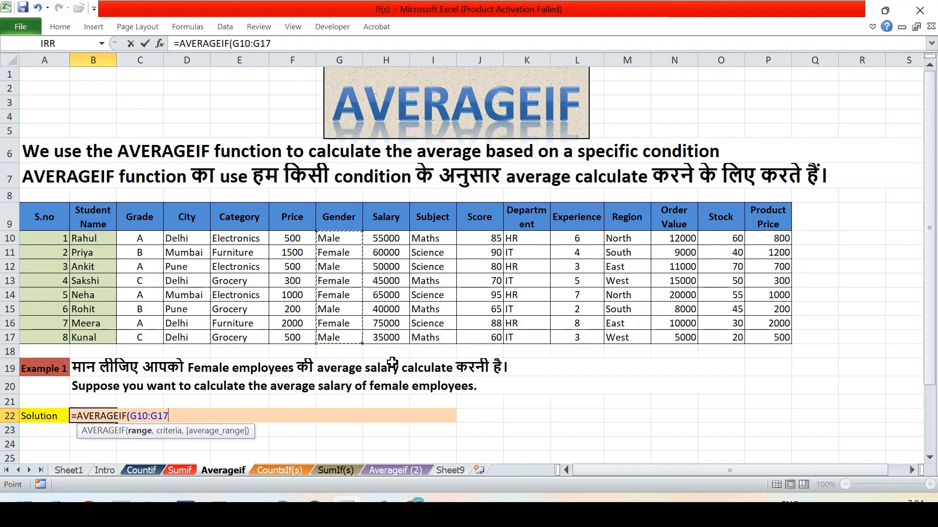
# Step: Complete the AVERAGEIF formula in B22 with "Female" as the criterion and the Salary cells H10:H17 as the average range
pyautogui.write(',')
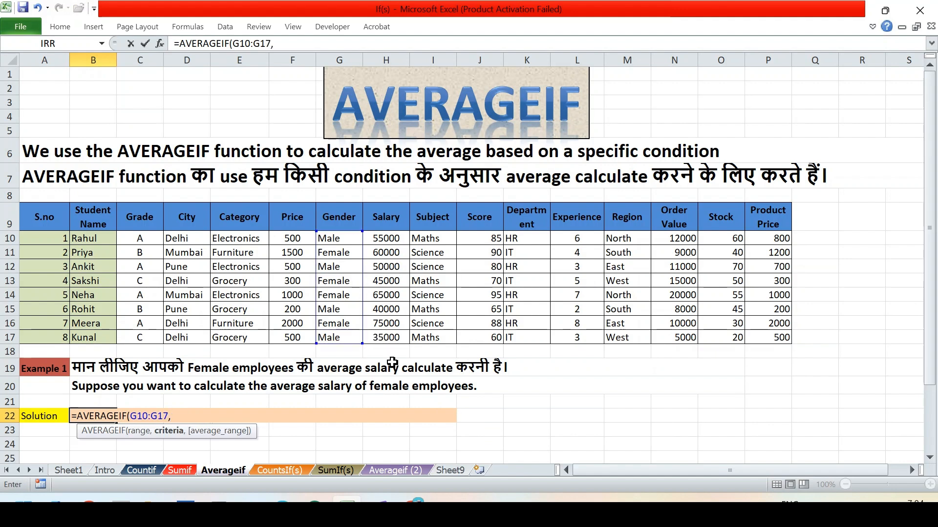
pyautogui.write('"Female"')
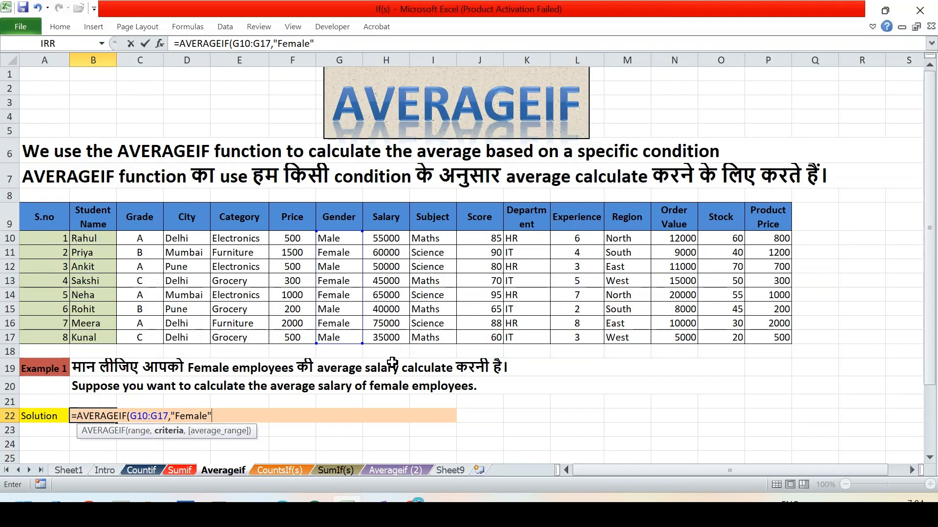
pyautogui.write(',')
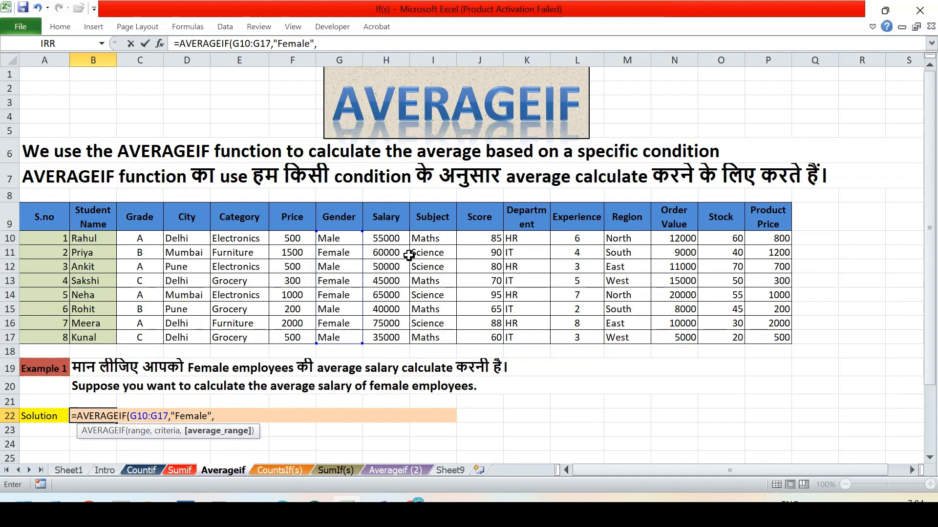
pyautogui.moveTo(389, 239); pyautogui.dragTo(394, 338)
pyautogui.write(')')
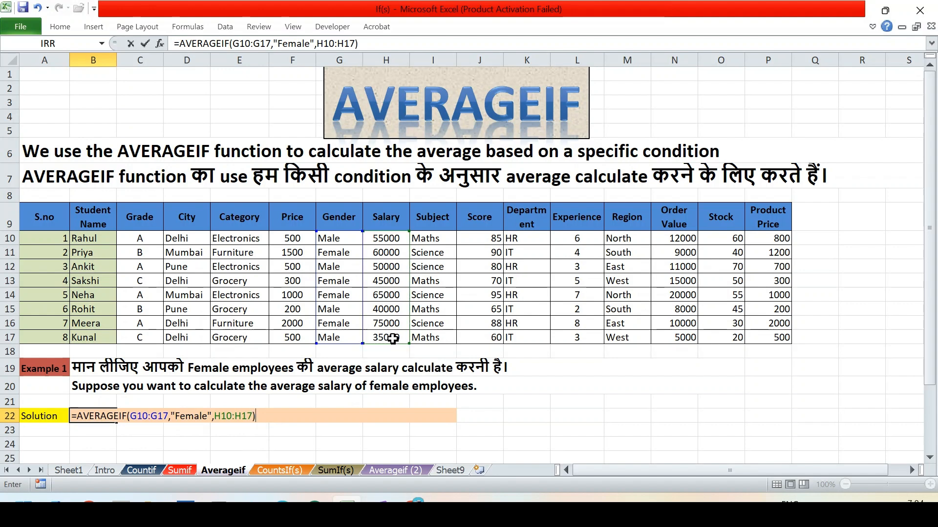
pyautogui.press('Return')
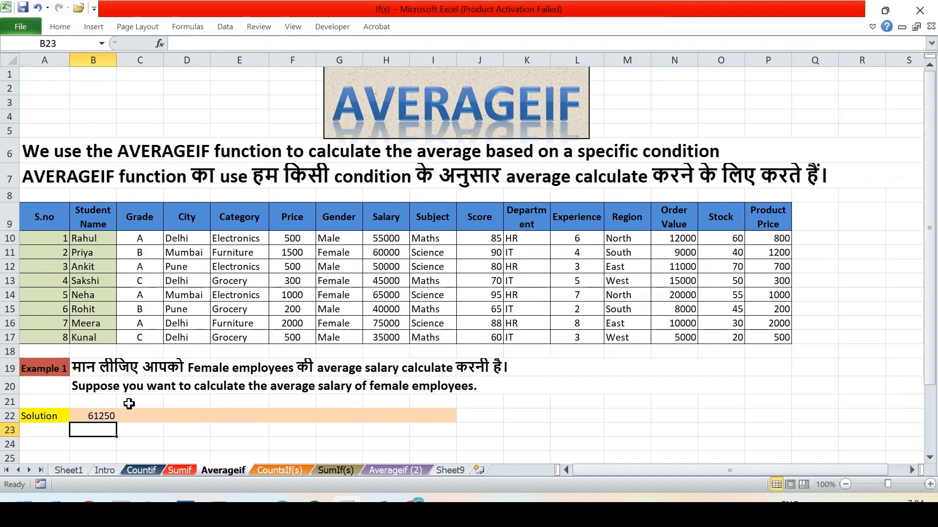
pyautogui.click(98, 417)
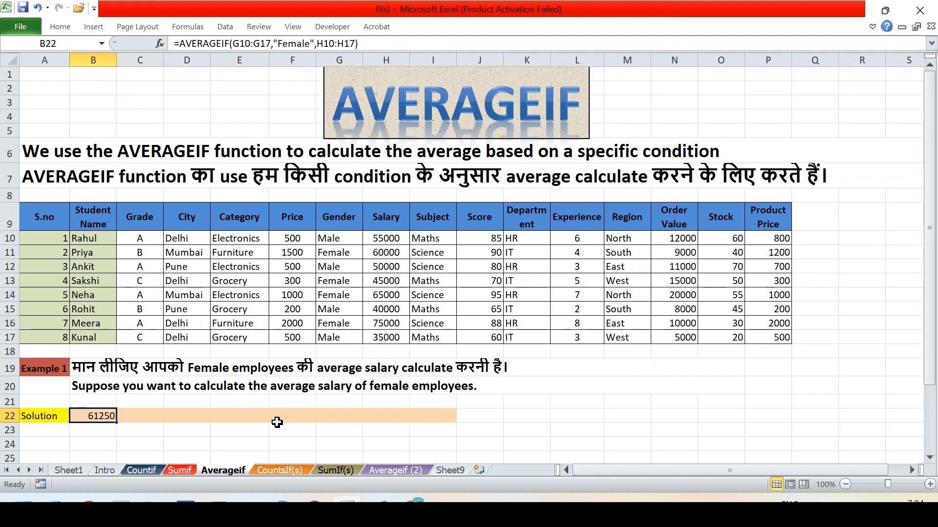
# Step: Examine the Subject cells I10:I17 and Score cells J10:J17 needed for Example 2 on the Averageif sheet
pyautogui.scroll(-2, 277, 423)
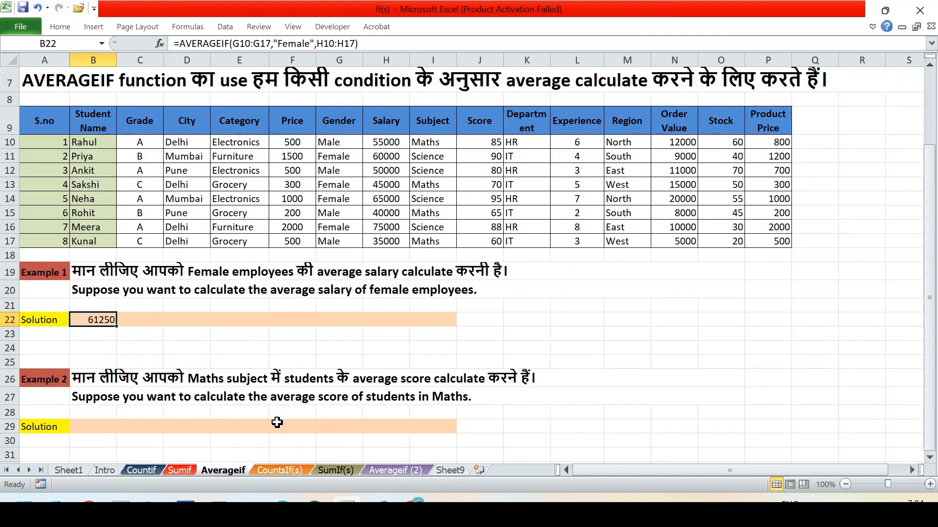
pyautogui.click(89, 427)
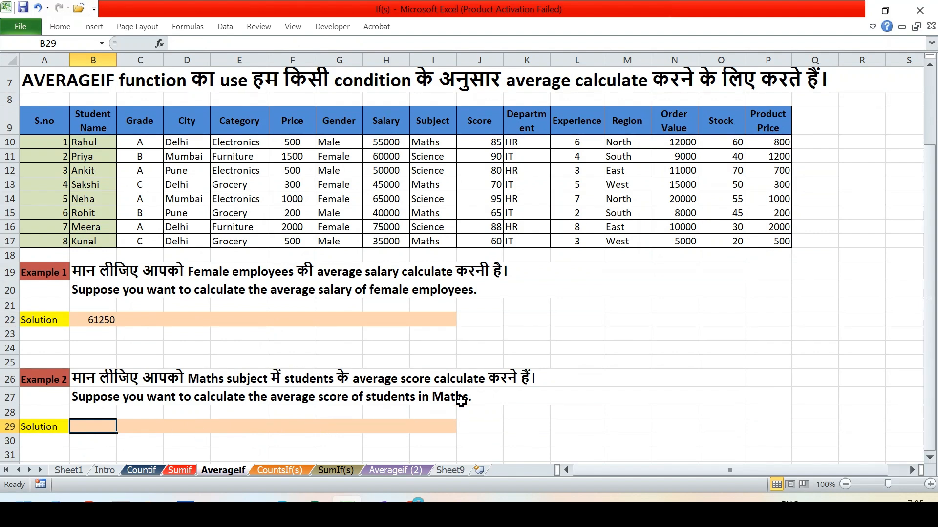
pyautogui.click(424, 144)
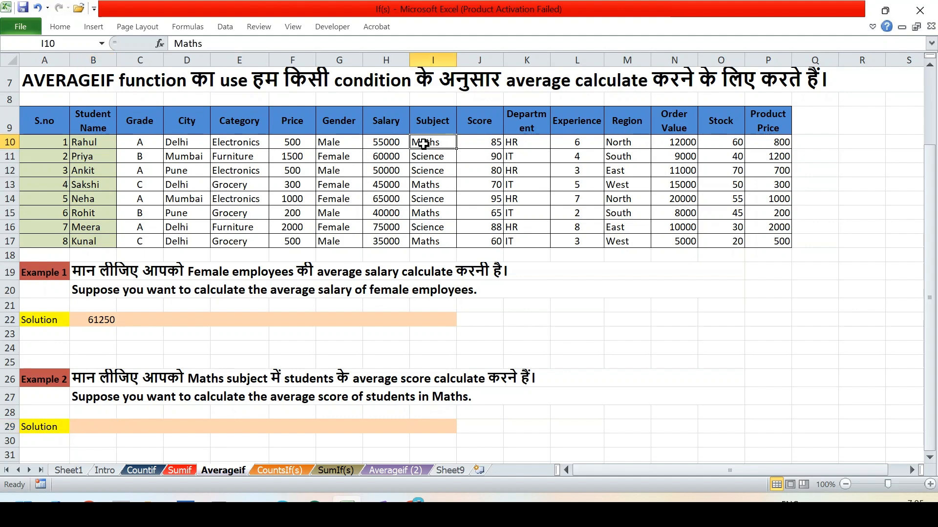
pyautogui.moveTo(423, 143); pyautogui.dragTo(426, 238)
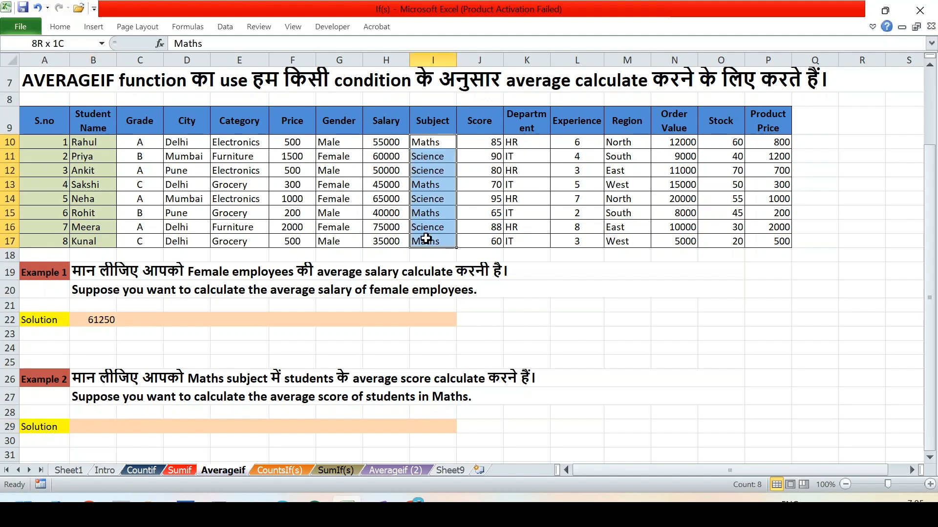
pyautogui.moveTo(479, 143); pyautogui.dragTo(485, 242)
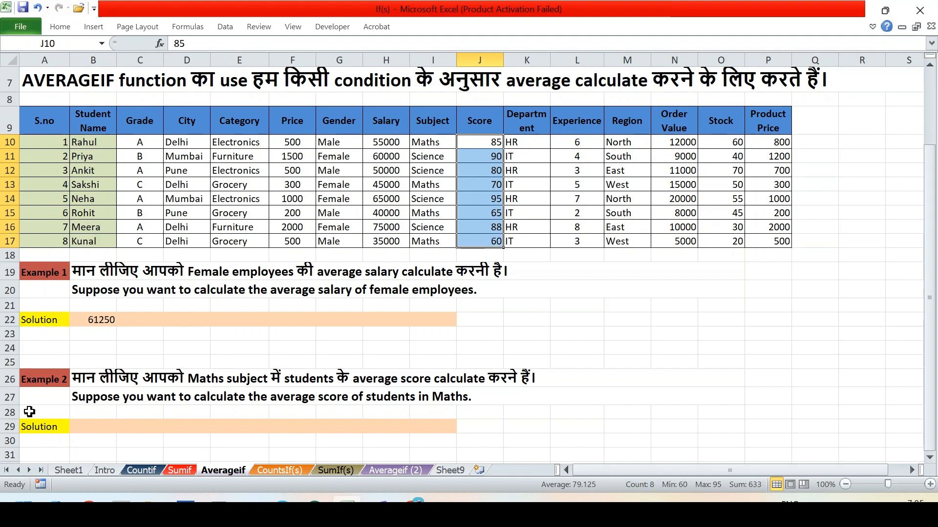
# Step: Start an AVERAGEIF formula in Example 2's solution cell B29 with the Subject cells I10:I17 as its range
pyautogui.click(107, 425)
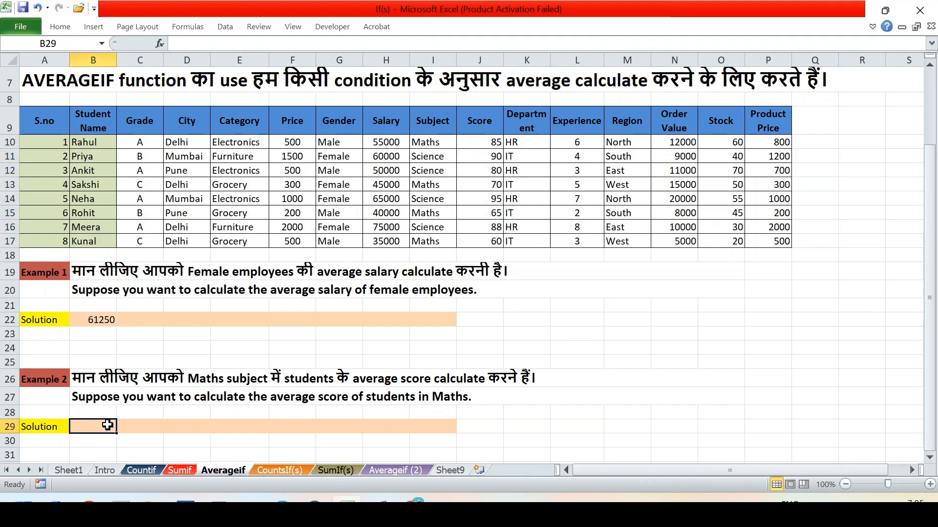
pyautogui.write('=avera')
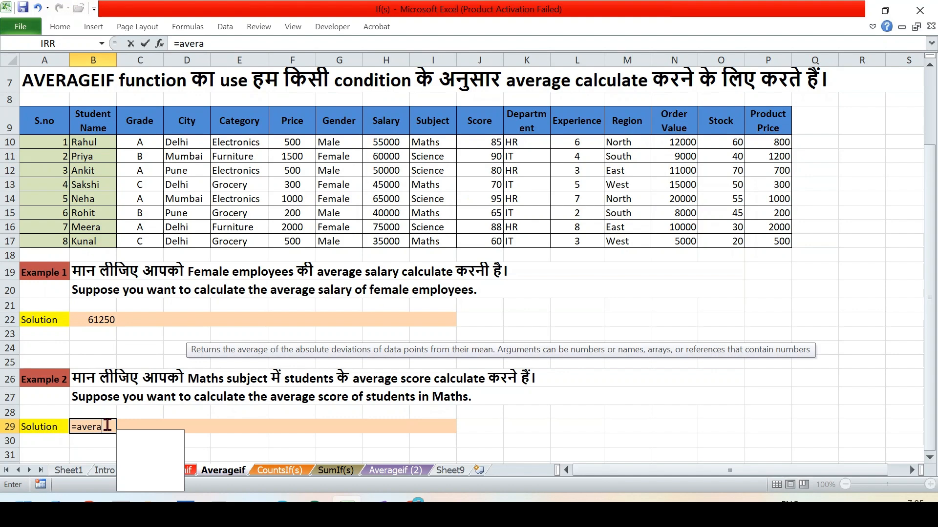
pyautogui.write('geif')
pyautogui.press('Tab')
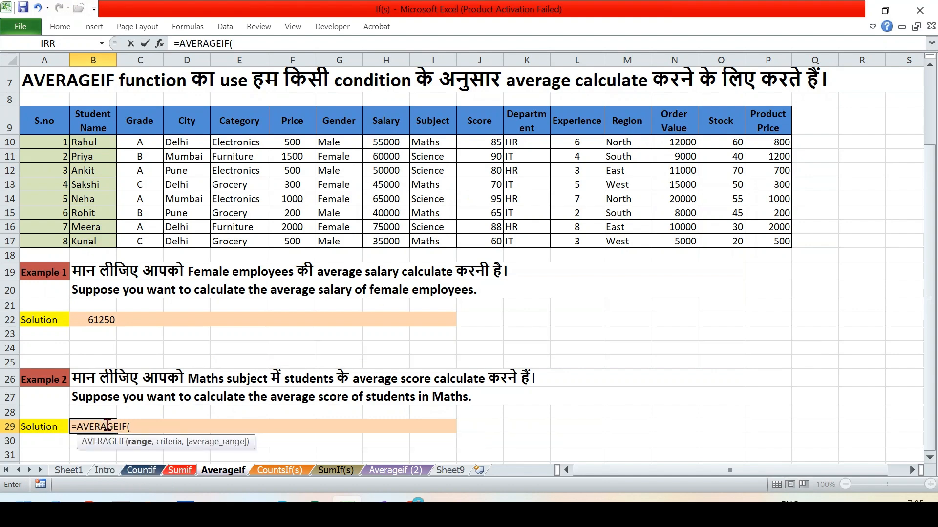
pyautogui.moveTo(429, 143); pyautogui.dragTo(428, 242)
pyautogui.write(',')
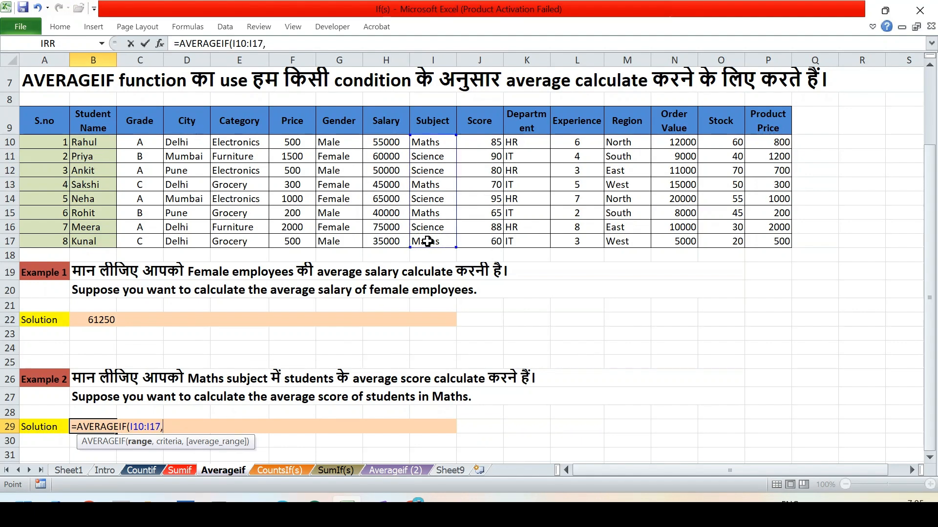
# Step: Complete the AVERAGEIF formula in B29 with "Maths" as the criterion and the Score cells J10:J17 as the average range
pyautogui.write('"')
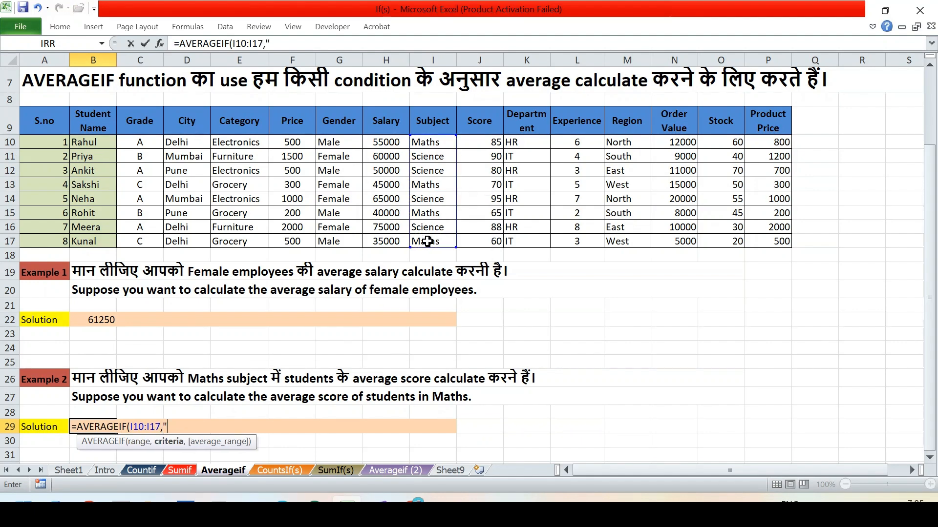
pyautogui.write('Maths",')
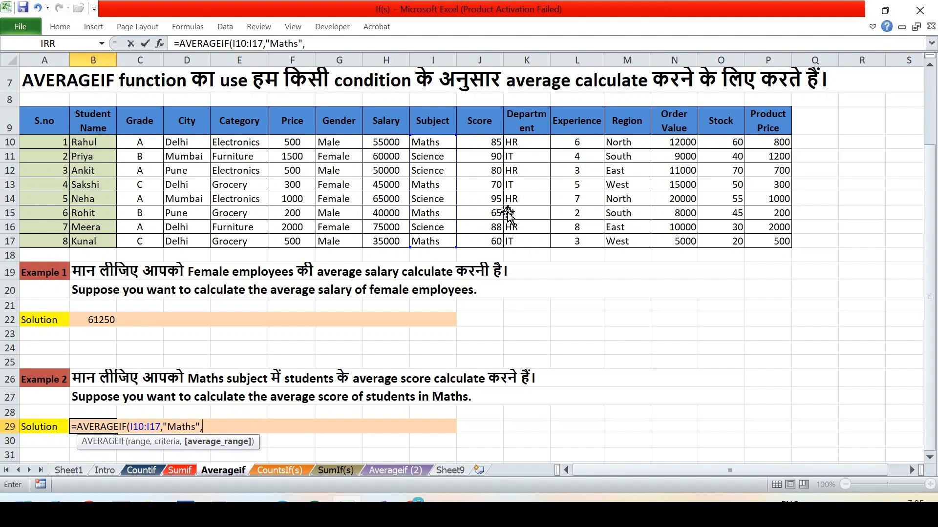
pyautogui.click(481, 142)
pyautogui.moveTo(481, 142); pyautogui.dragTo(483, 237)
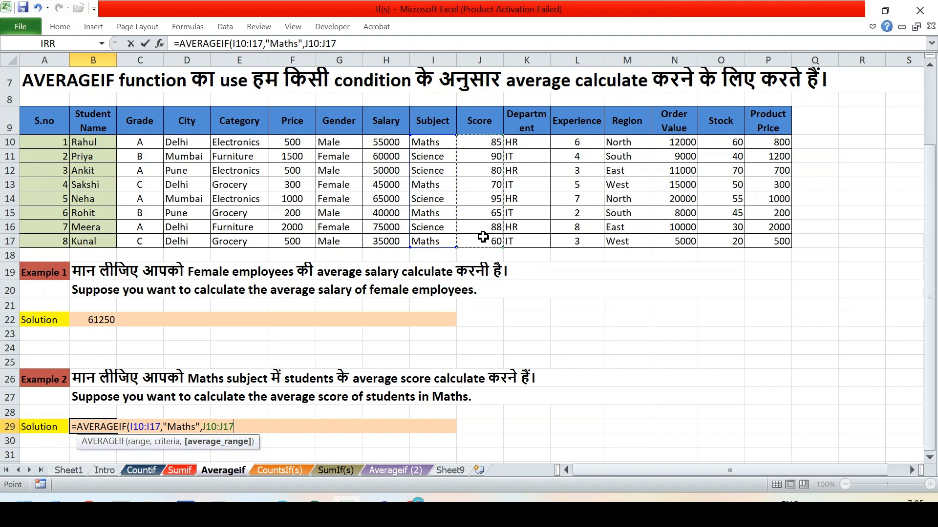
pyautogui.write(')')
pyautogui.hotkey('ctrl', 'Return')
pyautogui.press('Return')
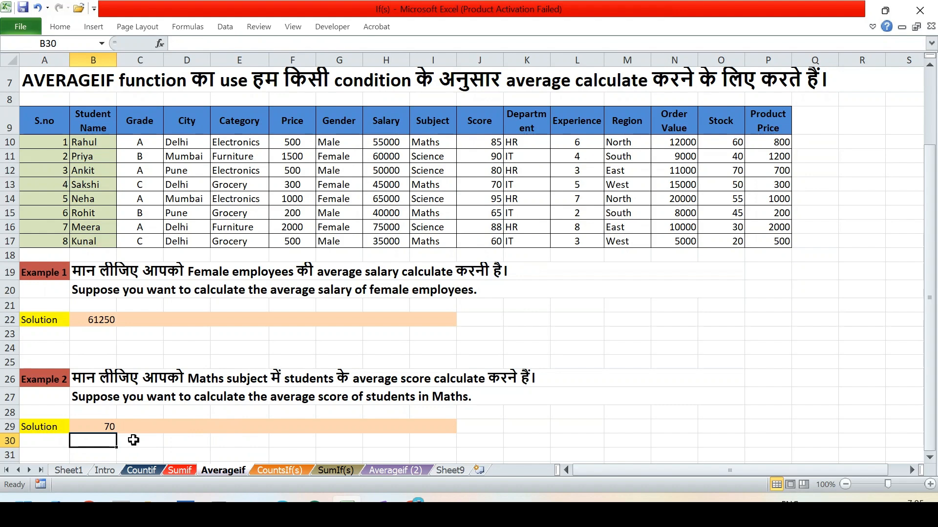
pyautogui.click(92, 427)
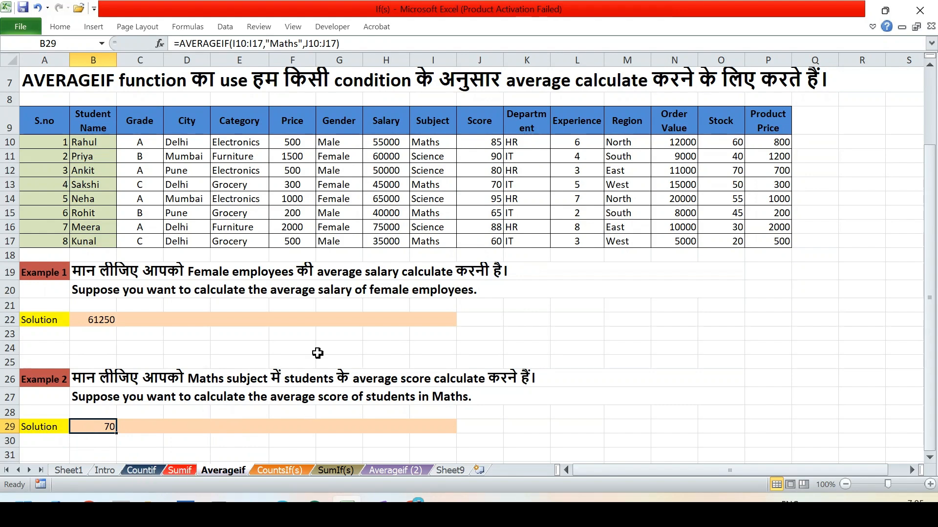
# Step: Open the CountsIf(s) sheet and examine the Department cells K10:K17 and Experience cells L10:L17 needed for Example 1
pyautogui.scroll(2, 318, 352)
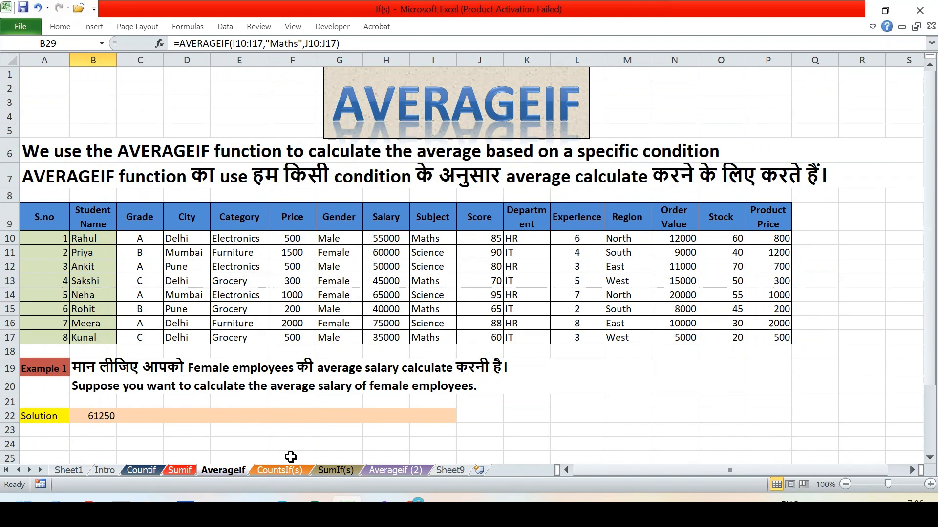
pyautogui.click(284, 472)
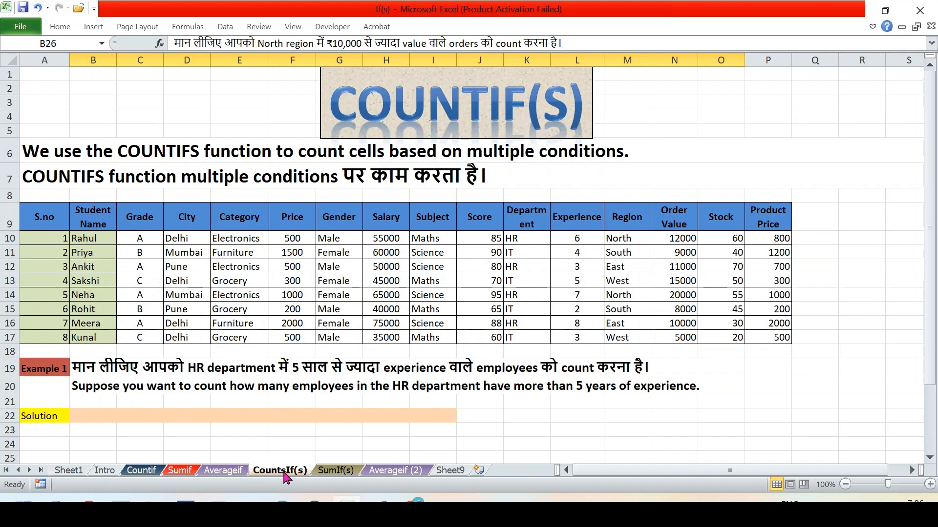
pyautogui.click(98, 418)
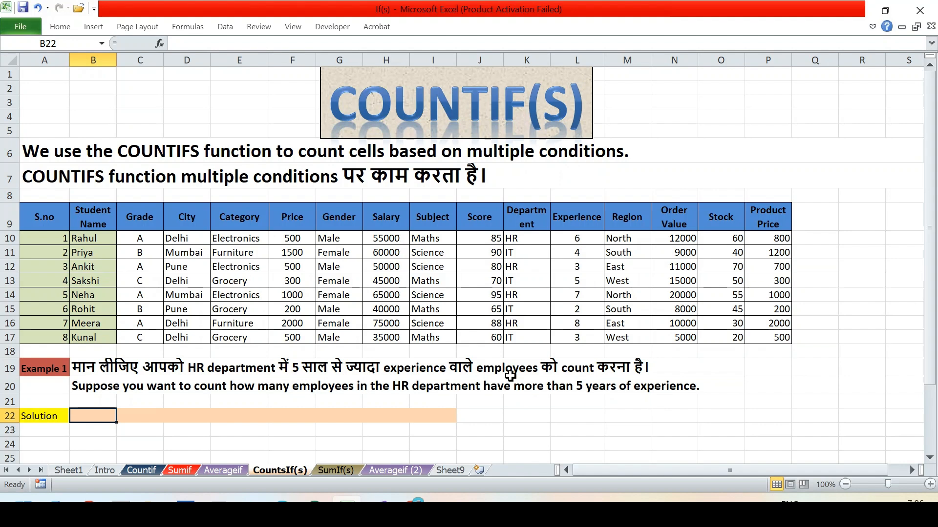
pyautogui.click(517, 236)
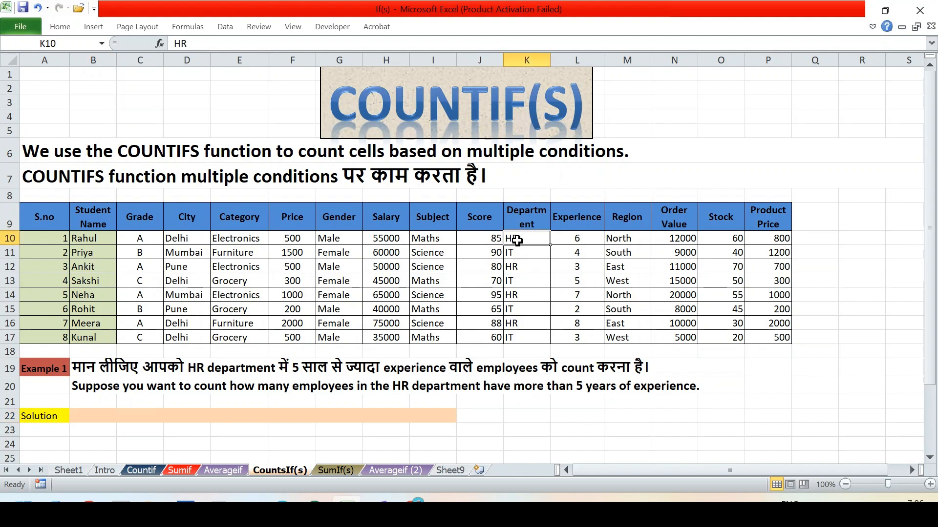
pyautogui.moveTo(517, 239); pyautogui.dragTo(518, 335)
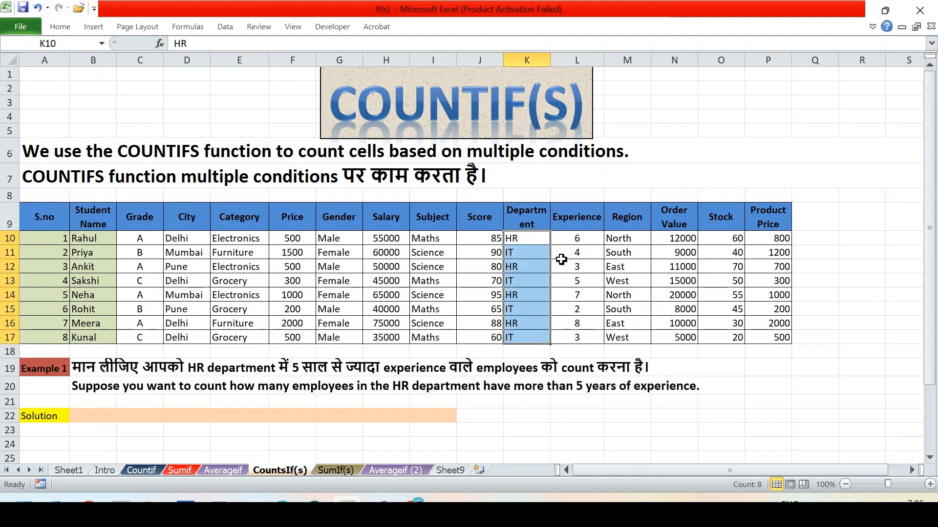
pyautogui.click(568, 241)
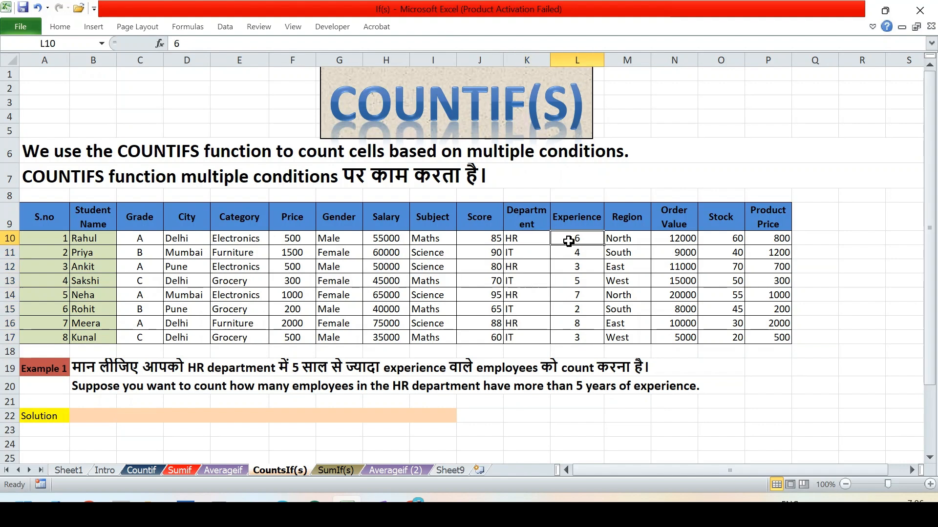
pyautogui.moveTo(569, 241); pyautogui.dragTo(569, 336)
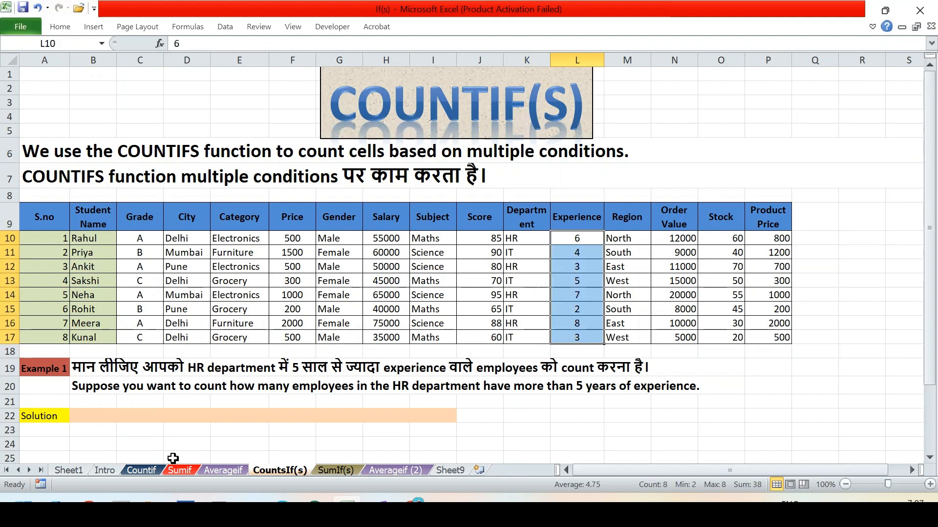
# Step: Start a COUNTIFS formula in Example 1's solution cell B22 with the Department cells K10:K17 and "HR" as the first condition
pyautogui.click(89, 412)
pyautogui.moveTo(345, 522)
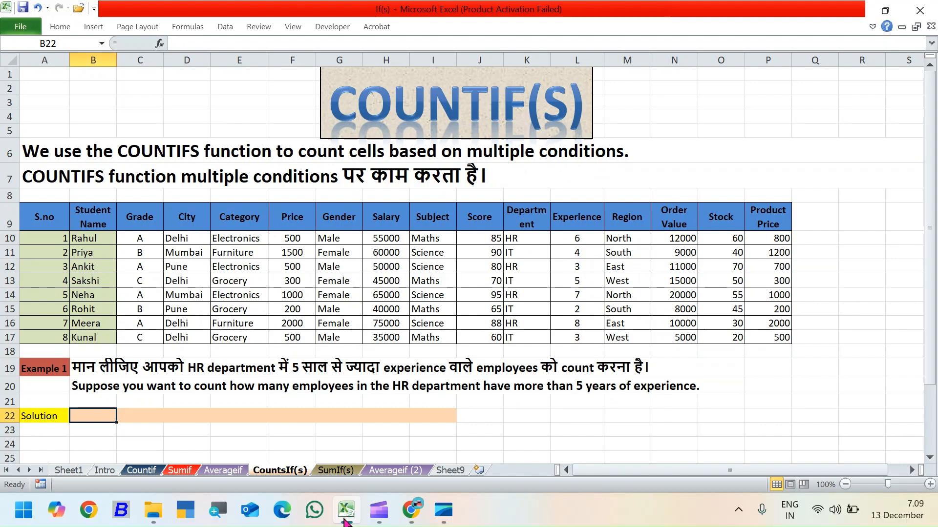
pyautogui.write('=count')
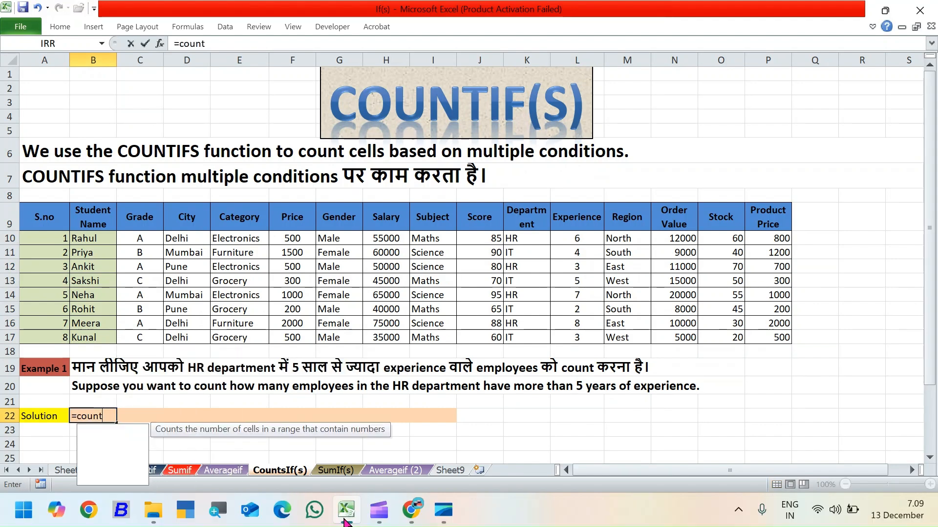
pyautogui.write('ifs')
pyautogui.press('Tab')
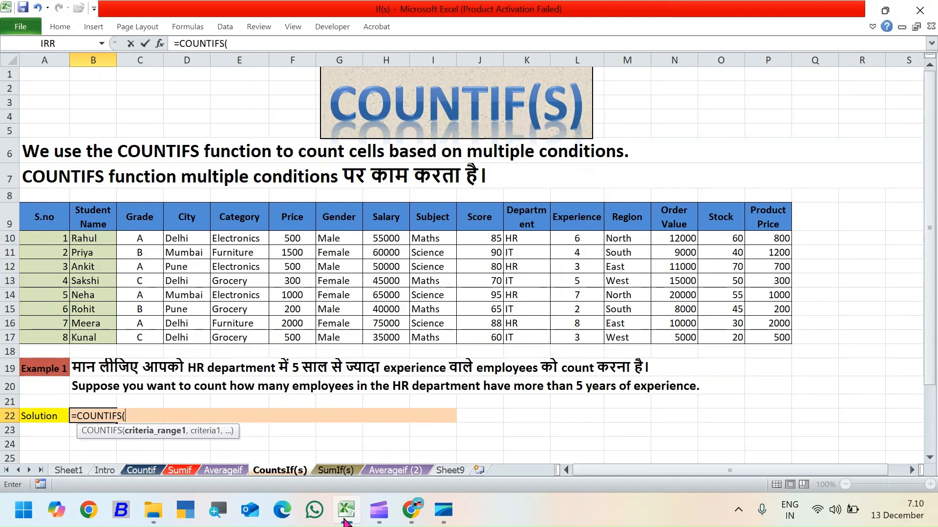
pyautogui.moveTo(519, 238); pyautogui.dragTo(521, 337)
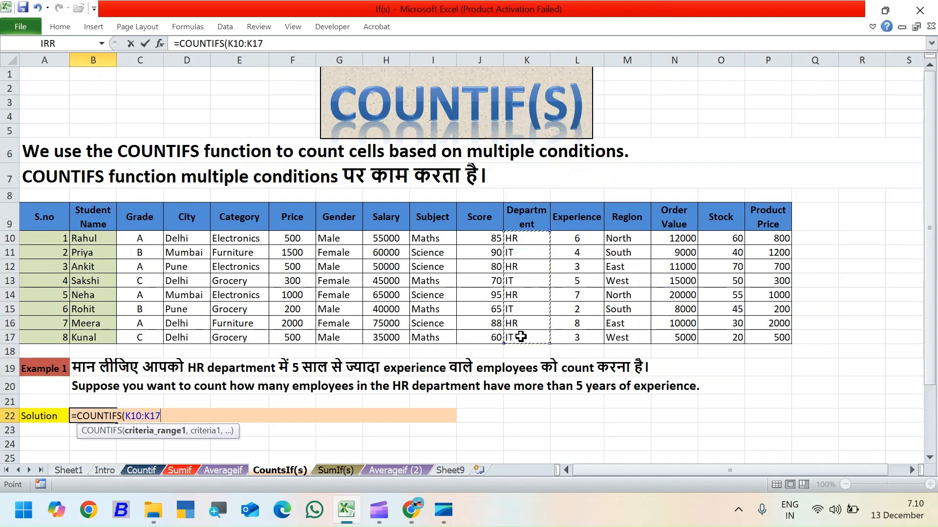
pyautogui.write(',"HR"')
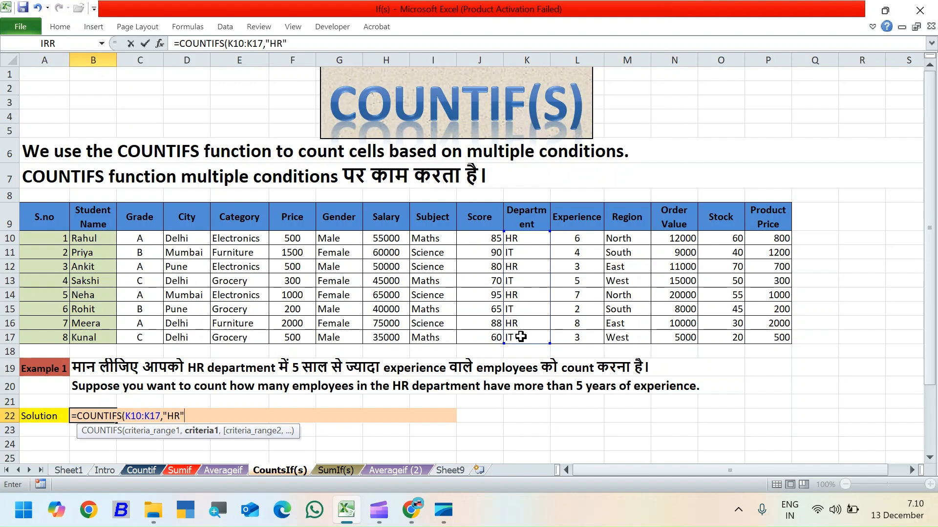
pyautogui.write(',')
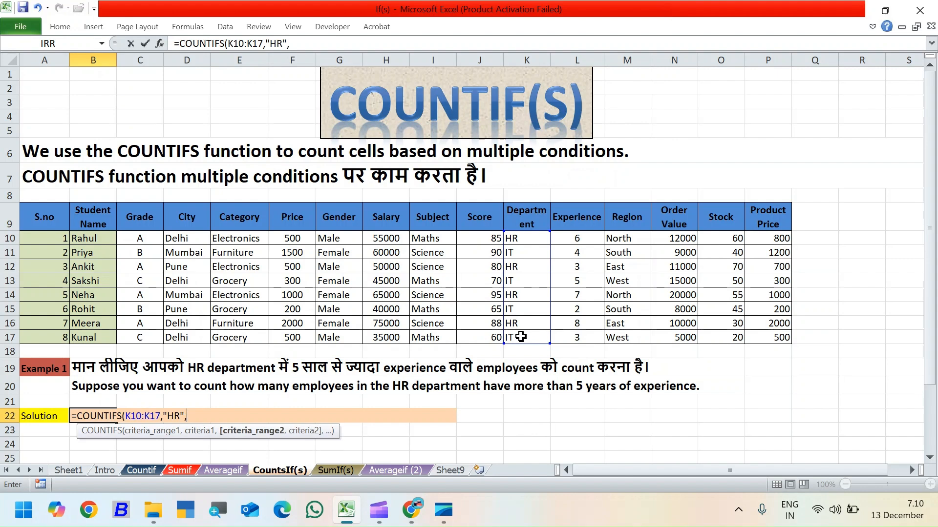
# Step: Complete the COUNTIFS formula in B22 with the Experience cells L10:L17 and ">5" as the second condition
pyautogui.click(577, 237)
pyautogui.moveTo(577, 238); pyautogui.dragTo(578, 338)
pyautogui.write(',')
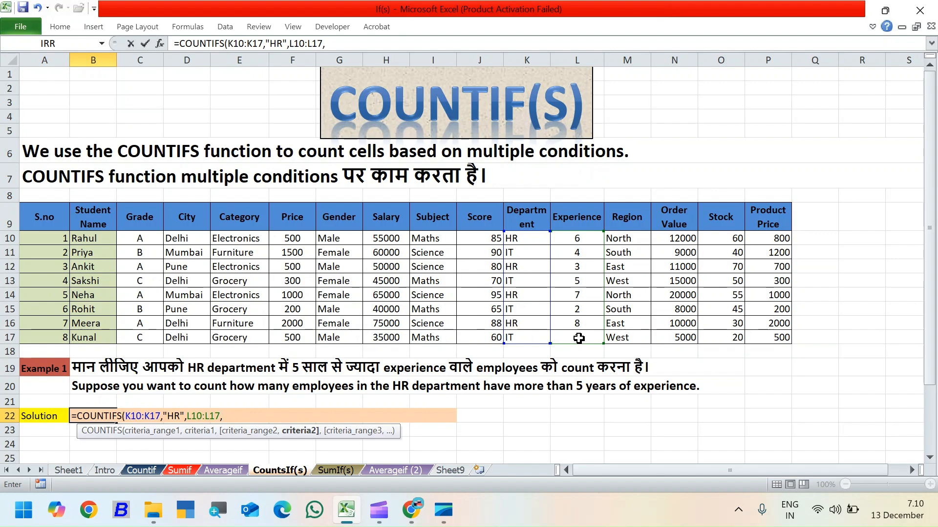
pyautogui.write('">5"')
pyautogui.write(')')
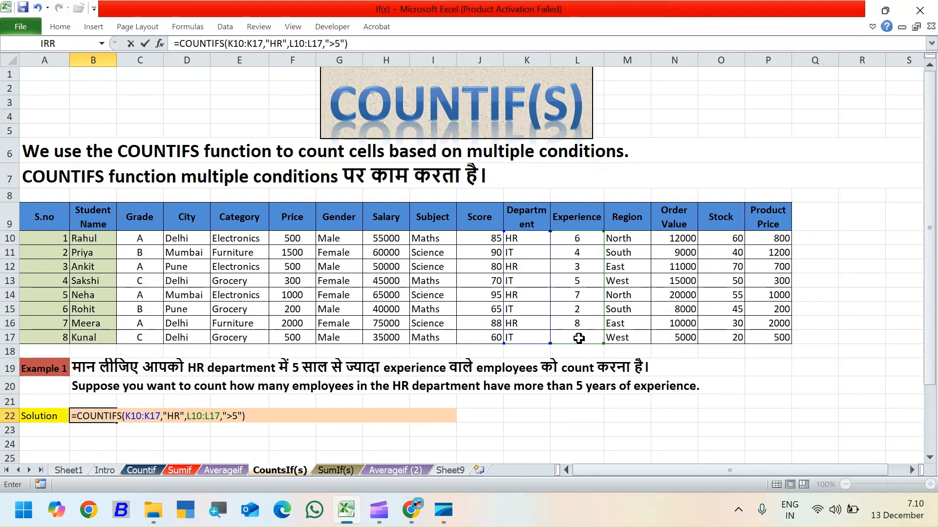
pyautogui.press('Return')
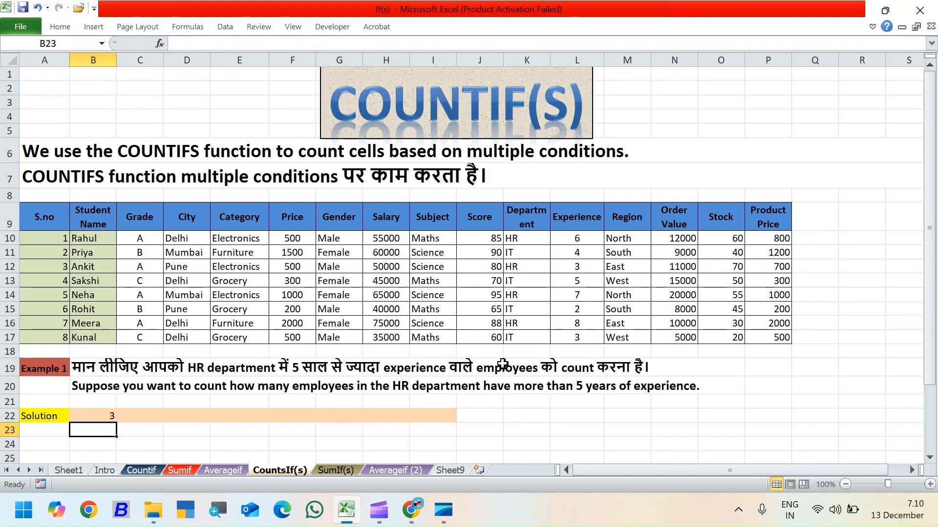
pyautogui.moveTo(88, 424); pyautogui.dragTo(96, 420)
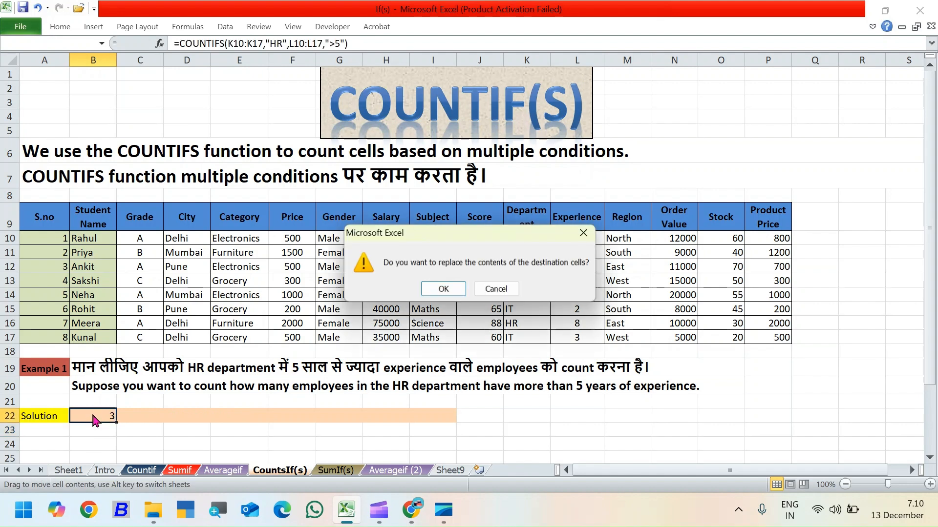
pyautogui.click(582, 234)
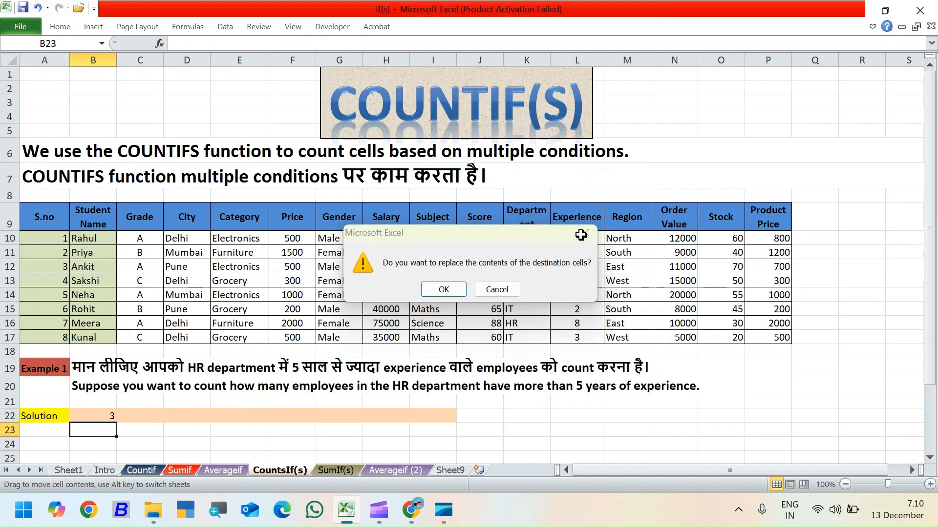
pyautogui.click(98, 418)
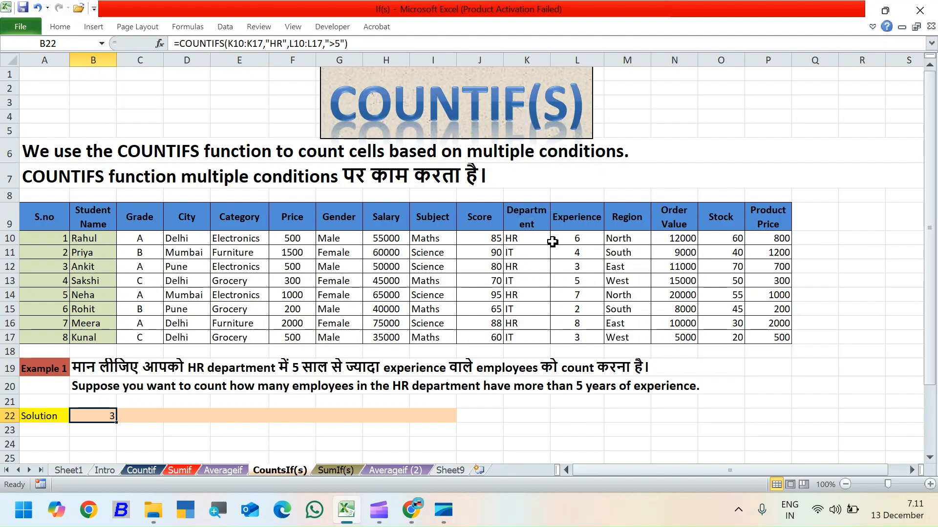
# Step: Check Example 1's count by selecting the HR employees' Experience cells L10, L12, L14 and L16 and comparing them with B22
pyautogui.click(571, 236)
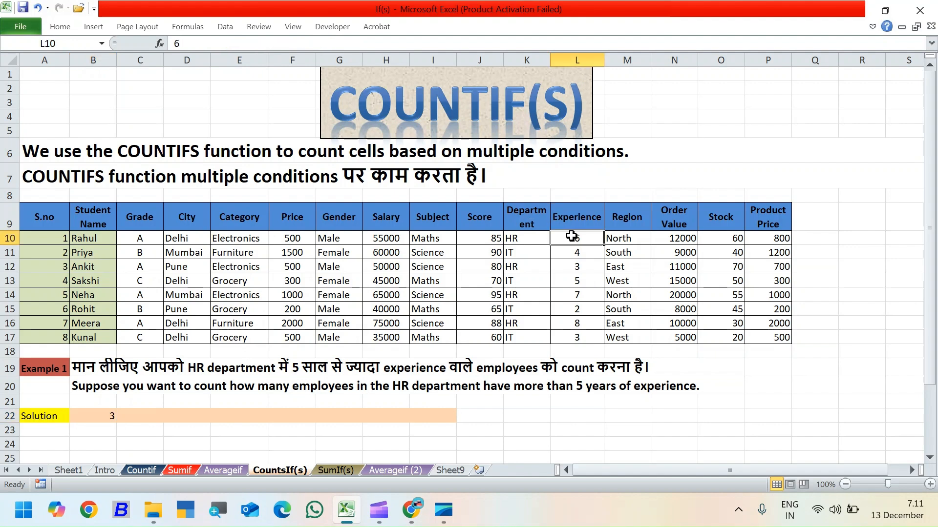
pyautogui.keyDown('ctrl'); pyautogui.click(574, 267); pyautogui.keyUp('ctrl')
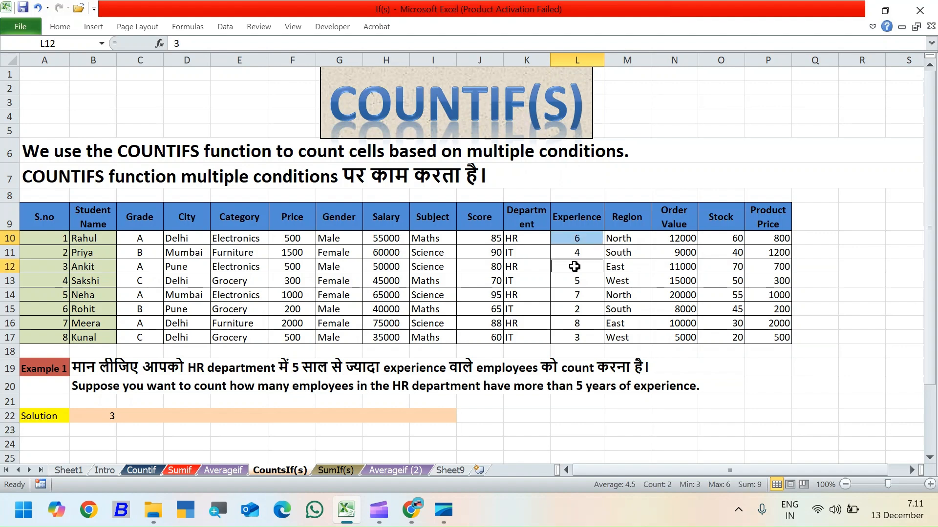
pyautogui.keyDown('ctrl'); pyautogui.click(571, 294); pyautogui.keyUp('ctrl')
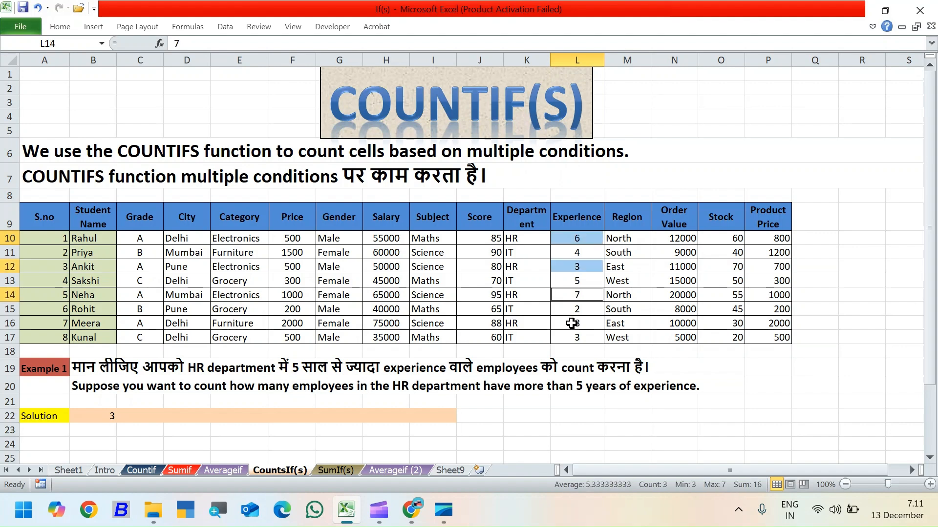
pyautogui.keyDown('ctrl'); pyautogui.click(571, 324); pyautogui.keyUp('ctrl')
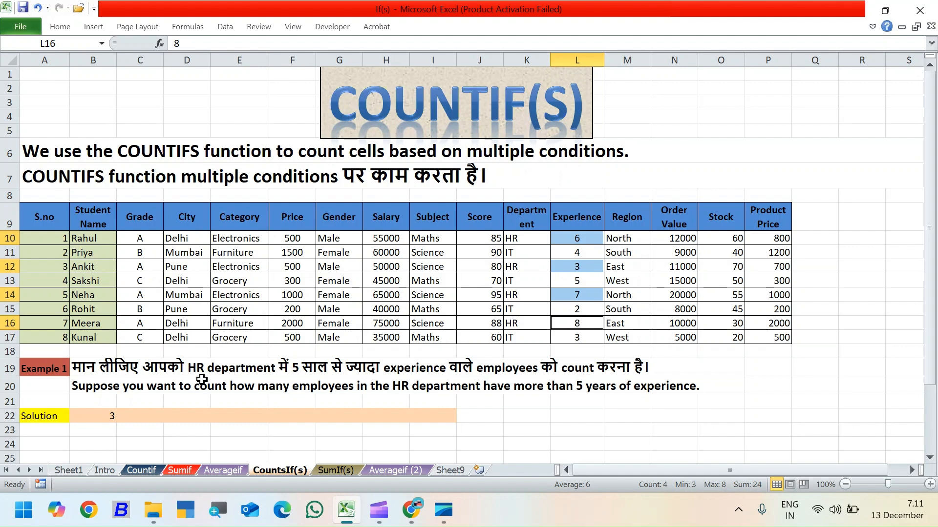
pyautogui.click(97, 416)
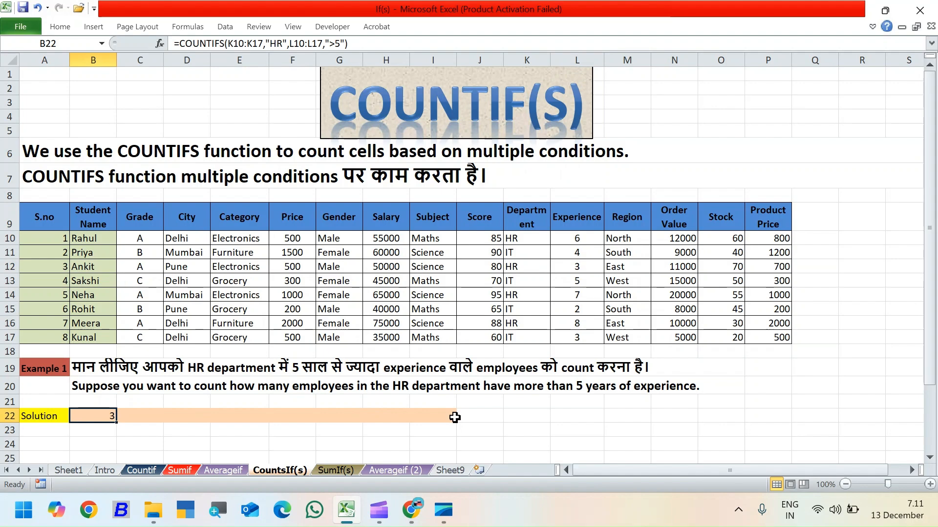
# Step: Examine the Region cells M10:M17 and Order Value cells N10:N17 needed for Example 2
pyautogui.scroll(-3, 454, 417)
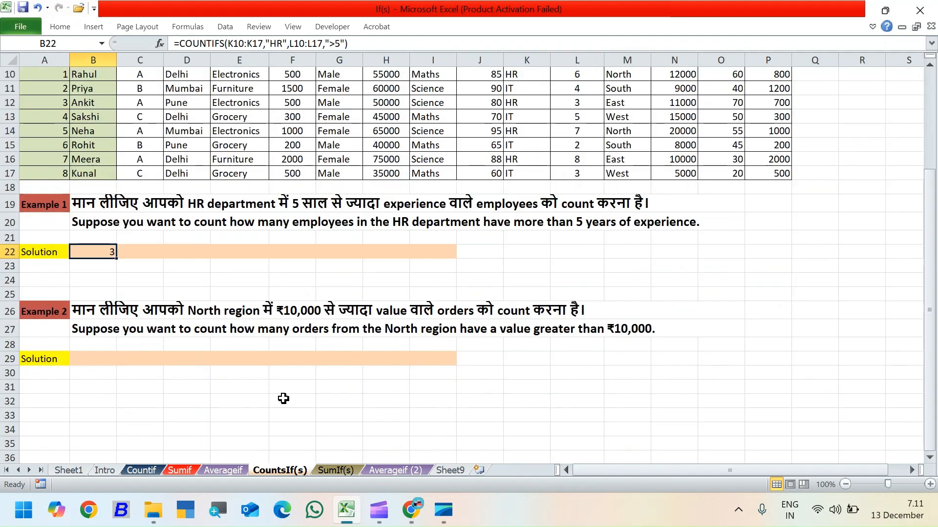
pyautogui.click(95, 361)
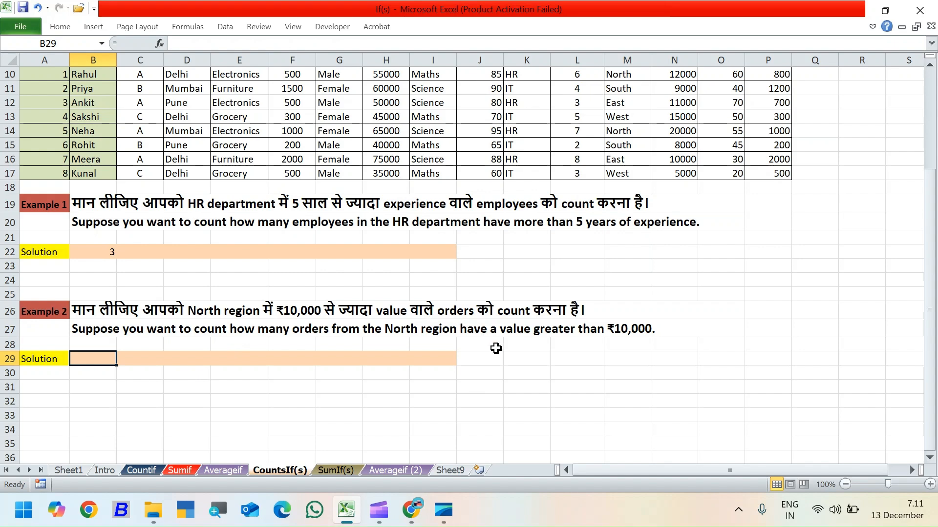
pyautogui.scroll(1, 496, 348)
pyautogui.moveTo(619, 143); pyautogui.dragTo(623, 240)
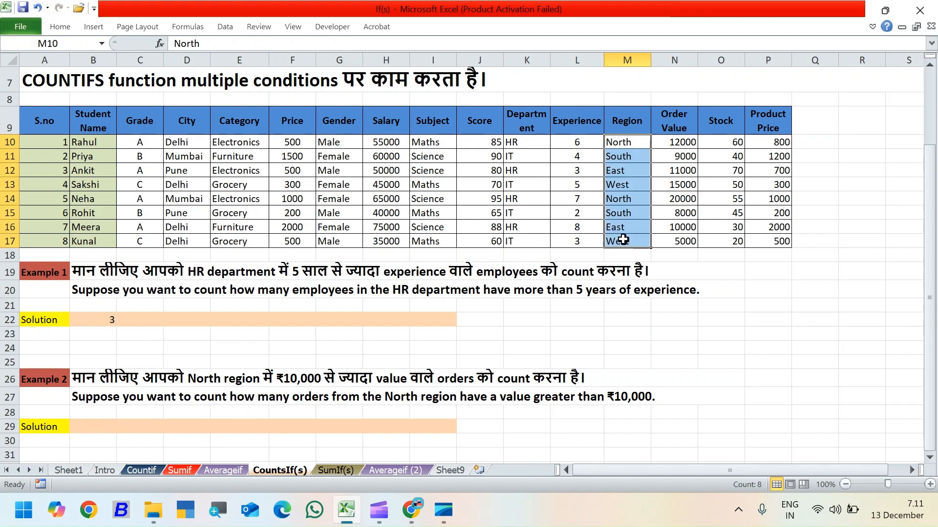
pyautogui.moveTo(675, 148); pyautogui.dragTo(680, 236)
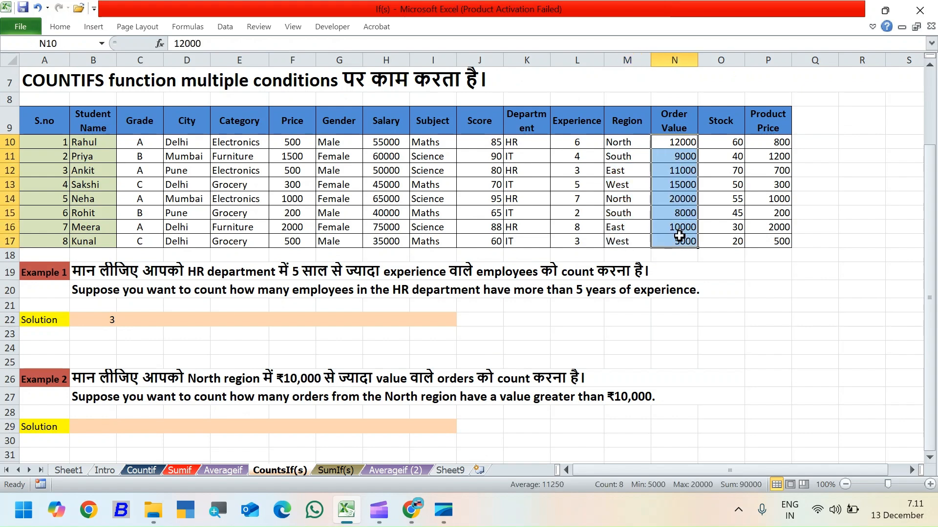
# Step: Start a COUNTIFS formula in Example 2's solution cell B29 with the Region cells M10:M17 and "North" as the first condition
pyautogui.click(100, 428)
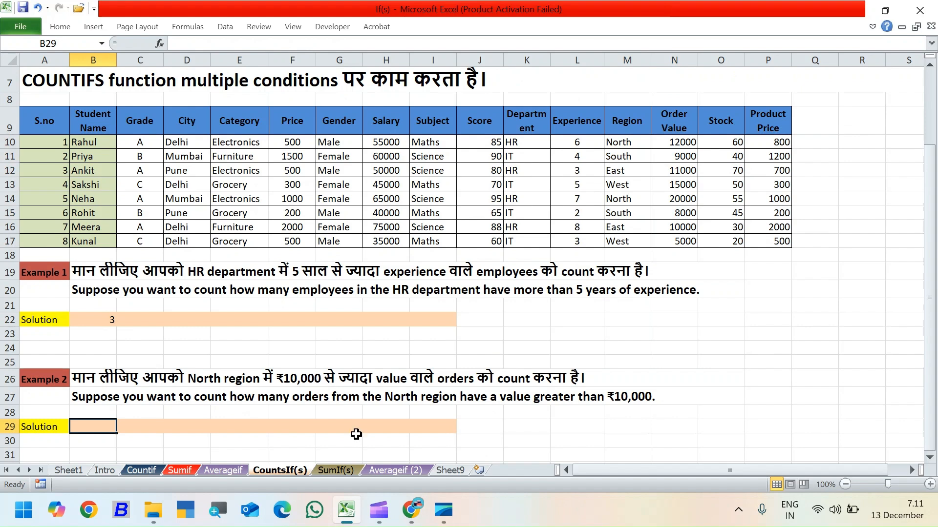
pyautogui.write('=countifs')
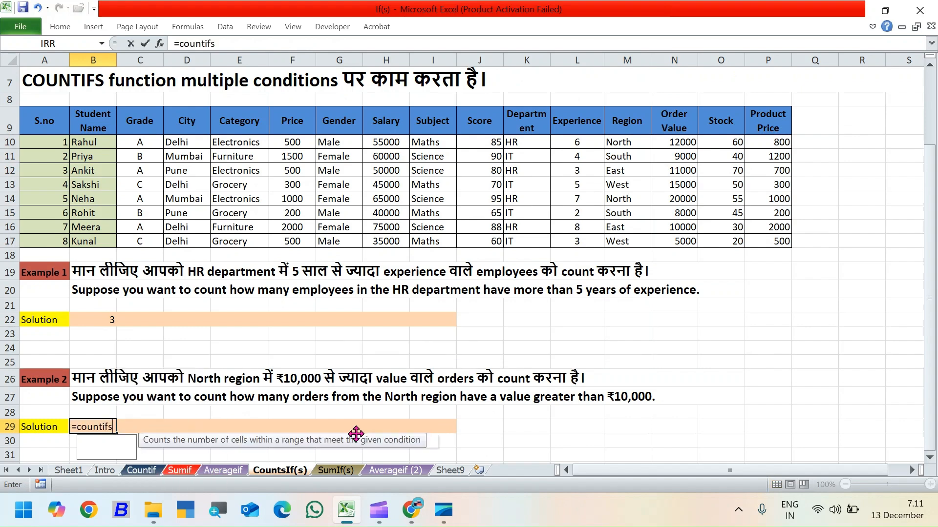
pyautogui.press('Tab')
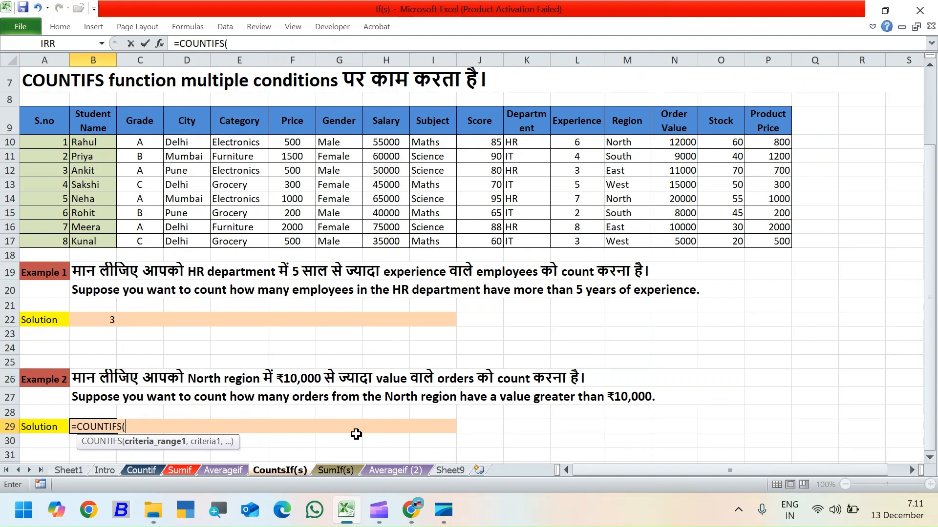
pyautogui.moveTo(617, 142); pyautogui.dragTo(622, 238)
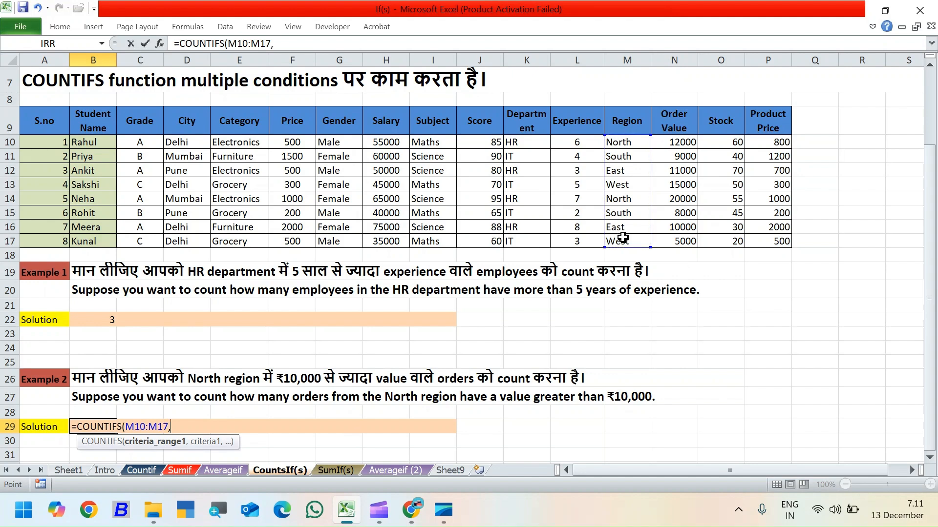
pyautogui.write(',"North')
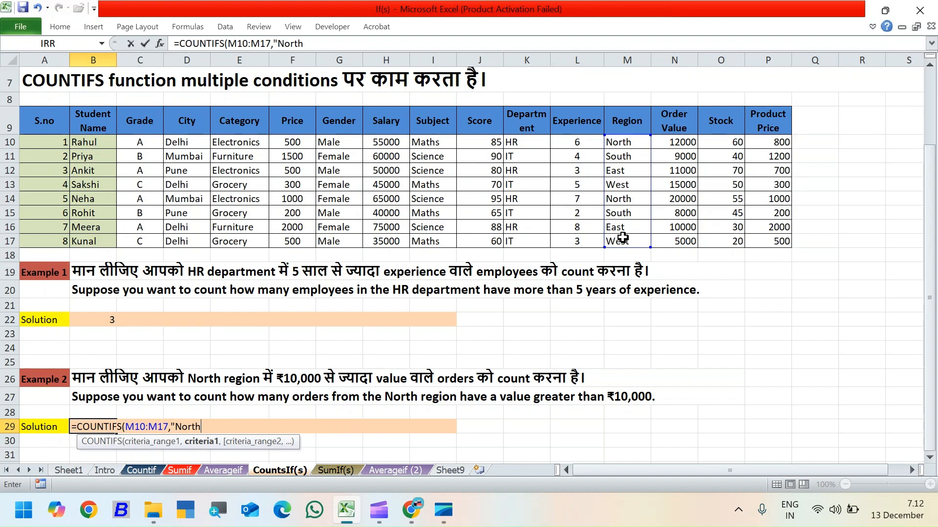
pyautogui.write('",')
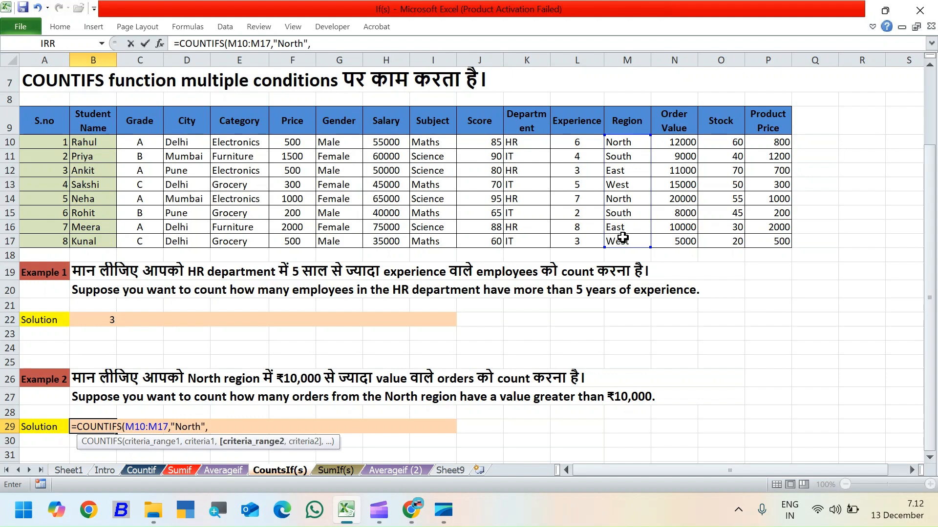
# Step: Complete the COUNTIFS formula in B29 with the Order Value cells N10:N17 and ">10000" as the second condition
pyautogui.moveTo(679, 141); pyautogui.dragTo(680, 242)
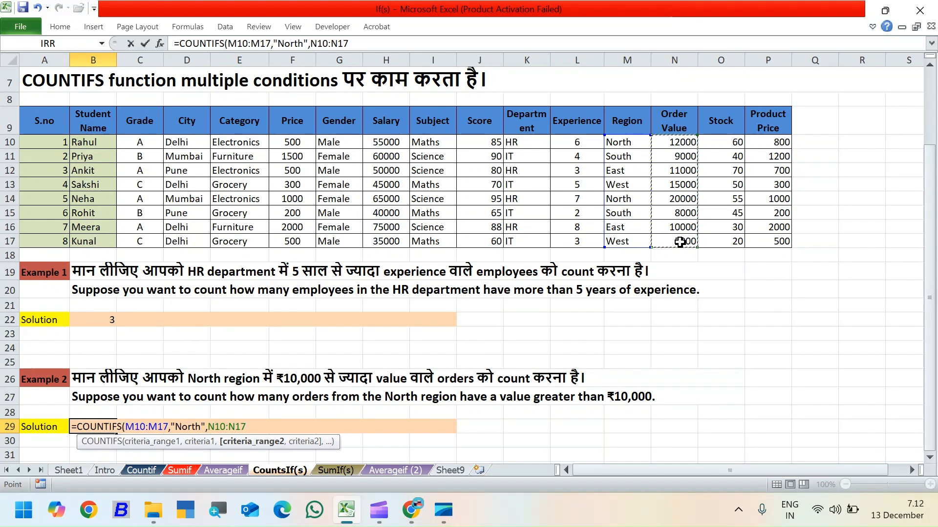
pyautogui.write(',">')
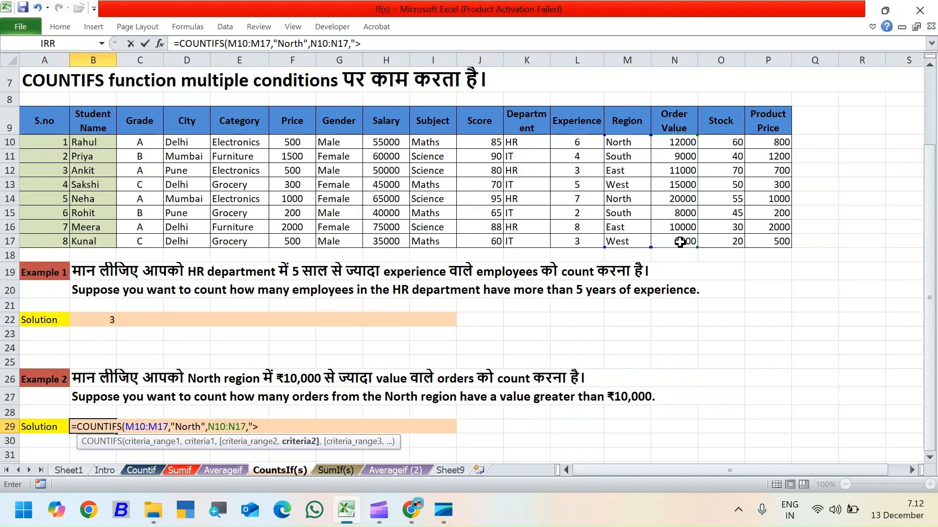
pyautogui.write('000"')
pyautogui.press('Return')
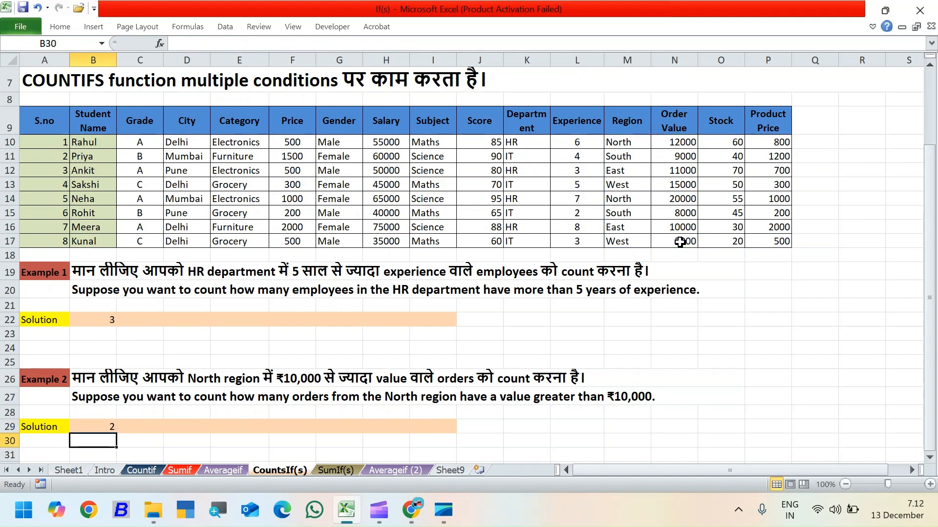
pyautogui.click(97, 426)
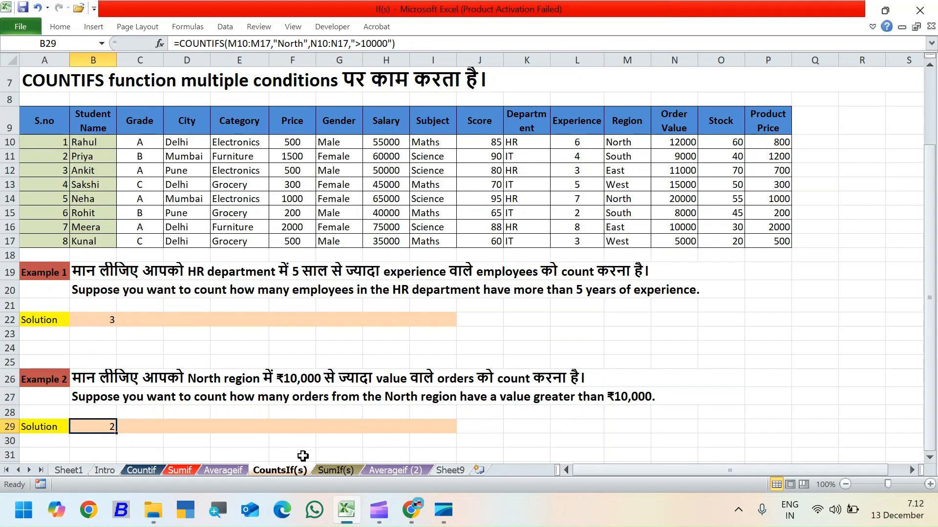
# Step: Open the SumIf(s) sheet and examine the City cells D10:D17 and Price cells F10:F17 needed for Example 1
pyautogui.click(324, 471)
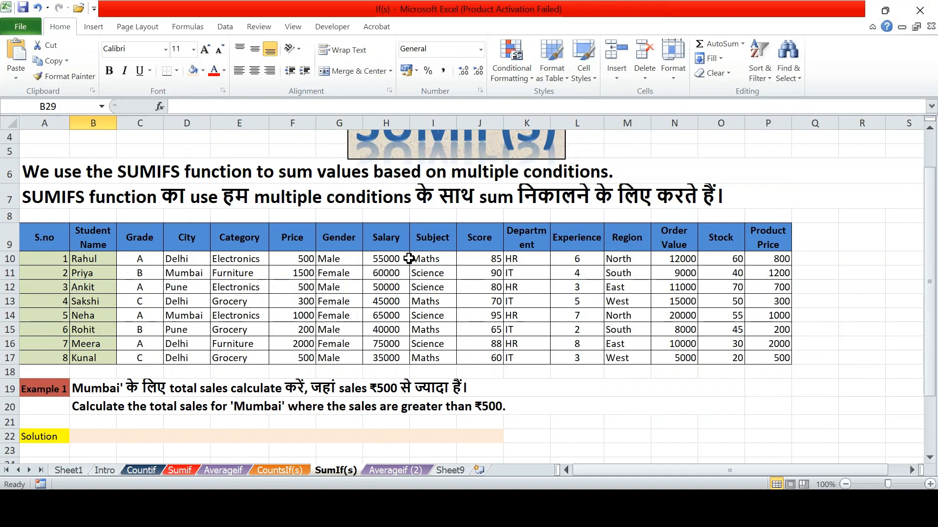
pyautogui.scroll(-2, 409, 258)
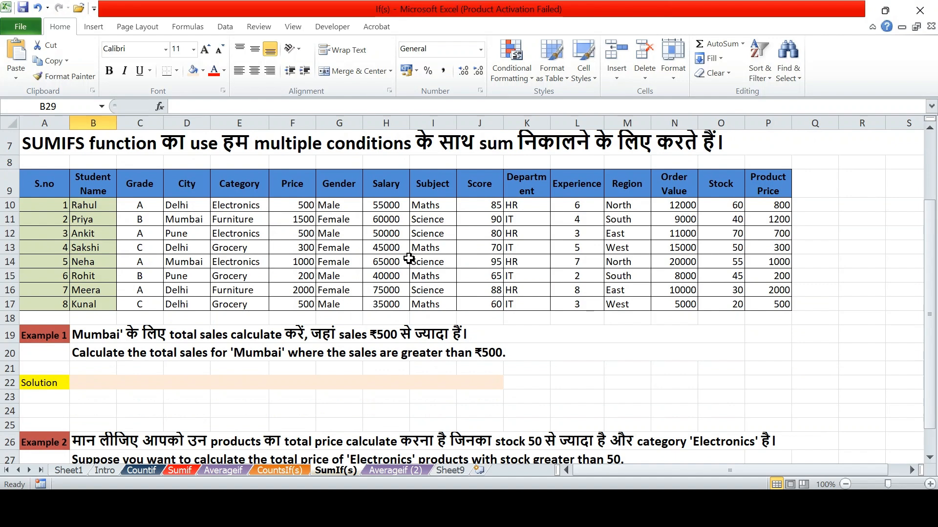
pyautogui.moveTo(186, 207); pyautogui.dragTo(190, 301)
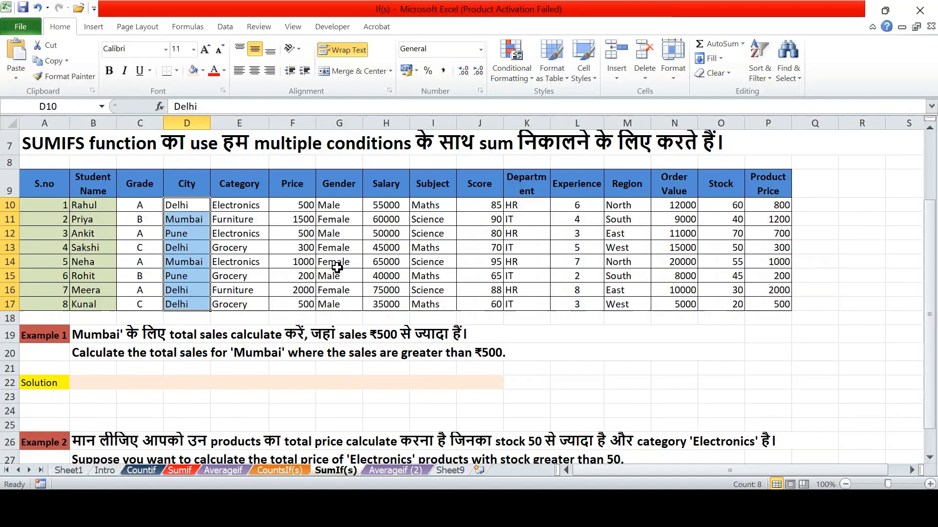
pyautogui.click(293, 204)
pyautogui.moveTo(293, 204); pyautogui.dragTo(297, 299)
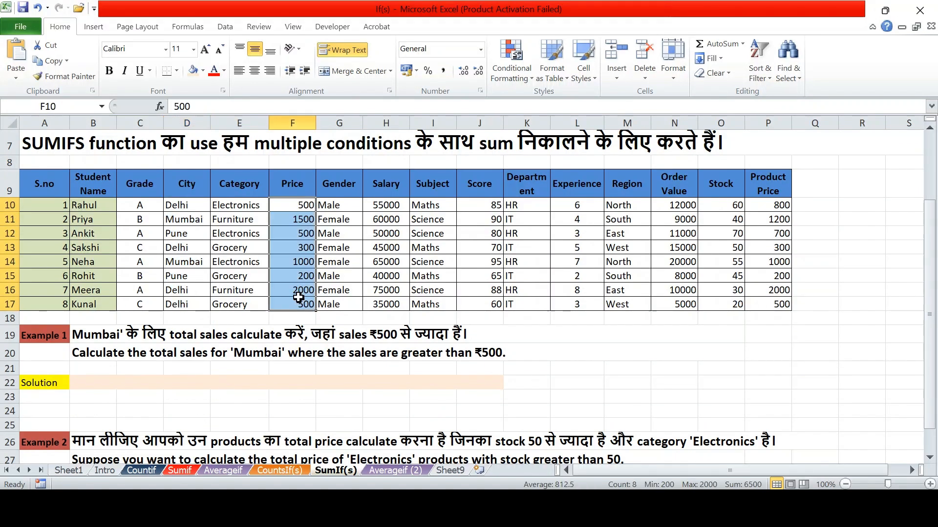
# Step: Start a SUMIFS formula in Example 1's solution cell B22 with the Price cells F10:F17 as the sum range
pyautogui.click(103, 380)
pyautogui.write('=su')
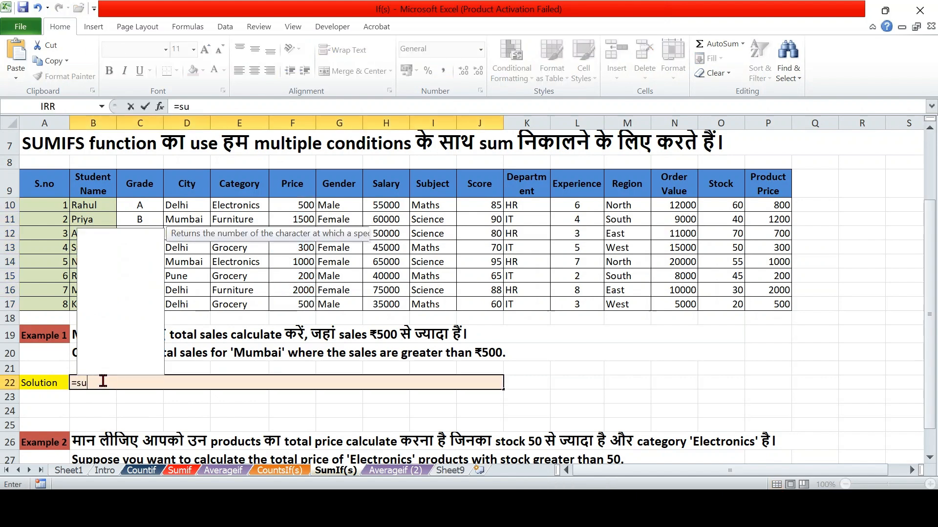
pyautogui.write('mifs')
pyautogui.press('Tab')
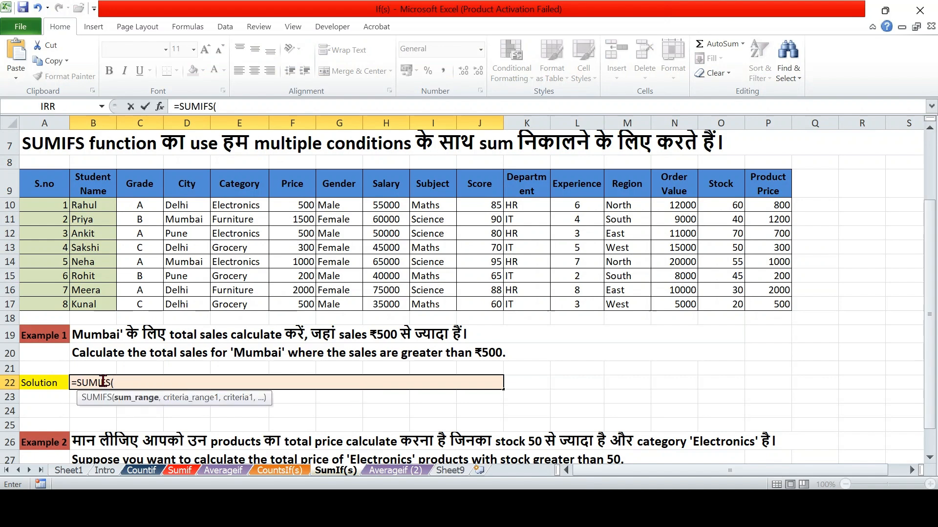
pyautogui.moveTo(290, 203); pyautogui.dragTo(299, 306)
pyautogui.write(',')
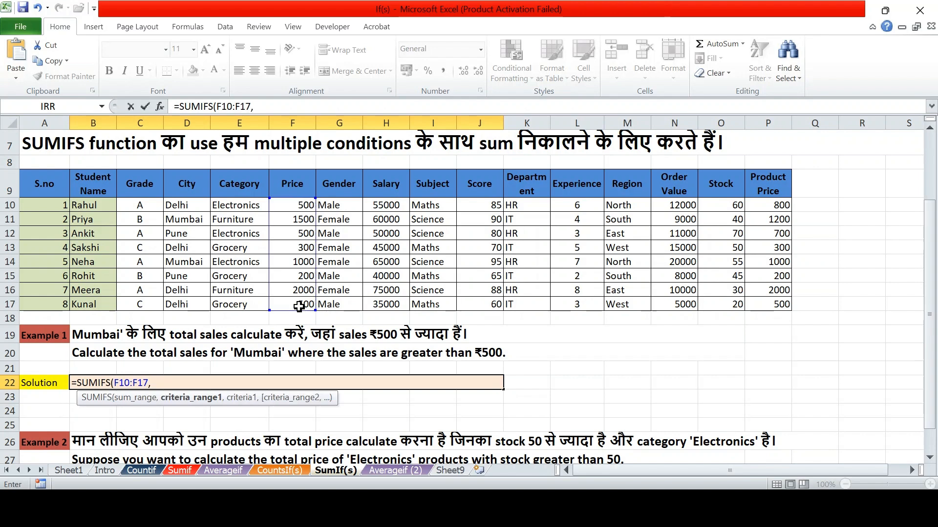
# Step: Add the City cells D10:D17 matching Mumbai in cell D11 as the first condition of the SUMIFS formula
pyautogui.moveTo(187, 204); pyautogui.dragTo(185, 305)
pyautogui.write(',')
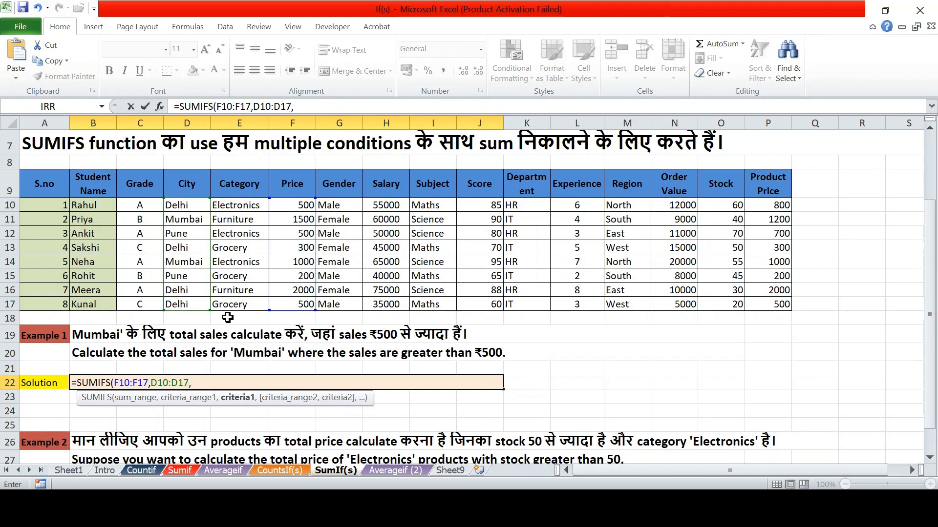
pyautogui.click(193, 219)
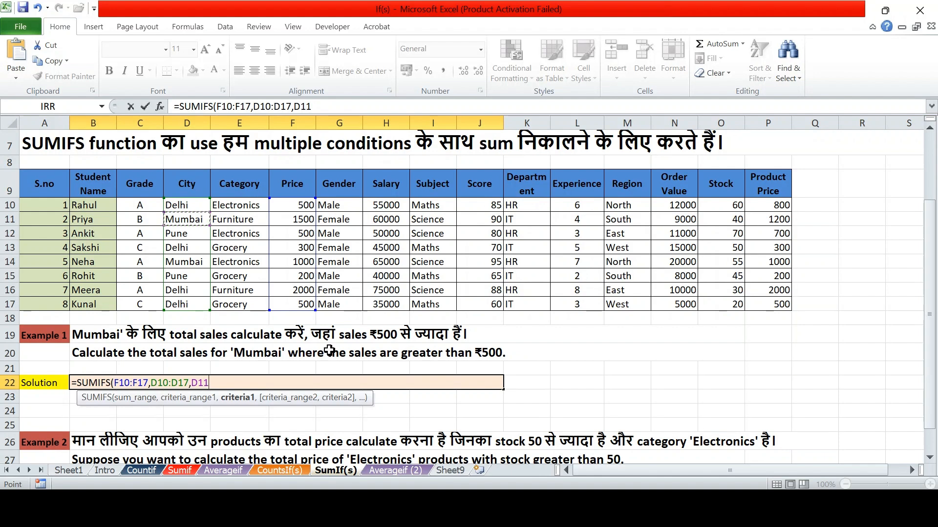
pyautogui.write(',')
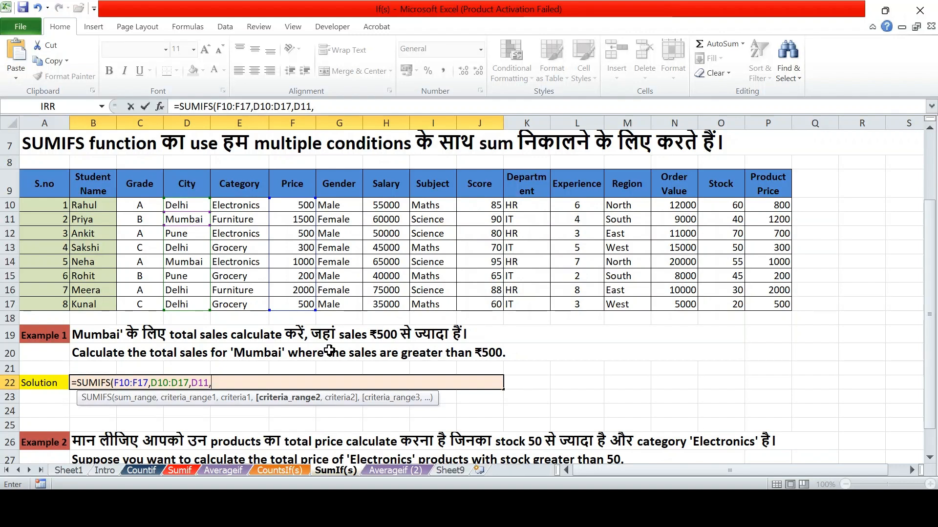
# Step: Complete the SUMIFS formula in B22 with the Price cells F10:F17 and ">500" as the second condition
pyautogui.moveTo(294, 202); pyautogui.dragTo(291, 306)
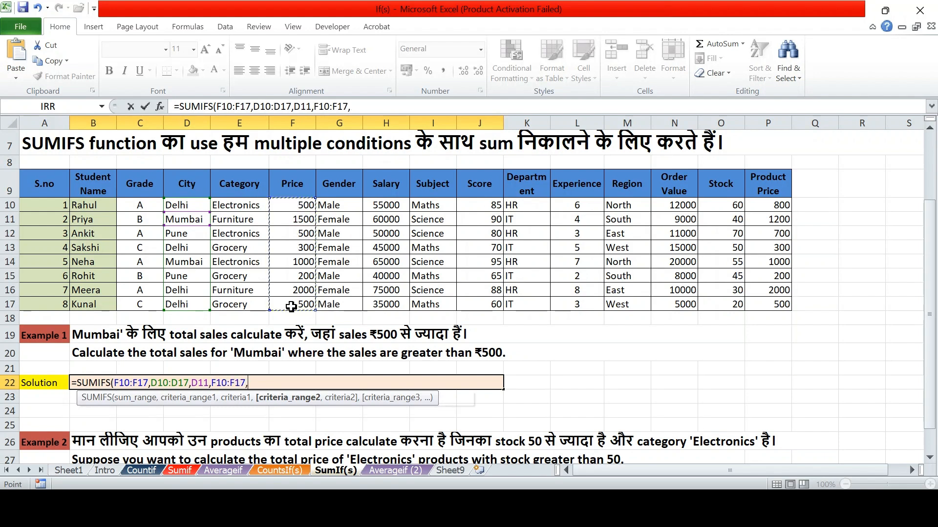
pyautogui.write(',">500"')
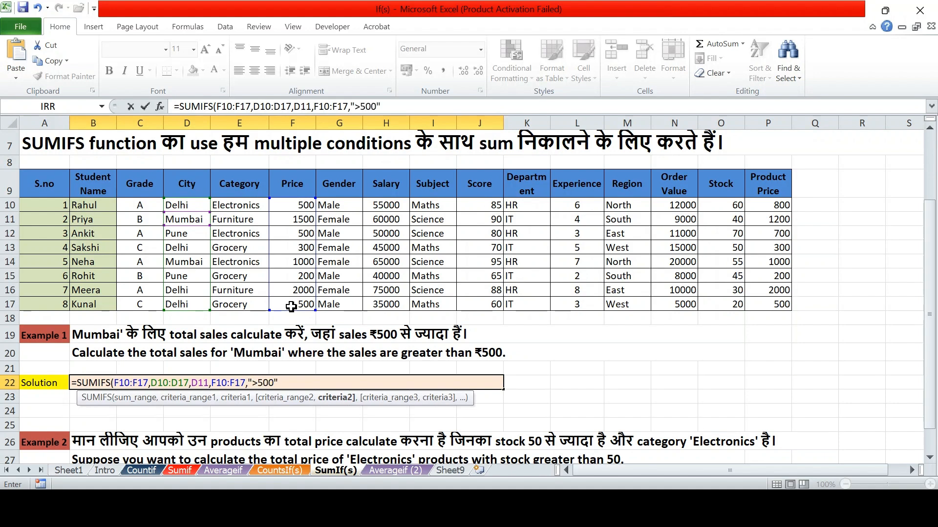
pyautogui.write(')')
pyautogui.press('Return')
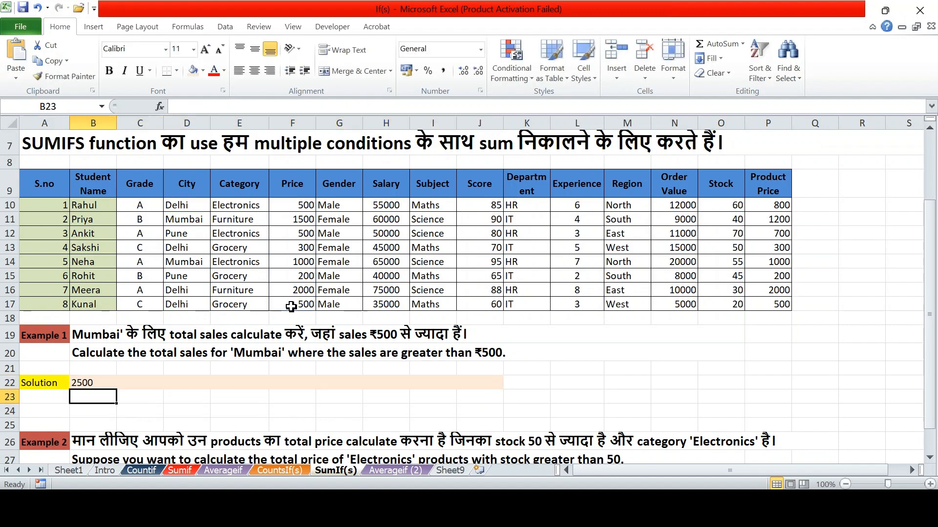
pyautogui.click(84, 383)
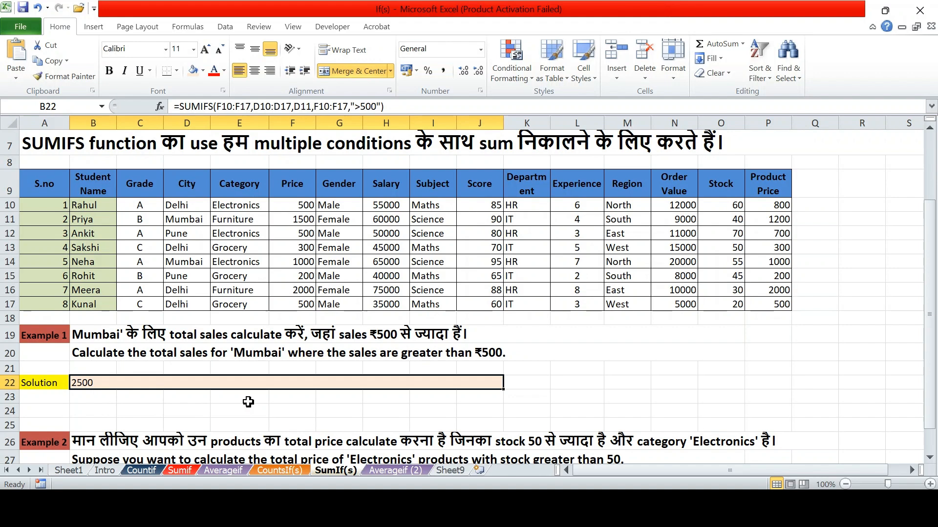
# Step: Read Example 2 on the SumIf(s) sheet and examine the Stock cells O10:O17 it needs
pyautogui.scroll(-2, 355, 387)
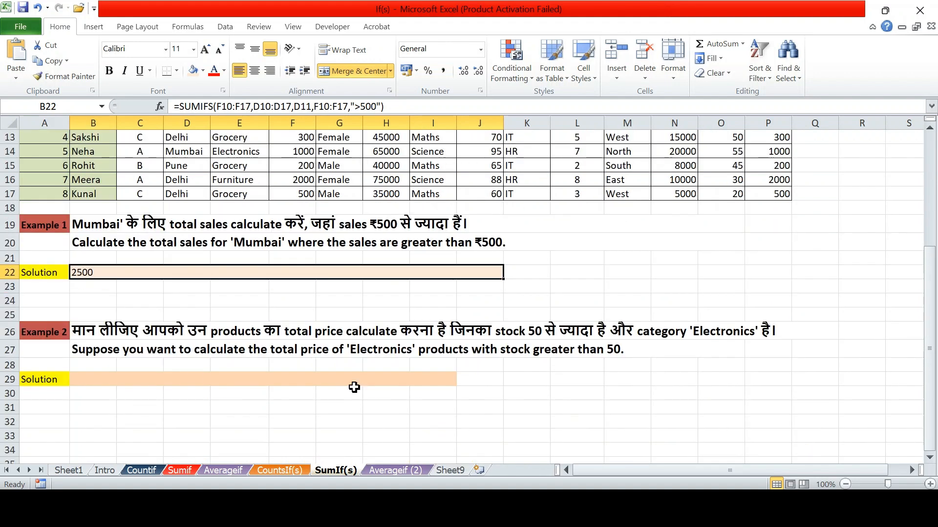
pyautogui.click(95, 379)
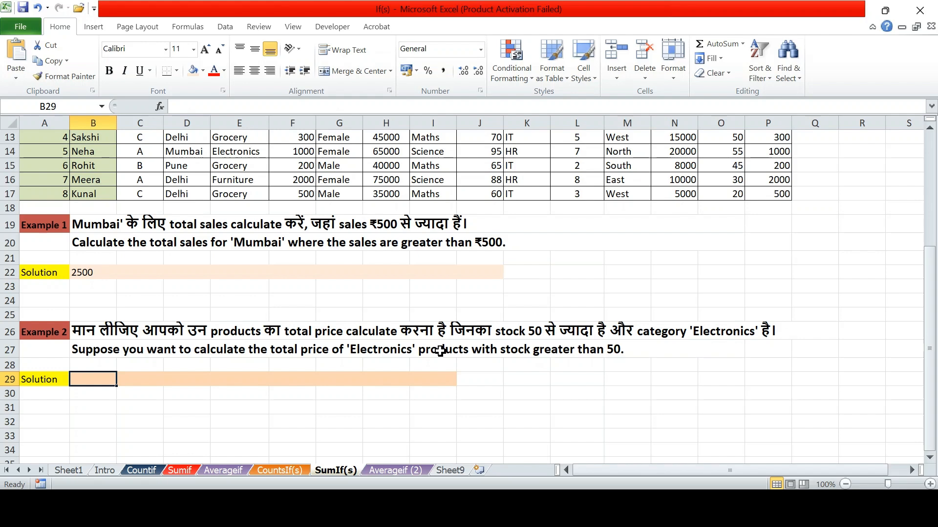
pyautogui.scroll(2, 440, 350)
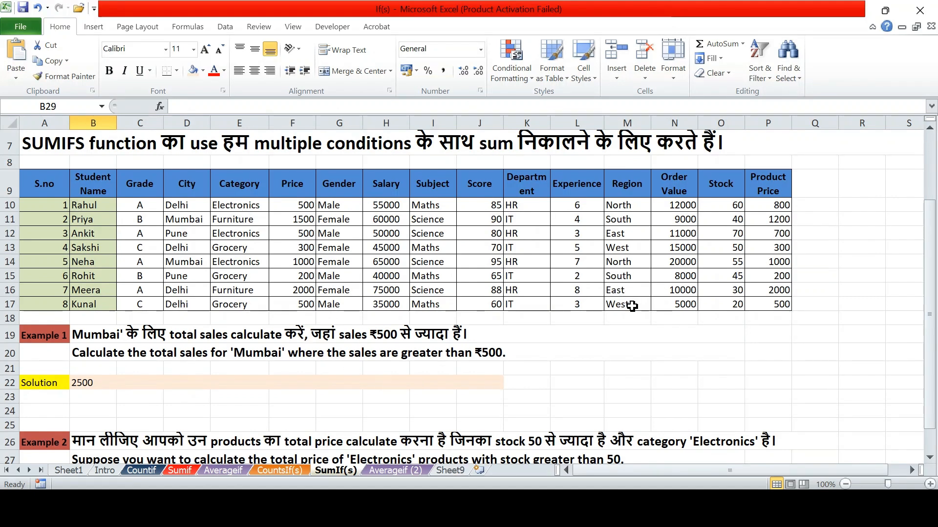
pyautogui.moveTo(721, 209); pyautogui.dragTo(727, 304)
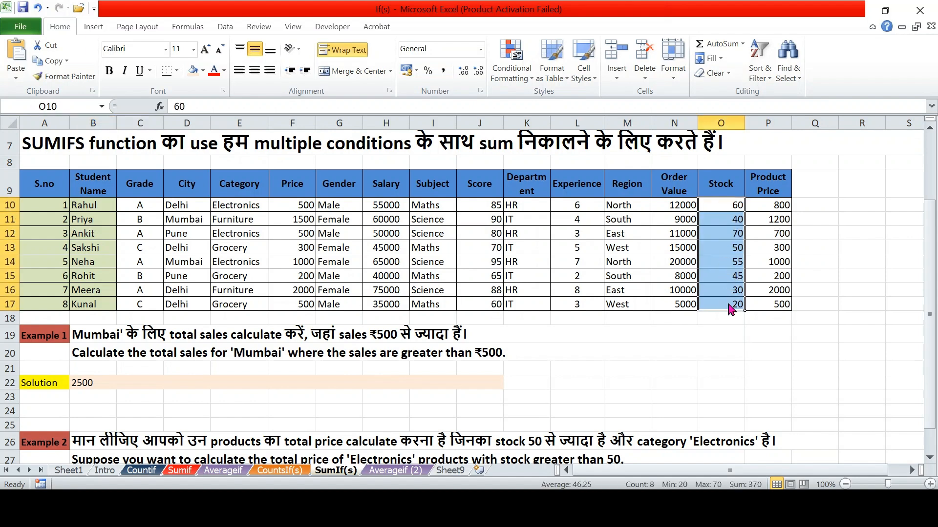
# Step: Start a SUMIFS formula in Example 2's solution cell B29 with the Product Price cells P10:P17 as the sum range
pyautogui.scroll(-1, 473, 310)
pyautogui.click(92, 421)
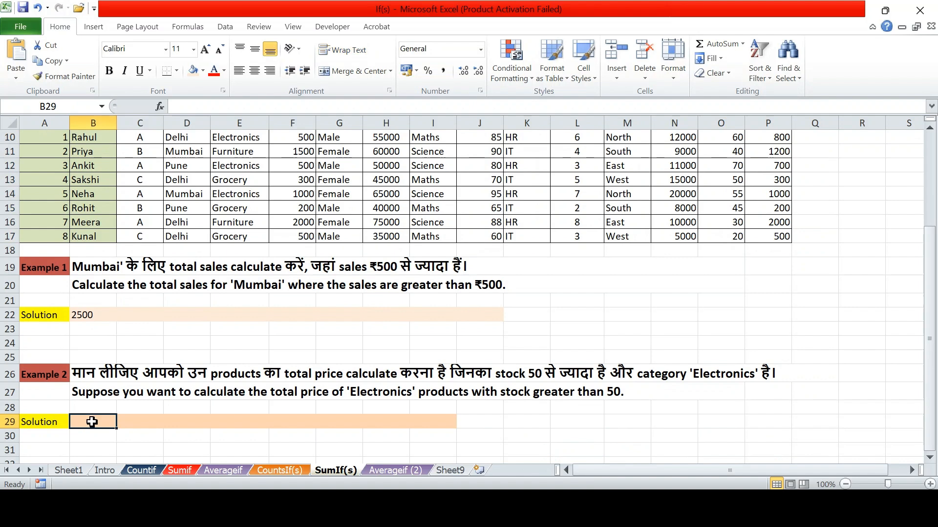
pyautogui.write('=sumifs')
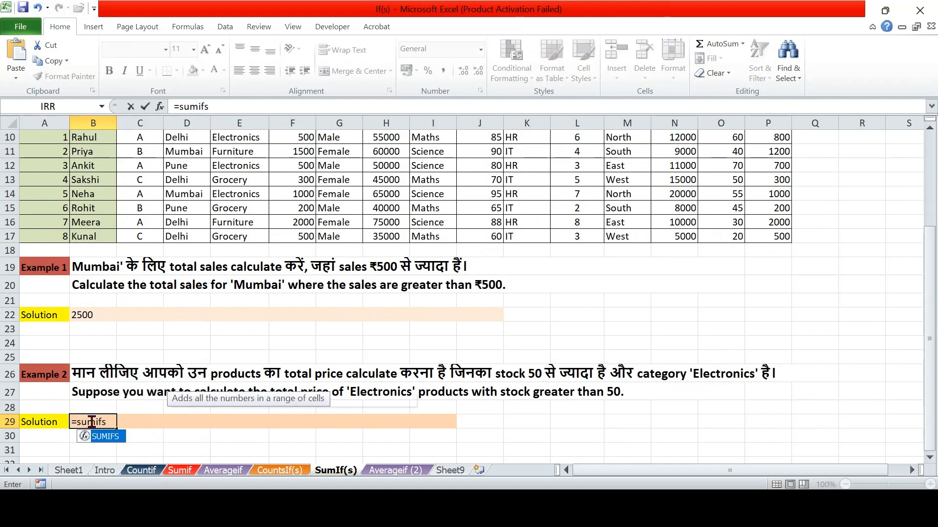
pyautogui.press('Tab')
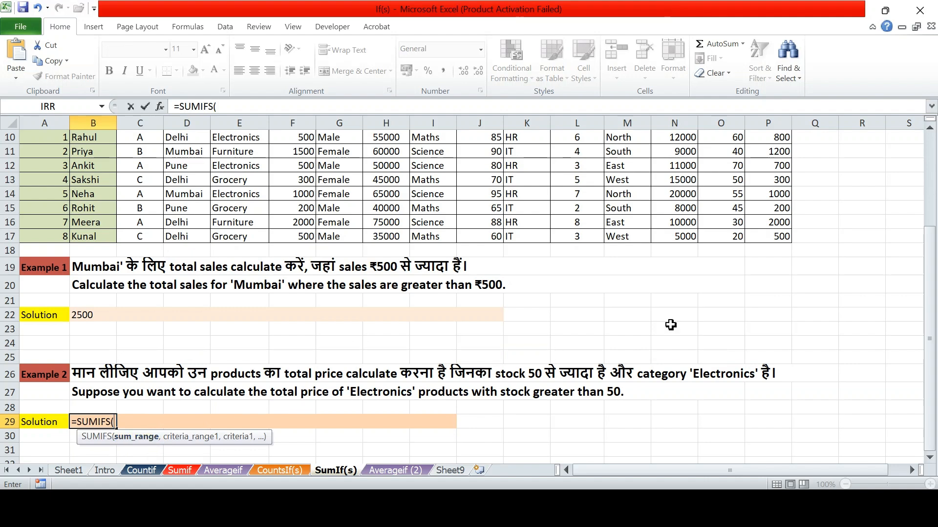
pyautogui.moveTo(931, 310); pyautogui.dragTo(926, 267)
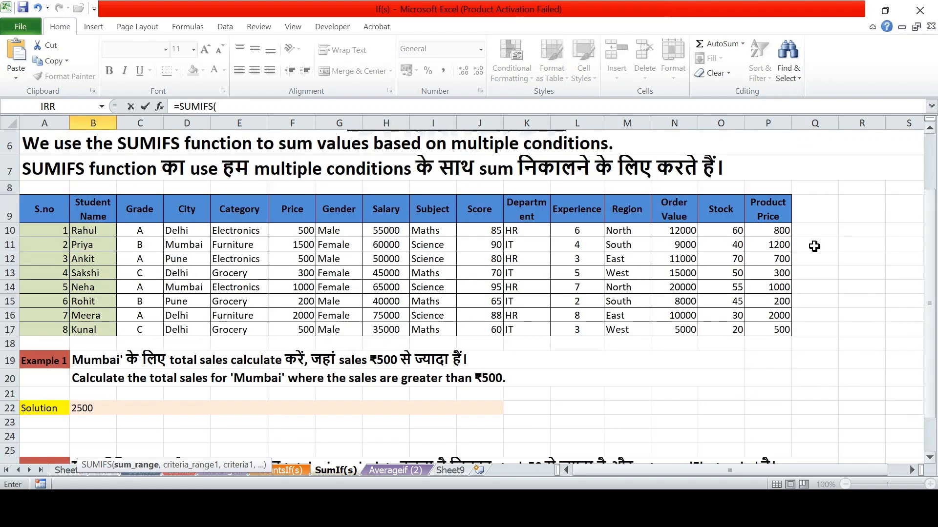
pyautogui.moveTo(781, 230); pyautogui.dragTo(780, 330)
pyautogui.write(',')
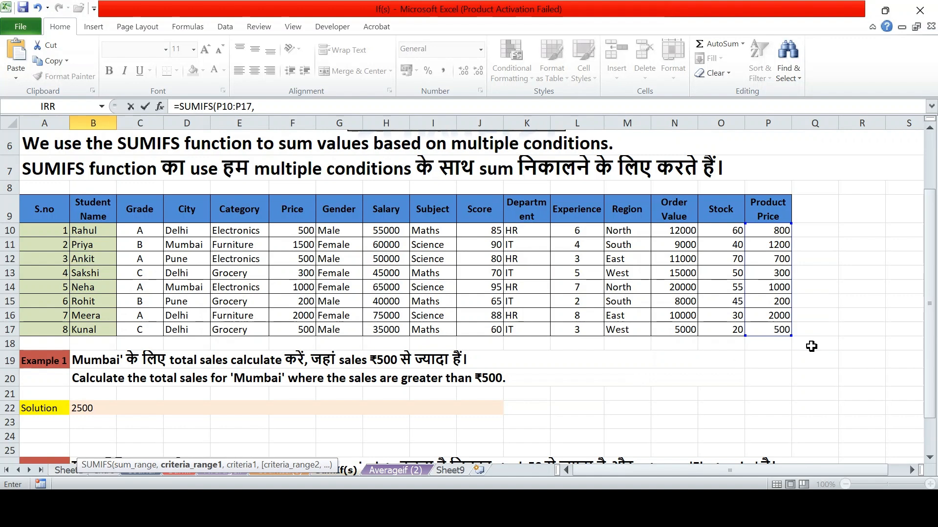
# Step: Add the Category cells E10:E17 matching Electronics in cell E10 as the first condition of the SUMIFS formula
pyautogui.moveTo(931, 337); pyautogui.dragTo(937, 283)
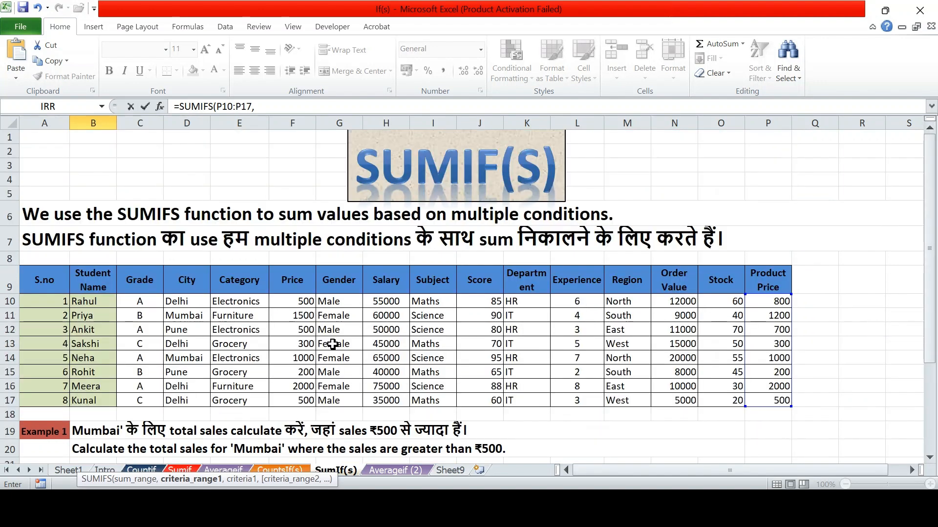
pyautogui.click(229, 300)
pyautogui.moveTo(230, 300); pyautogui.dragTo(233, 396)
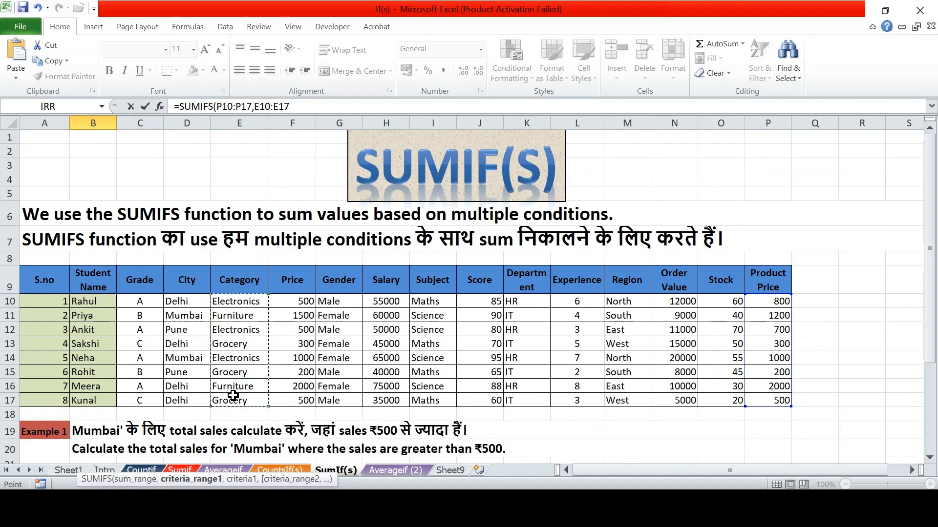
pyautogui.write(',')
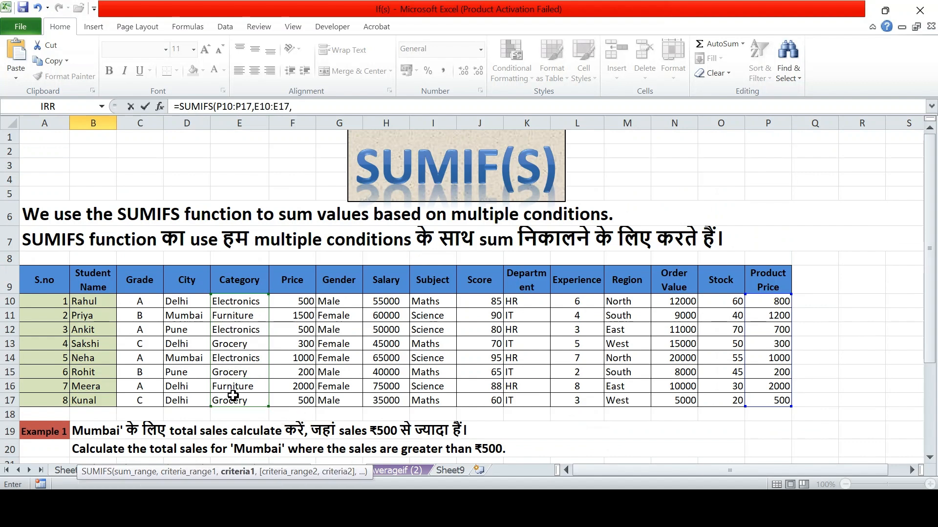
pyautogui.click(240, 301)
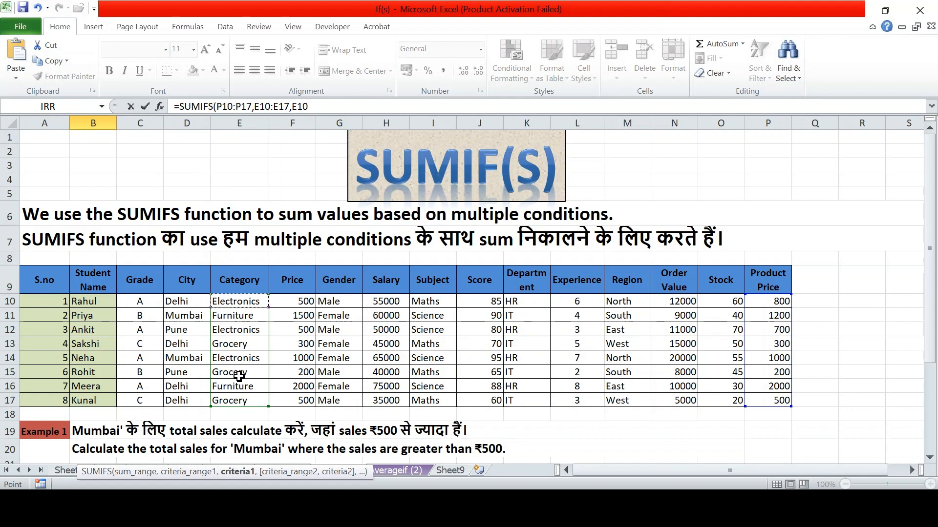
pyautogui.write(',')
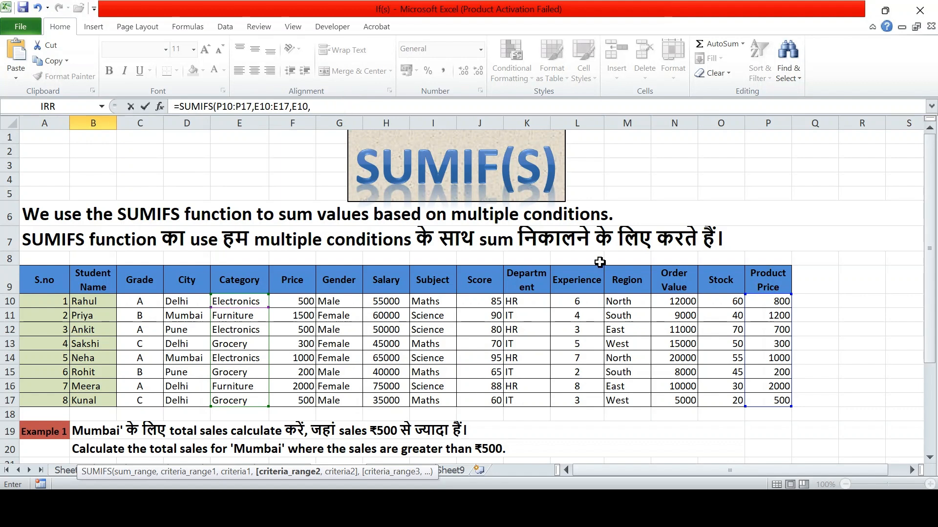
# Step: Complete the SUMIFS formula in B29 with the Stock cells O10:O17 and ">50" as the second condition
pyautogui.click(711, 303)
pyautogui.moveTo(712, 304); pyautogui.dragTo(718, 401)
pyautogui.write(',">50')
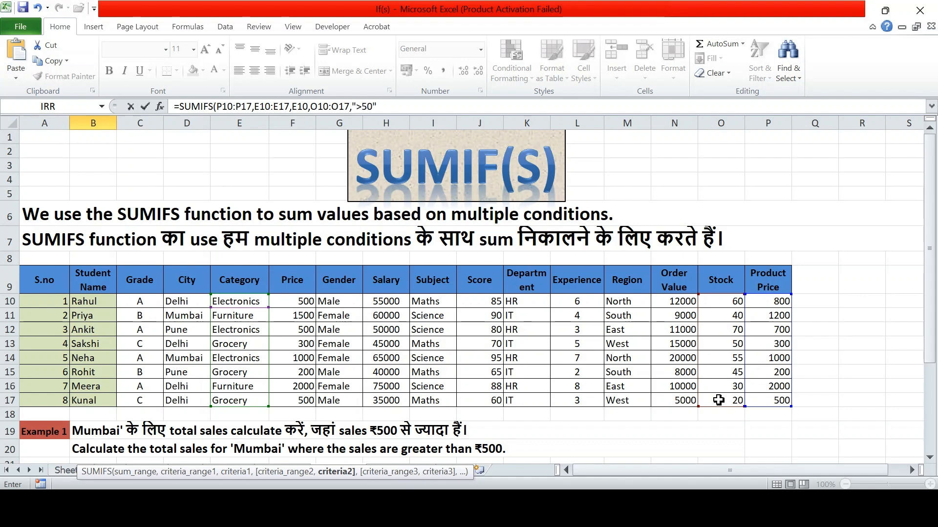
pyautogui.write('")')
pyautogui.press('Return')
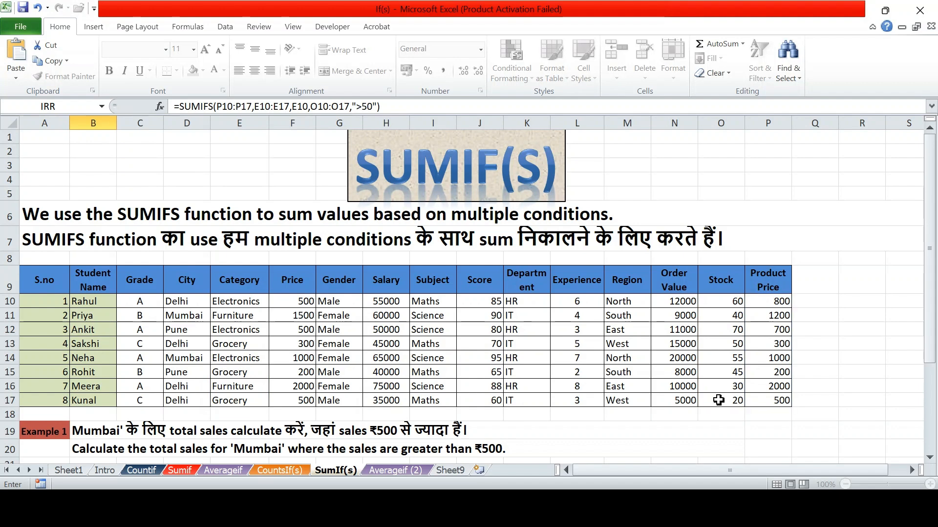
# Step: Inspect the sum range of the SUMIFS formula in Example 2's solution cell B29 without changing it
pyautogui.click(97, 422)
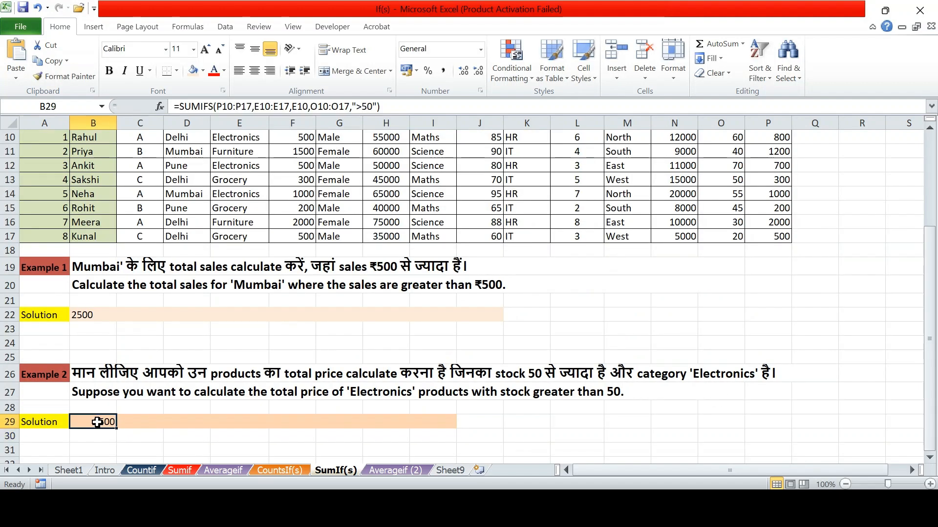
pyautogui.press('F2')
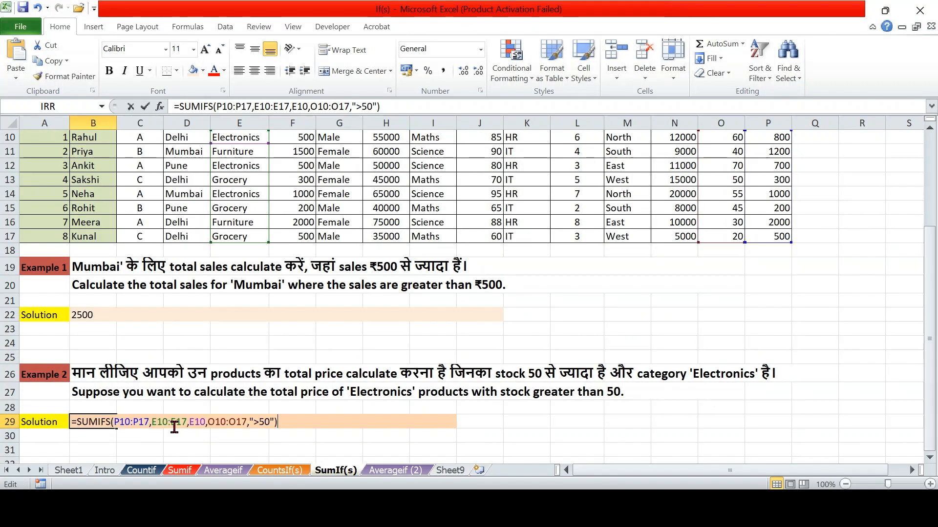
pyautogui.click(130, 421)
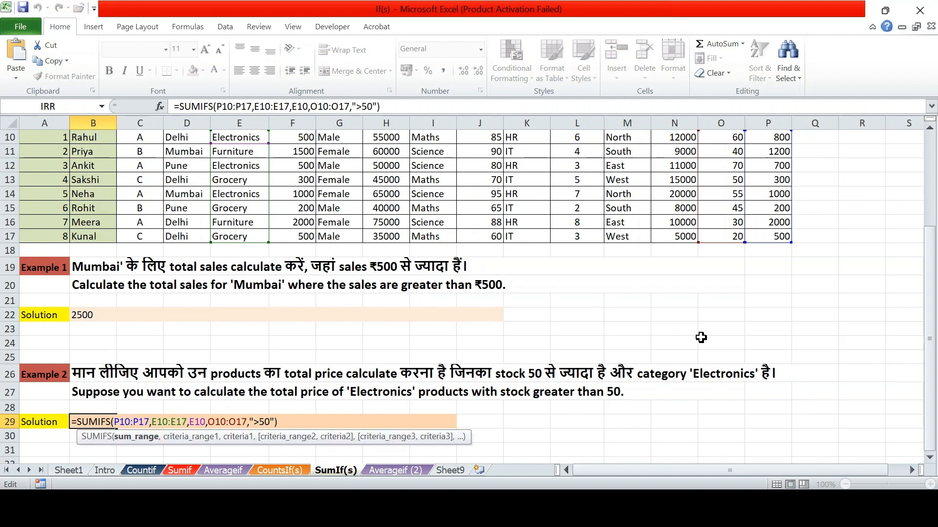
pyautogui.press('Escape')
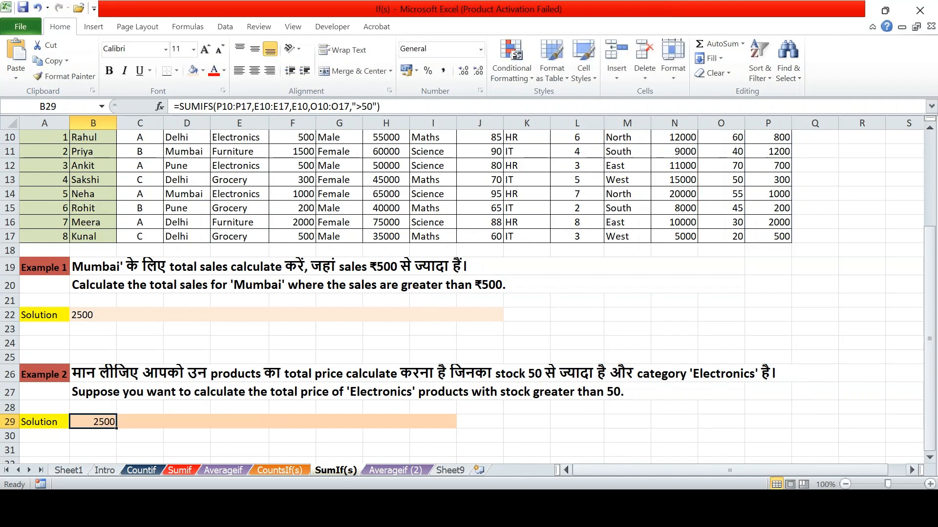
# Step: Review each argument of the B29 SUMIFS formula against the Product Price, Category and Stock columns of the table
pyautogui.click(845, 484)
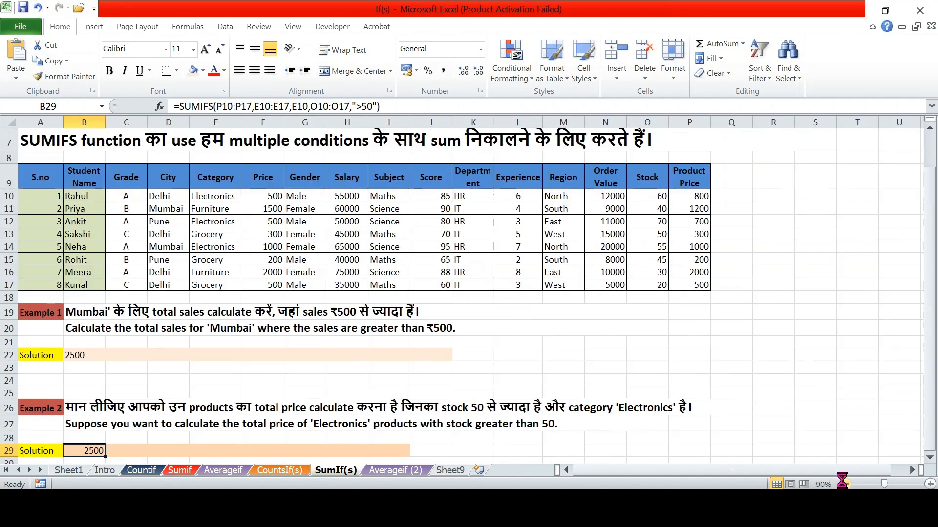
pyautogui.click(844, 484)
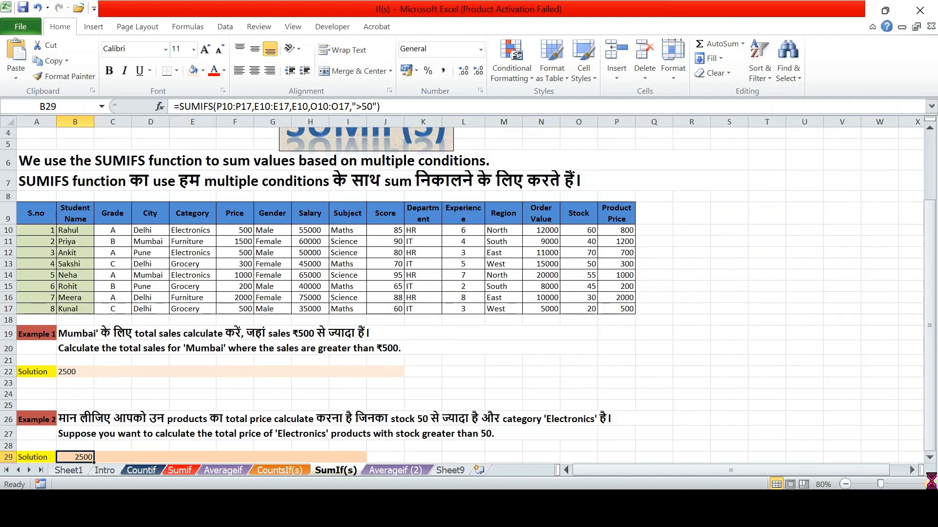
pyautogui.click(929, 484)
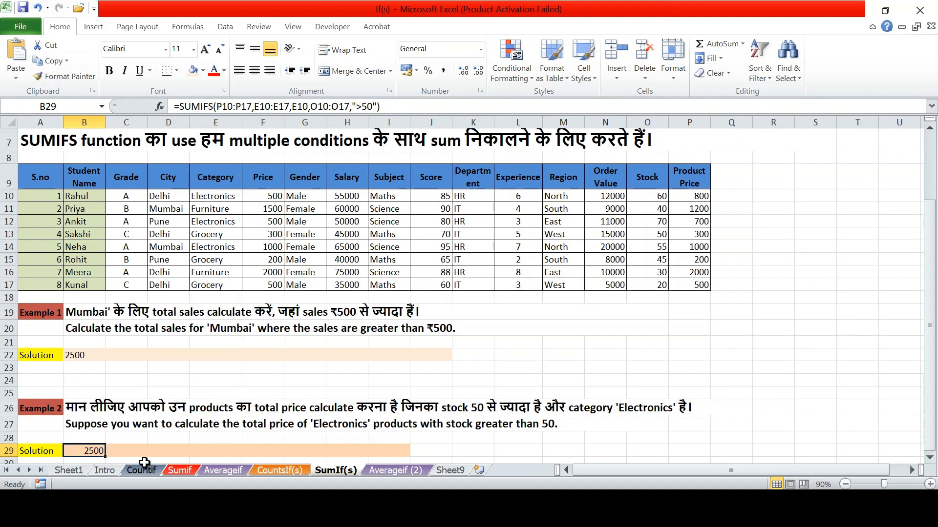
pyautogui.doubleClick(159, 447)
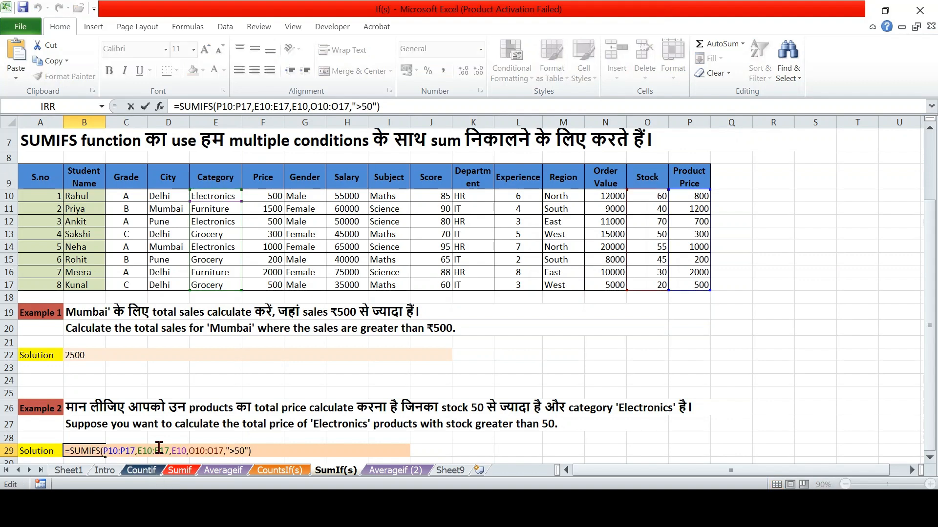
pyautogui.click(120, 450)
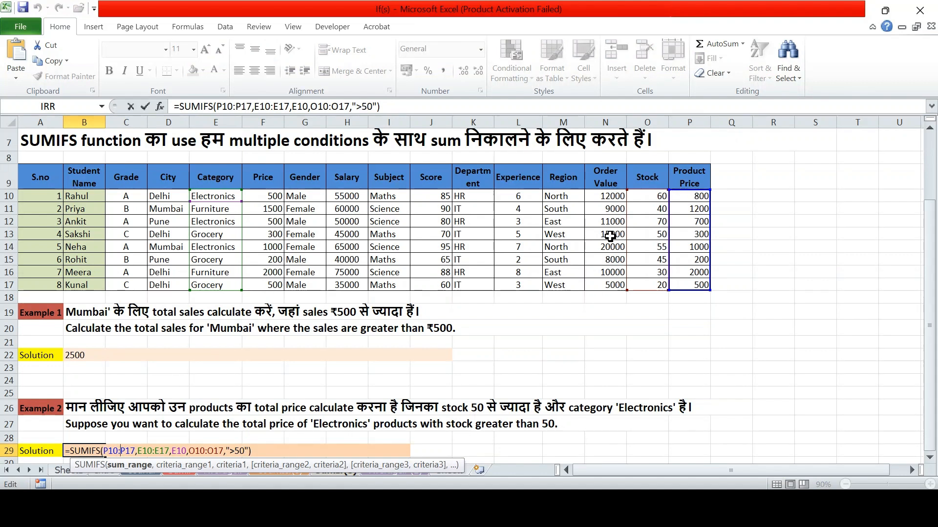
pyautogui.click(150, 450)
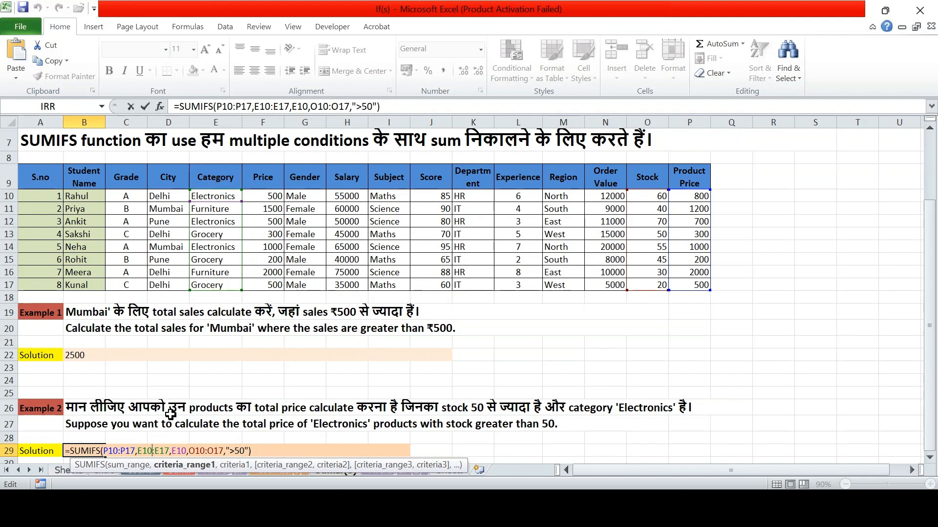
pyautogui.click(179, 449)
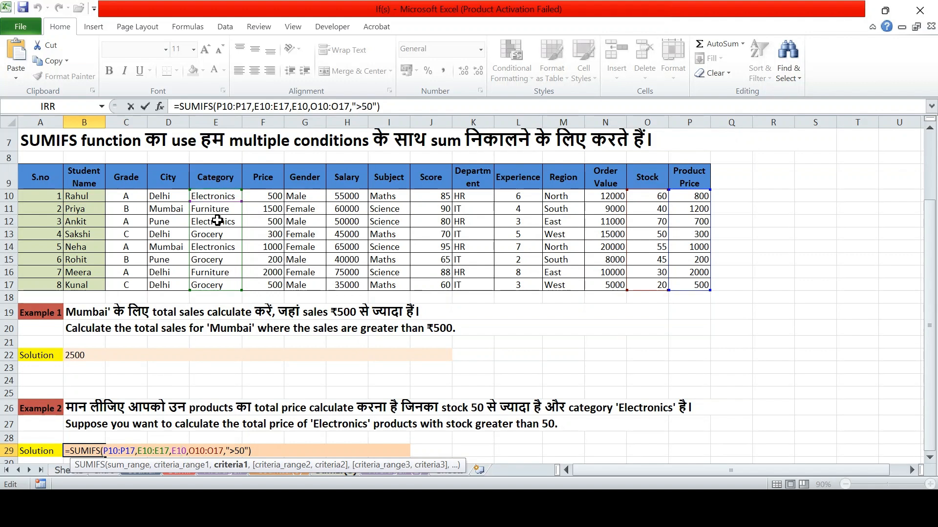
pyautogui.click(203, 451)
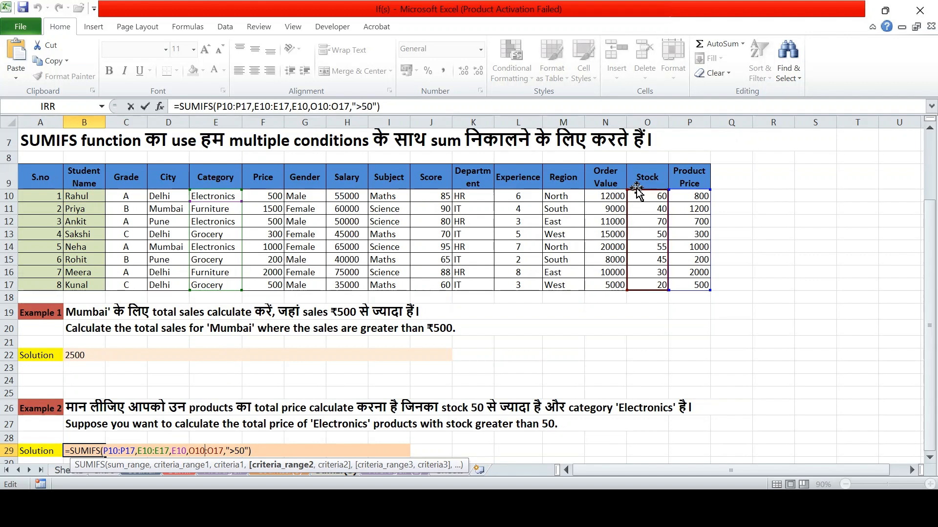
pyautogui.click(237, 450)
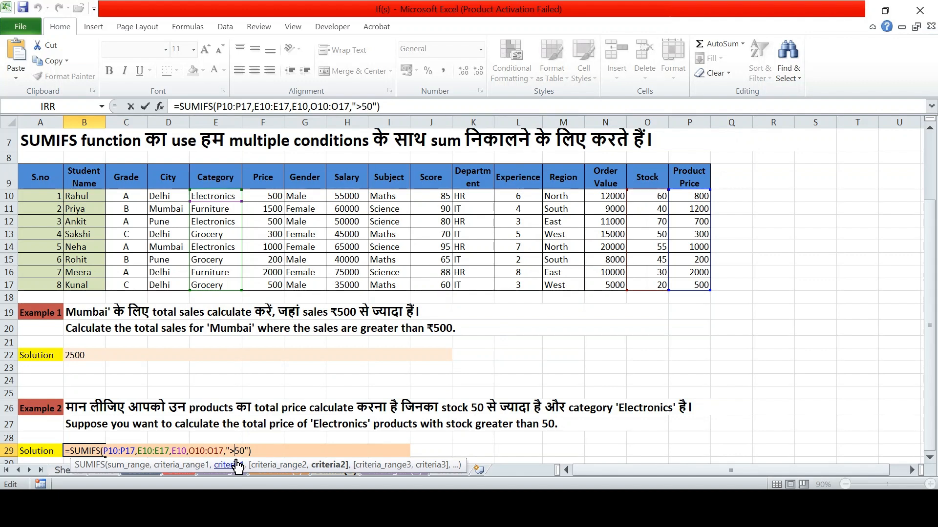
pyautogui.click(270, 451)
pyautogui.press('Return')
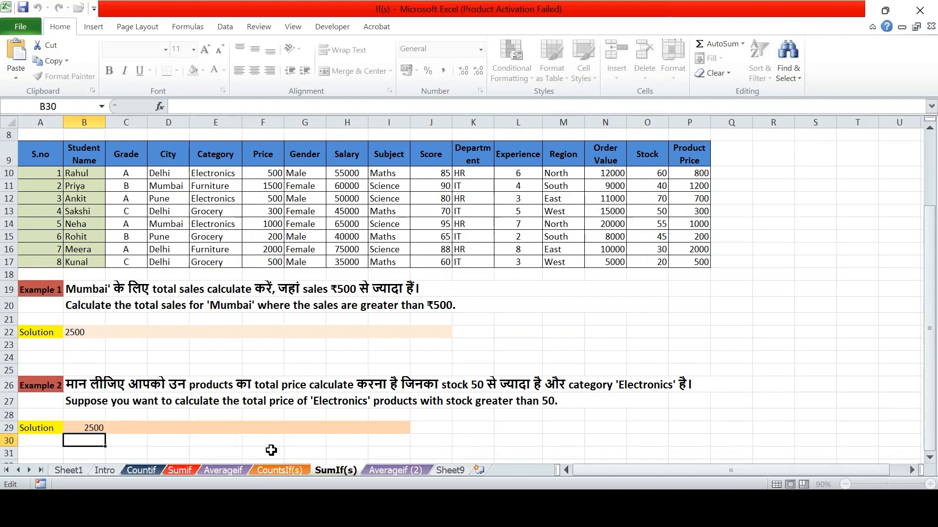
pyautogui.click(929, 484)
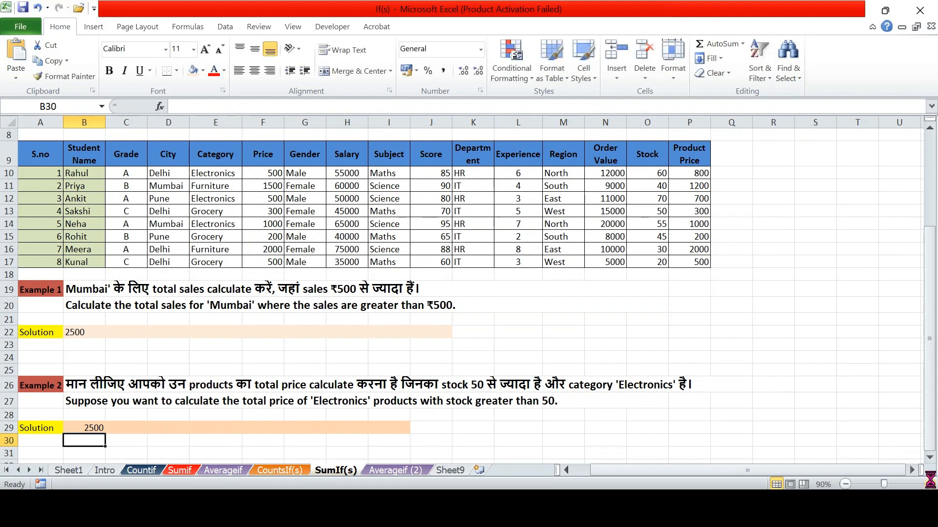
# Step: On the Averageif (2) sheet, start an AVERAGEIFS formula in Example 1's solution cell B22 with the Score cells J10:J17 as the average range
pyautogui.click(398, 478)
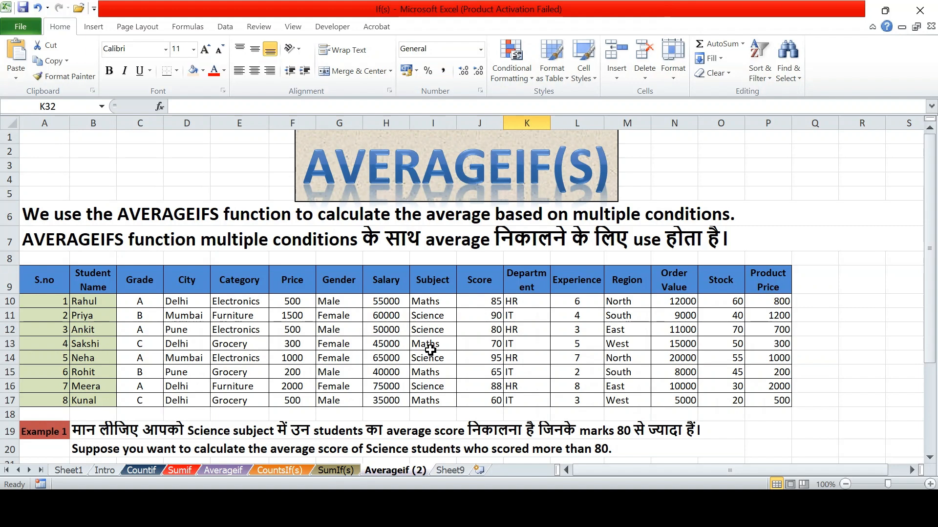
pyautogui.scroll(-1, 430, 349)
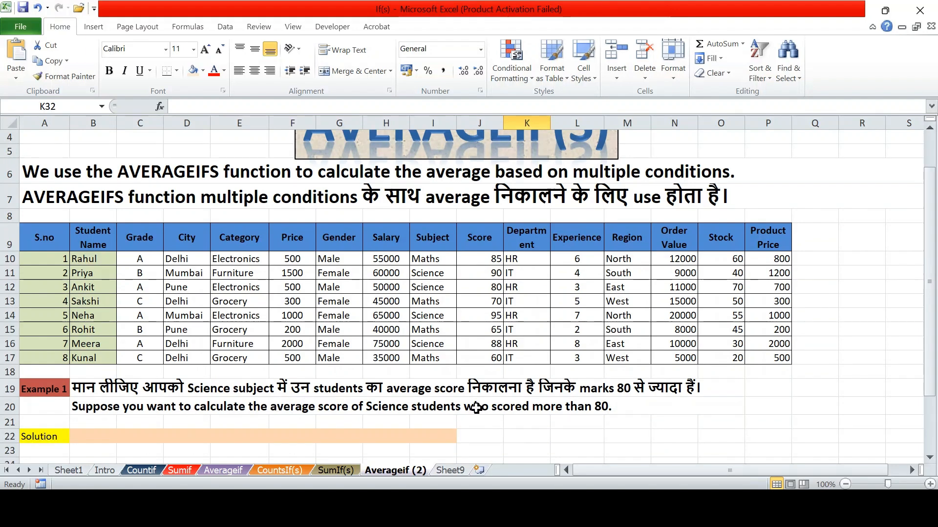
pyautogui.click(104, 437)
pyautogui.write('=a')
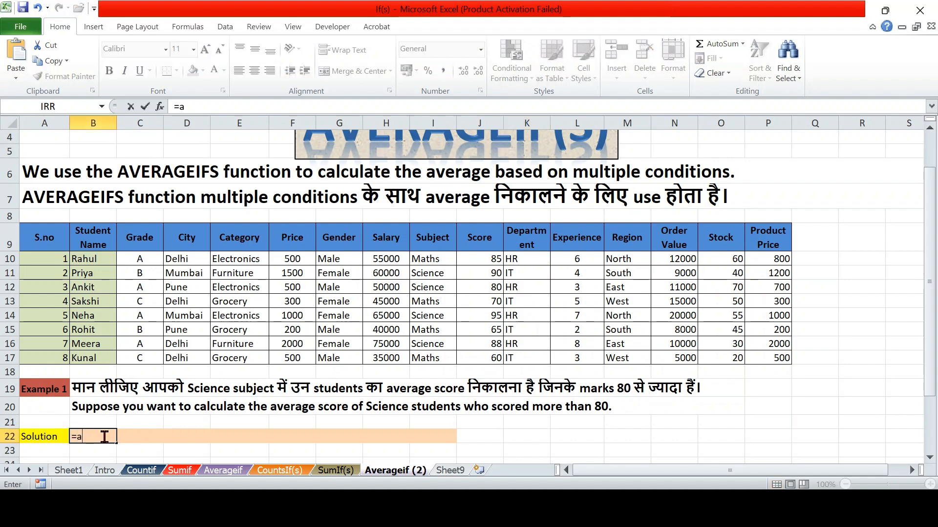
pyautogui.write('verageifs')
pyautogui.press('Tab')
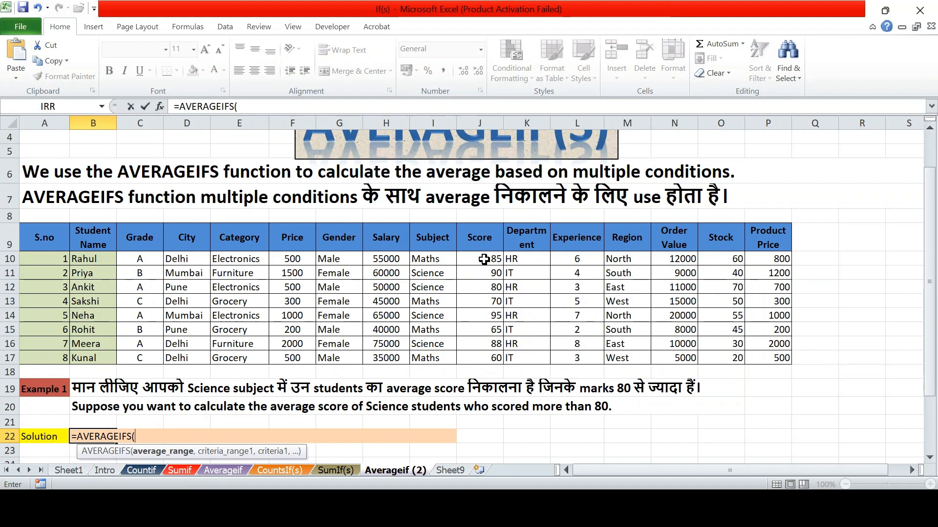
pyautogui.moveTo(485, 255); pyautogui.dragTo(482, 358)
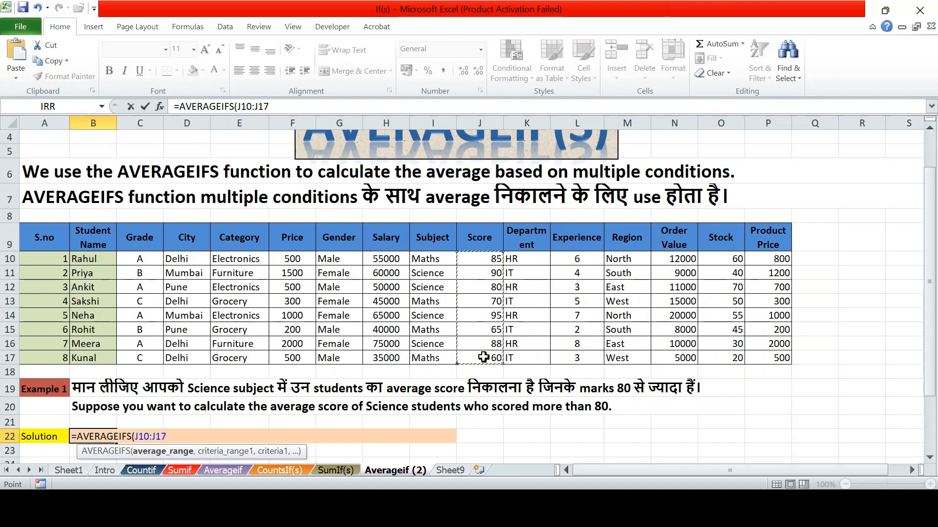
pyautogui.write(',')
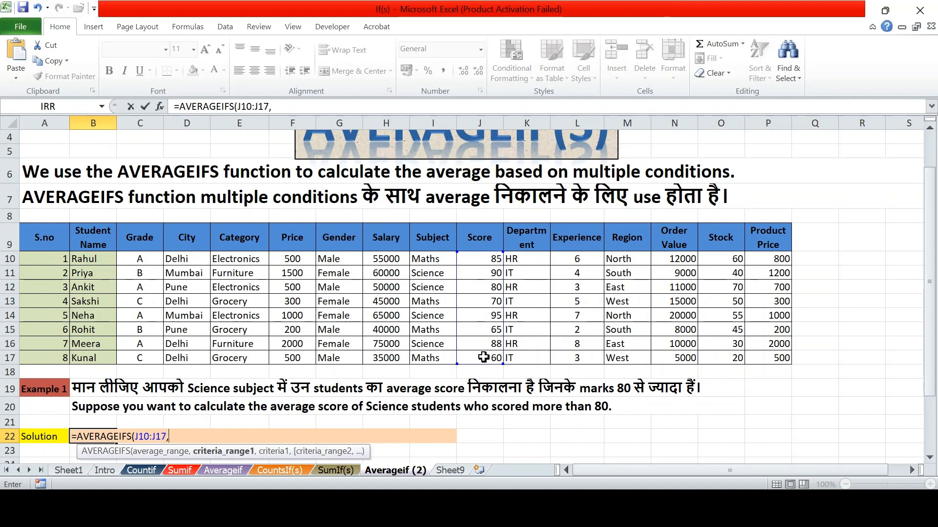
# Step: Add the Subject cells I10:I17 with Science cell I11 as the first condition of the B22 AVERAGEIFS formula
pyautogui.moveTo(428, 259); pyautogui.dragTo(428, 357)
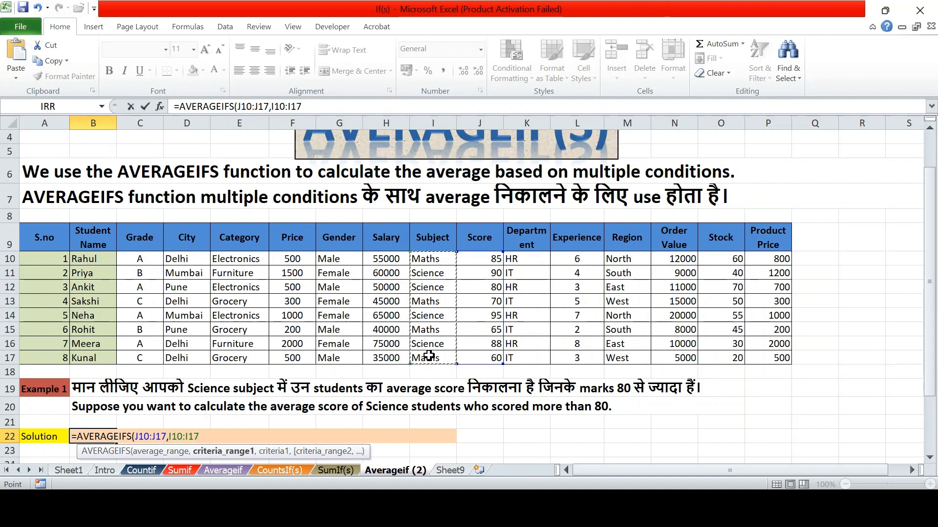
pyautogui.write(',')
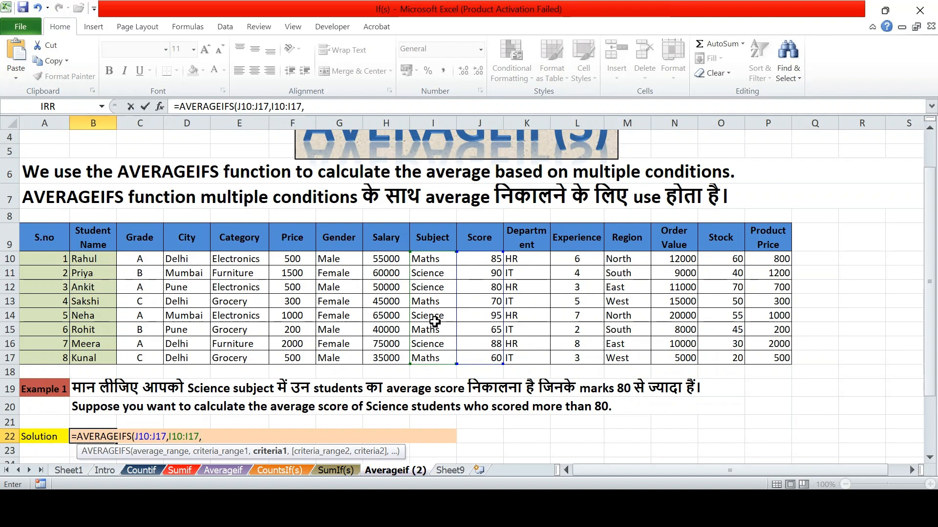
pyautogui.click(427, 273)
pyautogui.write(',')
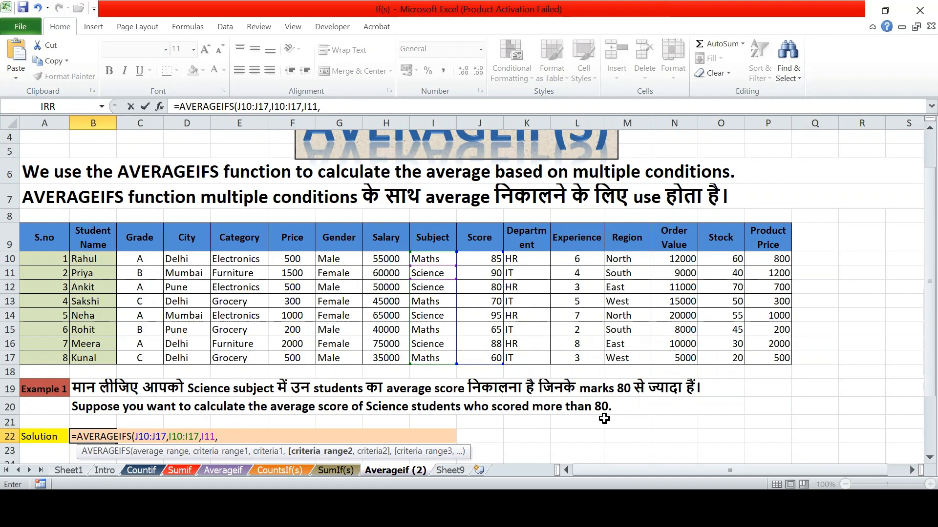
# Step: Complete the B22 AVERAGEIFS formula with the Score cells J10:J17 and ">80" as the second condition
pyautogui.click(477, 258)
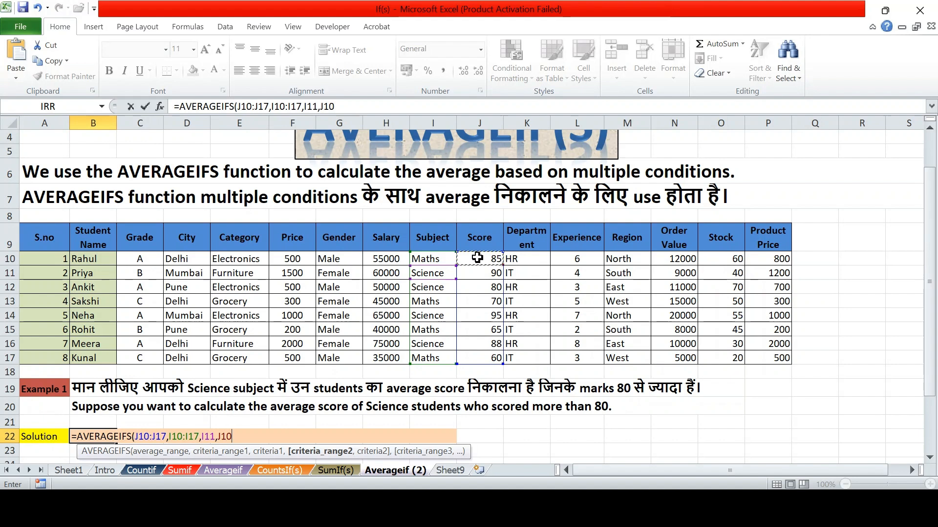
pyautogui.moveTo(478, 257); pyautogui.dragTo(481, 365)
pyautogui.write(',')
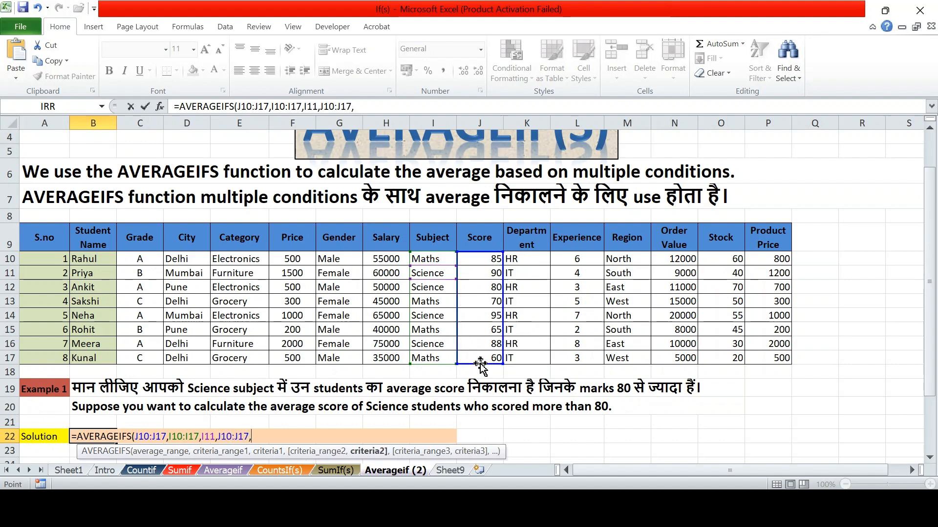
pyautogui.write('">80")')
pyautogui.press('Return')
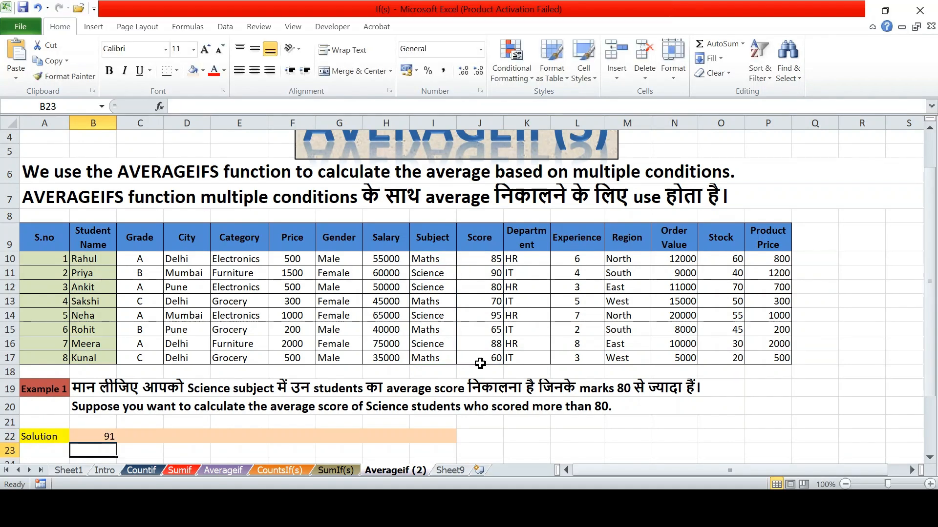
pyautogui.click(92, 437)
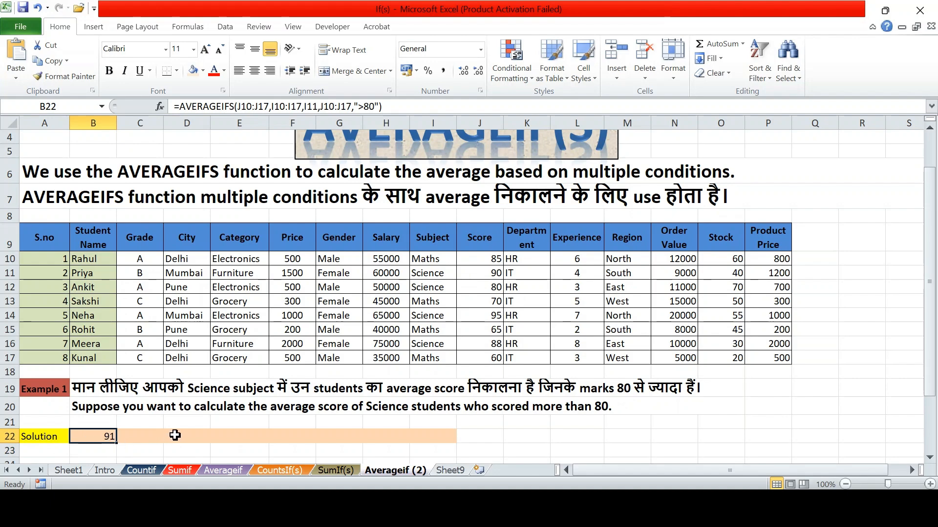
# Step: Examine Example 2's question in row 26 for its department condition, experience condition and the quantity to average
pyautogui.scroll(-2, 175, 436)
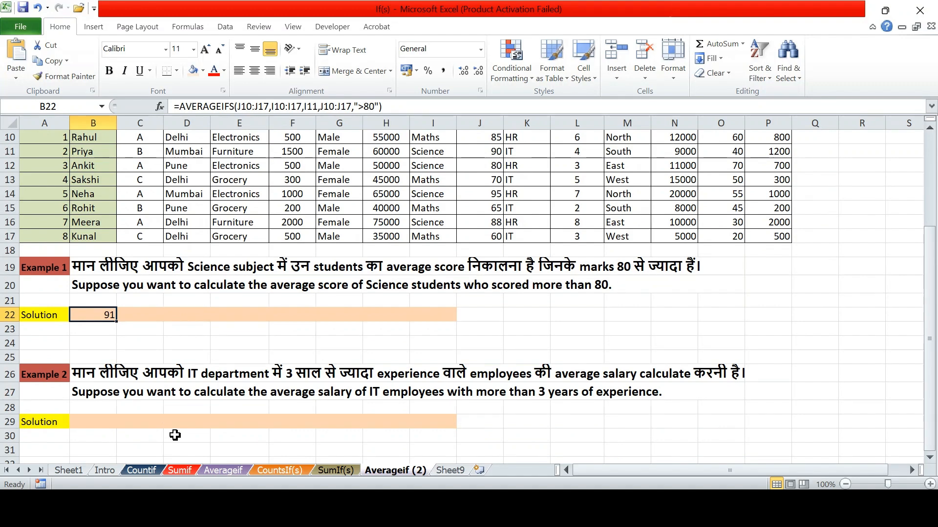
pyautogui.scroll(2, 174, 435)
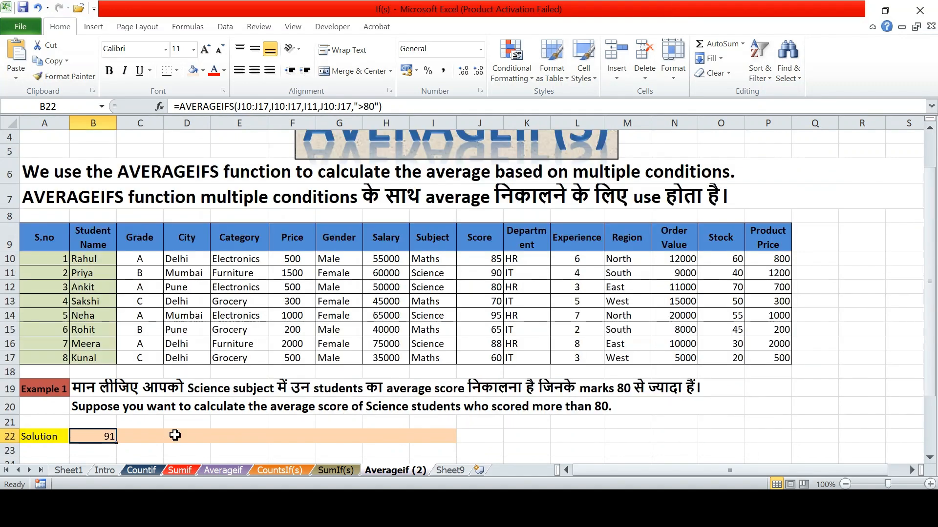
pyautogui.scroll(-1, 175, 435)
pyautogui.press('Down')
pyautogui.press('Down')
pyautogui.press('Down')
pyautogui.press('Down')
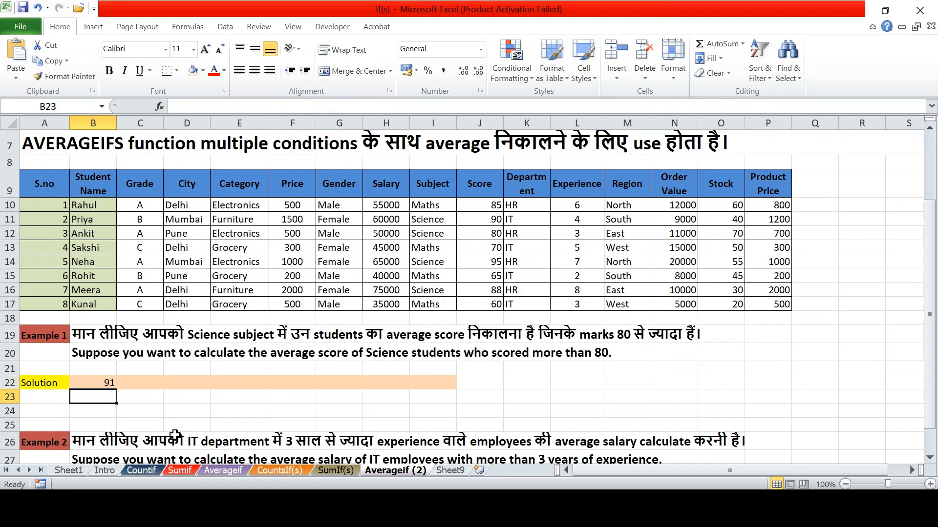
pyautogui.press('Down')
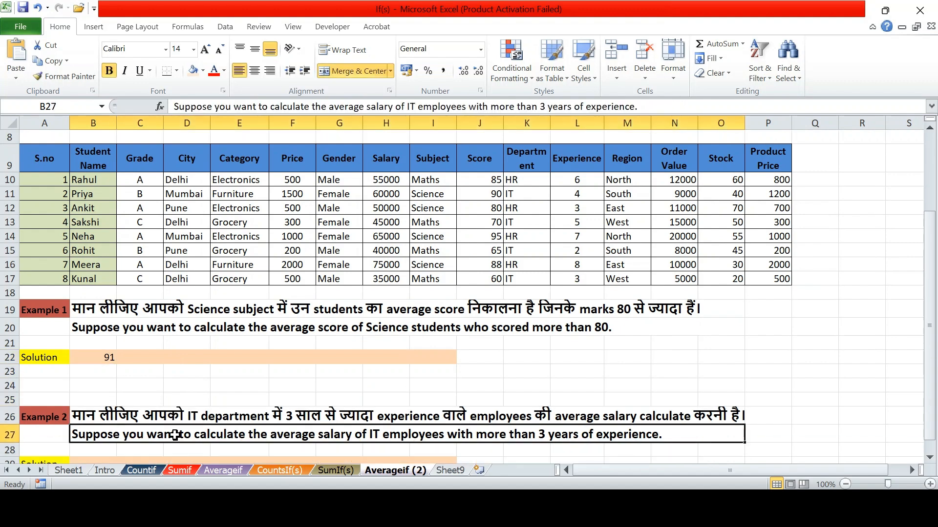
pyautogui.press('Down')
pyautogui.press('Down')
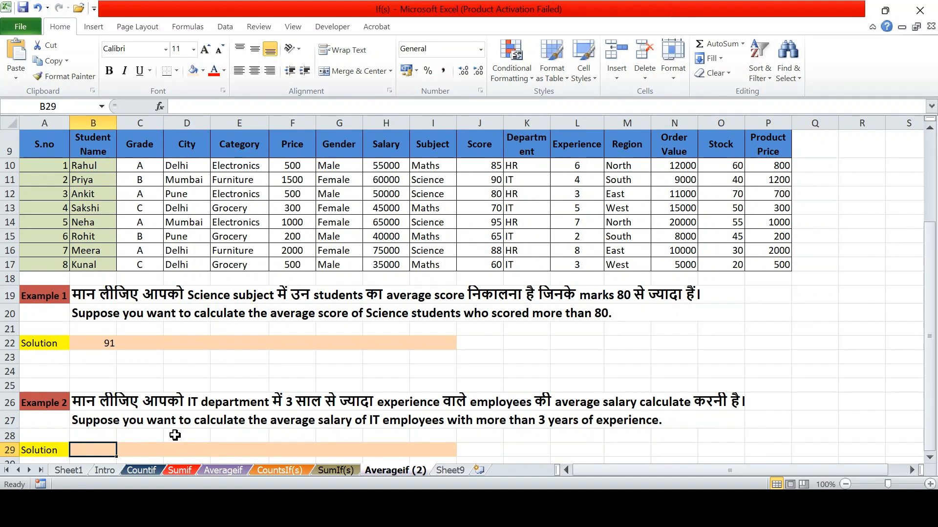
pyautogui.click(182, 402)
pyautogui.doubleClick(191, 402)
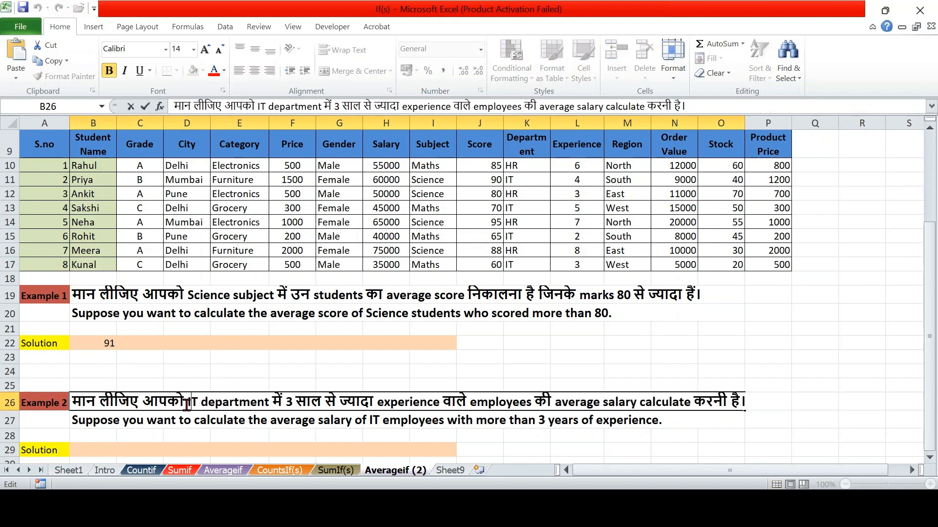
pyautogui.moveTo(191, 403); pyautogui.dragTo(271, 403)
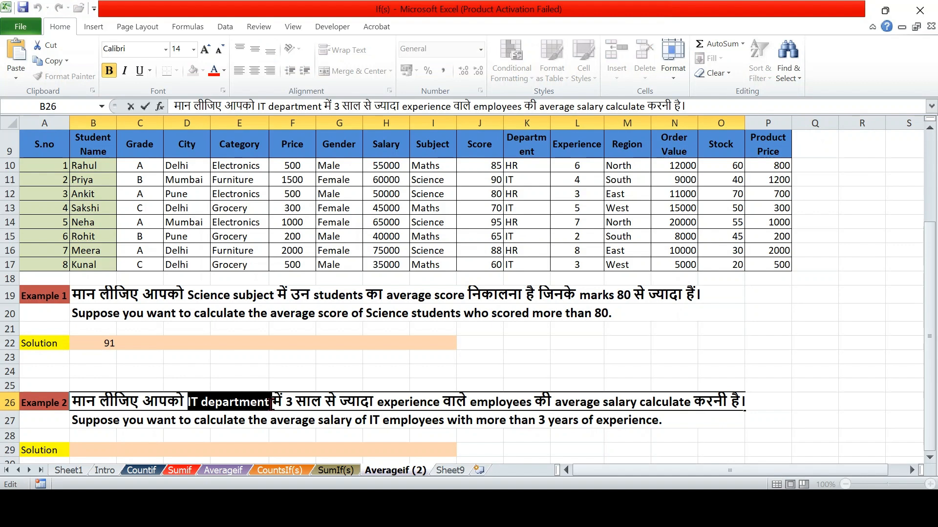
pyautogui.click(285, 403)
pyautogui.moveTo(284, 405); pyautogui.dragTo(445, 407)
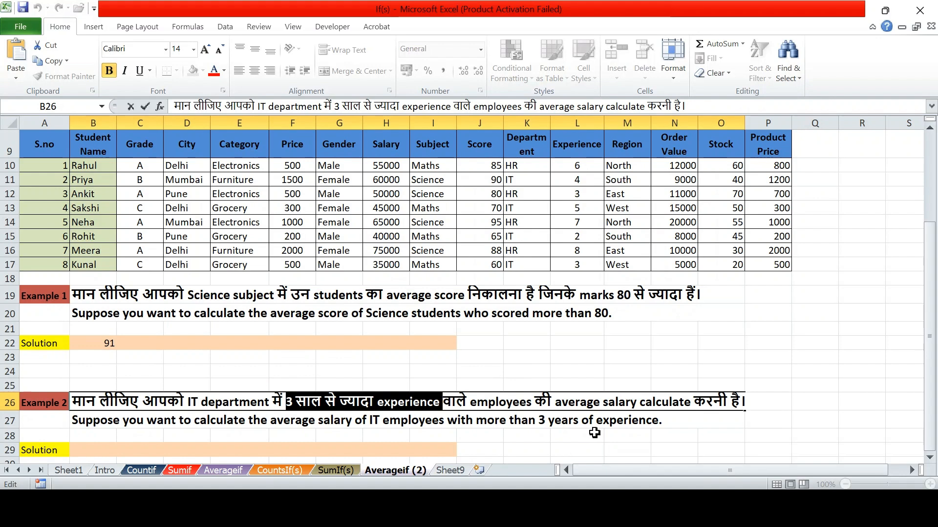
pyautogui.moveTo(555, 403); pyautogui.dragTo(622, 413)
pyautogui.click(188, 402)
pyautogui.moveTo(188, 403); pyautogui.dragTo(271, 403)
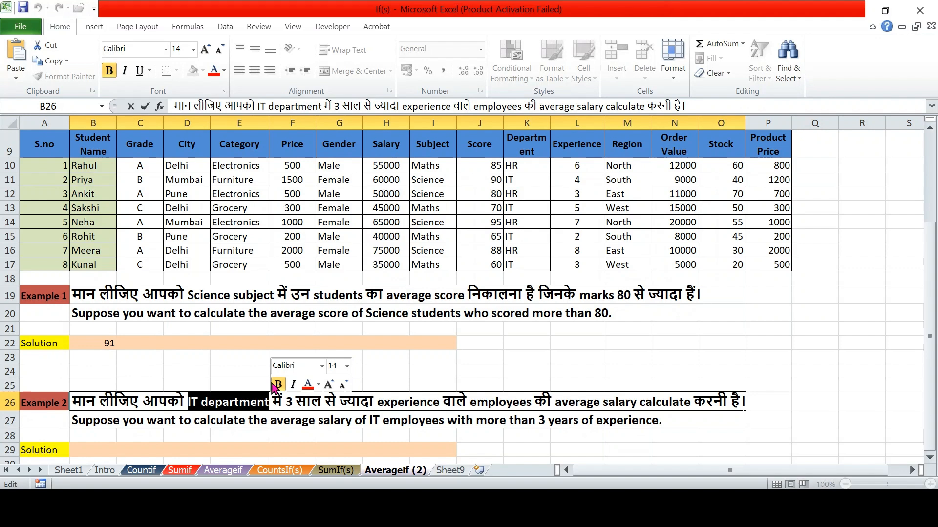
pyautogui.click(286, 403)
pyautogui.moveTo(287, 402); pyautogui.dragTo(441, 404)
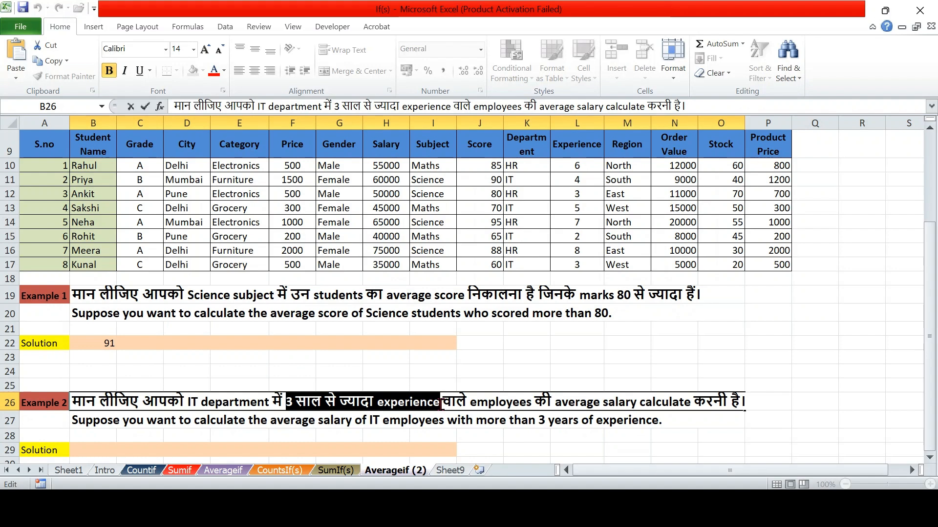
# Step: Start an AVERAGEIFS formula in Example 2's solution cell B29 with the Salary cells H10:H17 as the average range
pyautogui.click(89, 451)
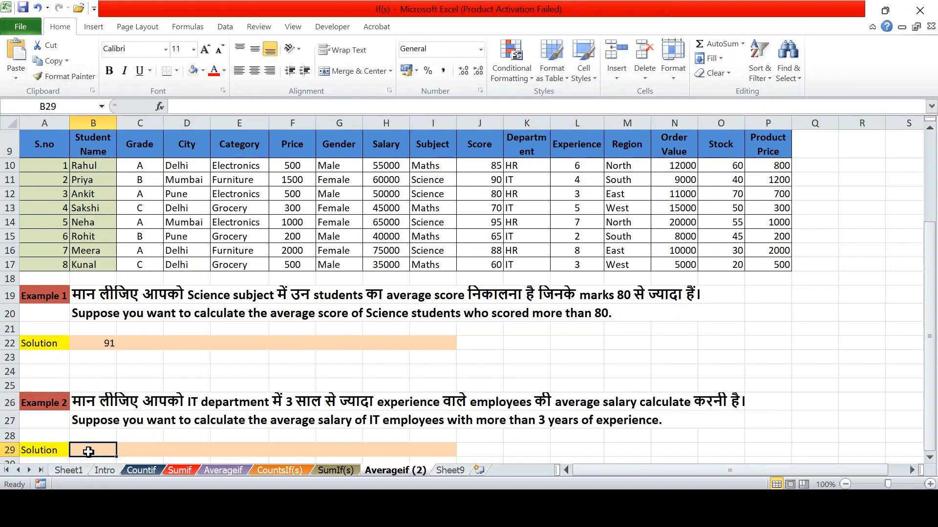
pyautogui.write('=a')
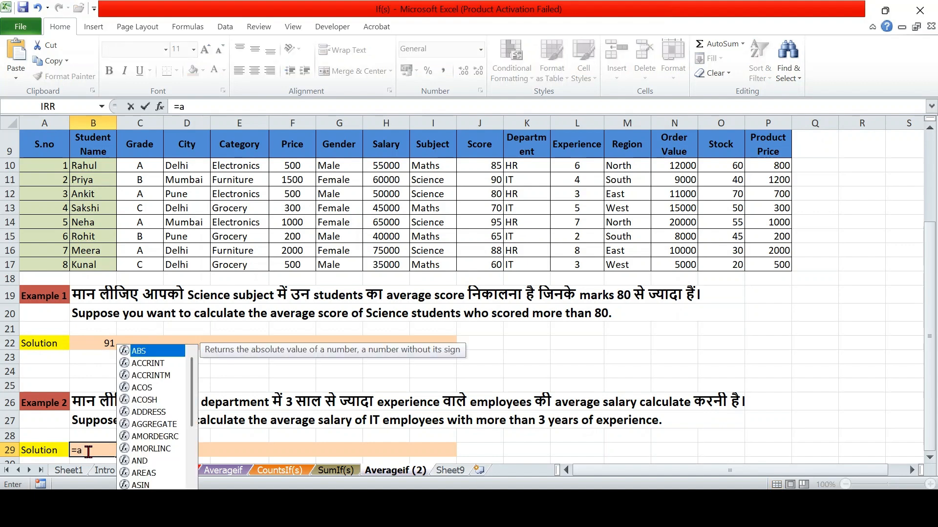
pyautogui.write('verageifs')
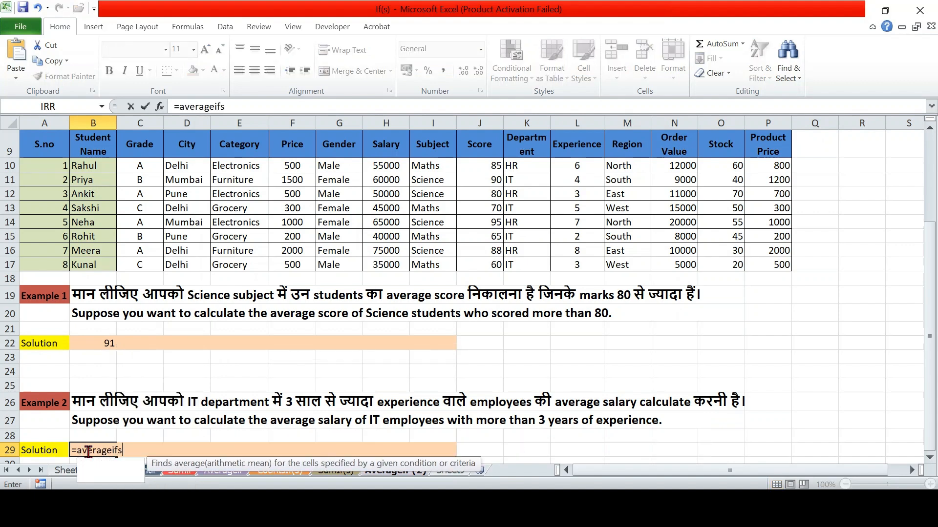
pyautogui.press('Tab')
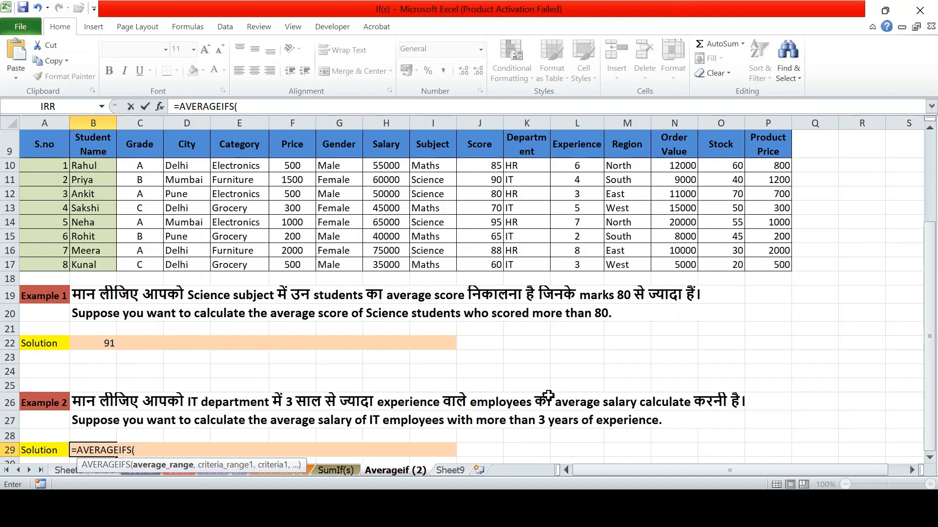
pyautogui.click(386, 165)
pyautogui.moveTo(386, 165); pyautogui.dragTo(393, 264)
pyautogui.write(',')
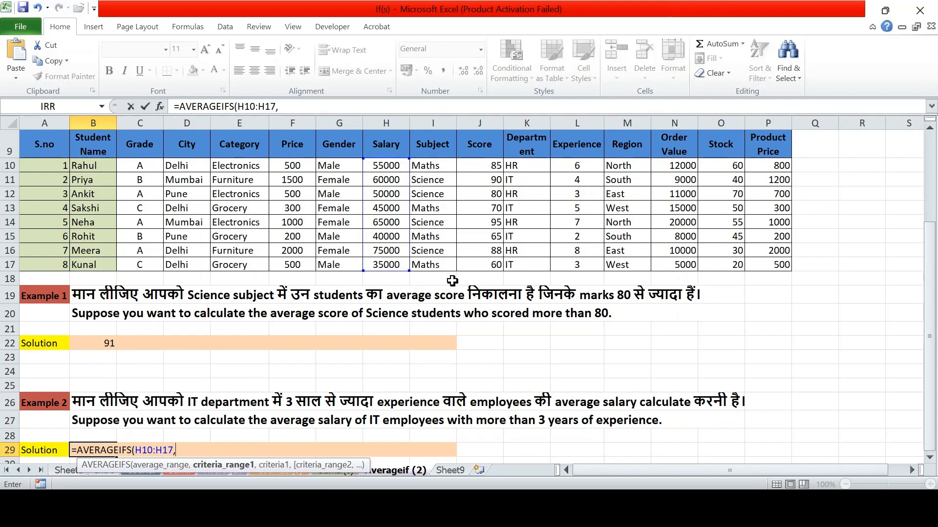
# Step: Add the Department cells K10:K17 with IT cell K11 as the first condition of the B29 formula
pyautogui.click(525, 161)
pyautogui.moveTo(524, 161); pyautogui.dragTo(523, 261)
pyautogui.write(',')
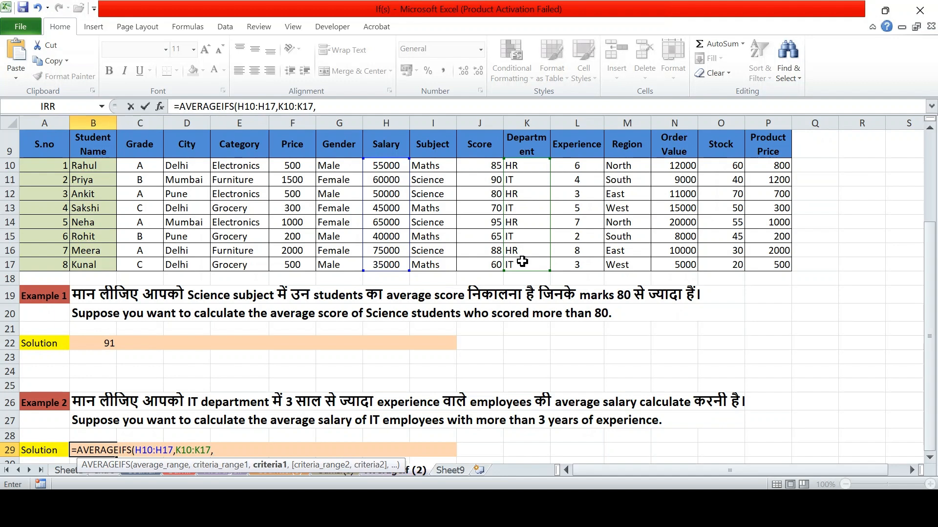
pyautogui.click(521, 182)
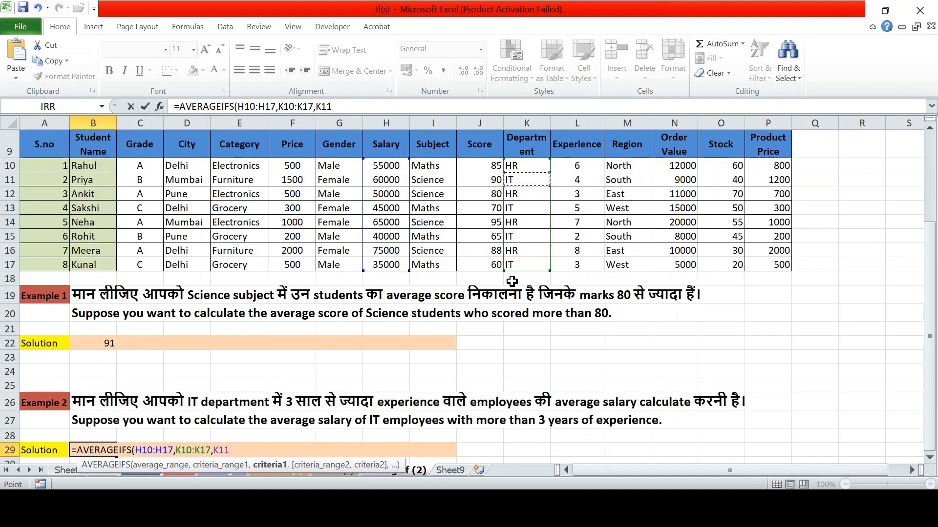
pyautogui.write(',')
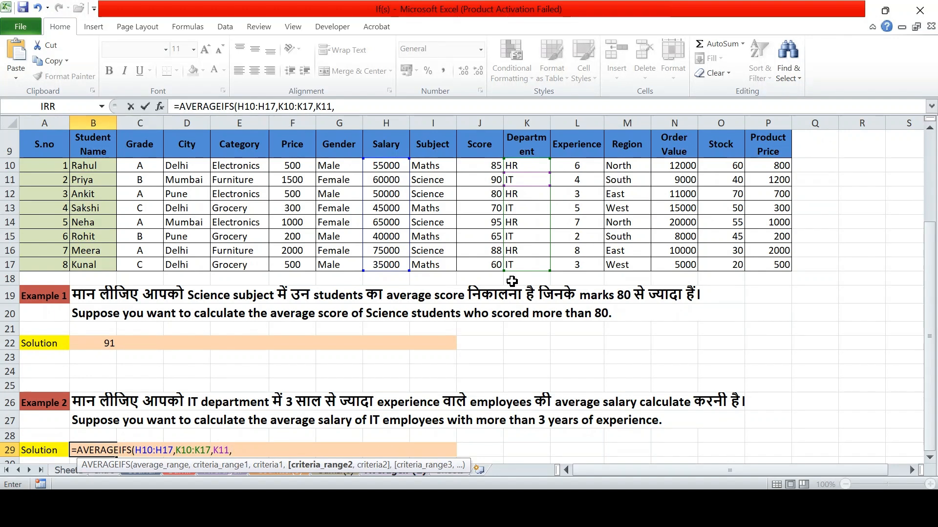
# Step: Complete the B29 AVERAGEIFS formula with the Experience cells L10:L17 and ">3" as the second condition
pyautogui.moveTo(577, 169); pyautogui.dragTo(578, 180)
pyautogui.moveTo(577, 216); pyautogui.dragTo(576, 266)
pyautogui.write(',')
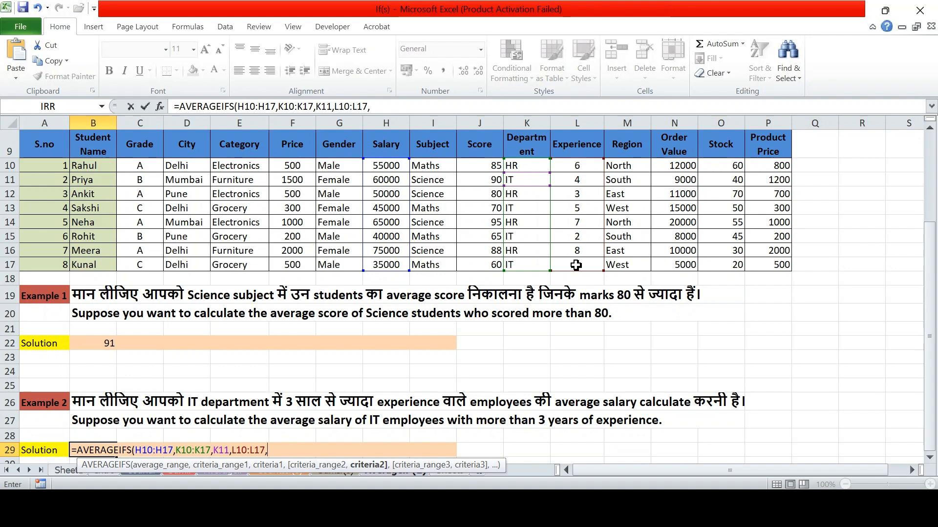
pyautogui.write('">3')
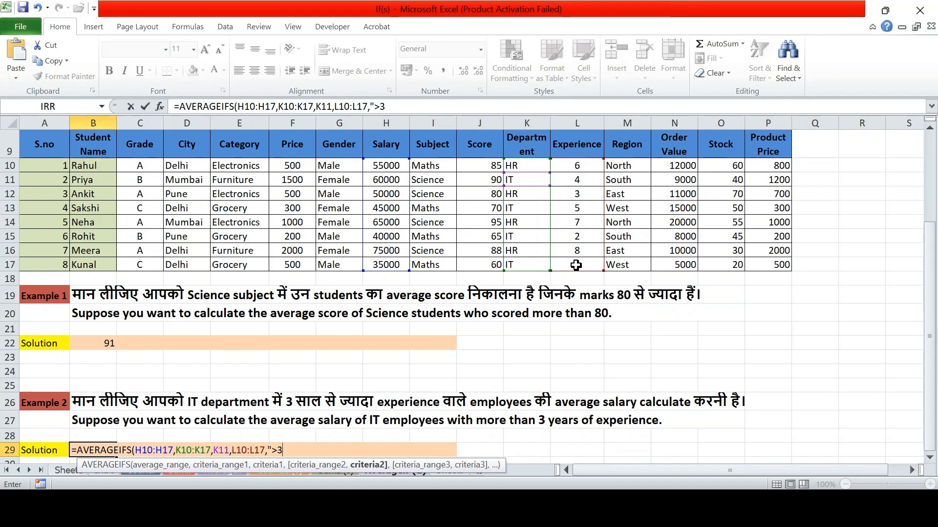
pyautogui.write('")')
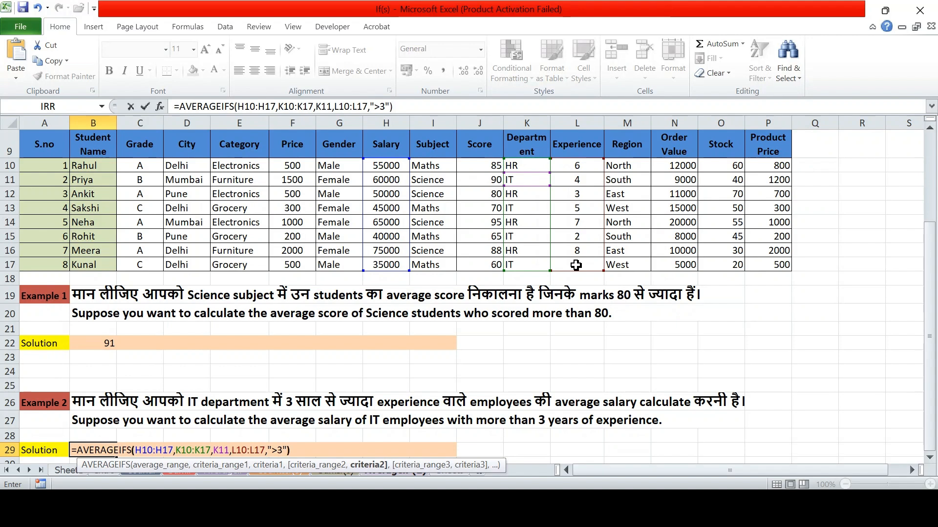
pyautogui.press('Return')
pyautogui.click(88, 422)
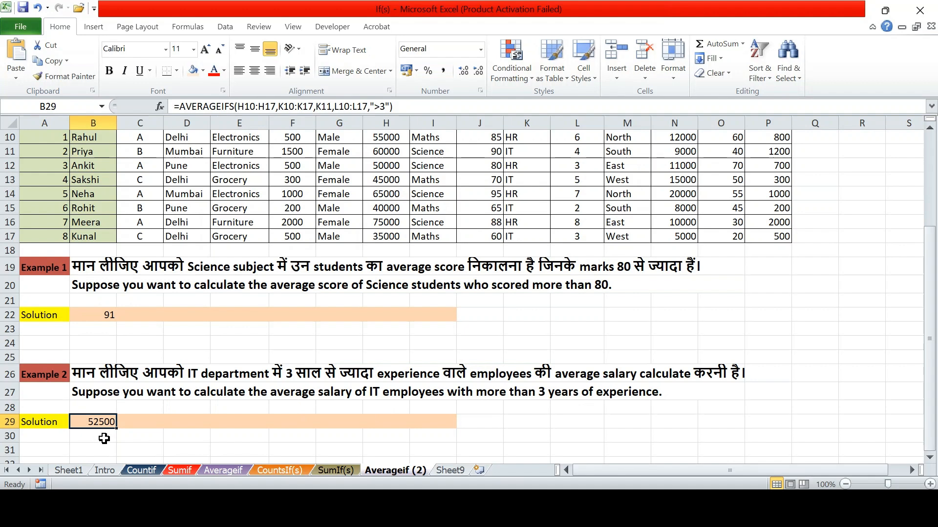
# Step: Show the closing Thank You sheet, Sheet9, checking back once on the Averageif (2) sheet
pyautogui.click(461, 471)
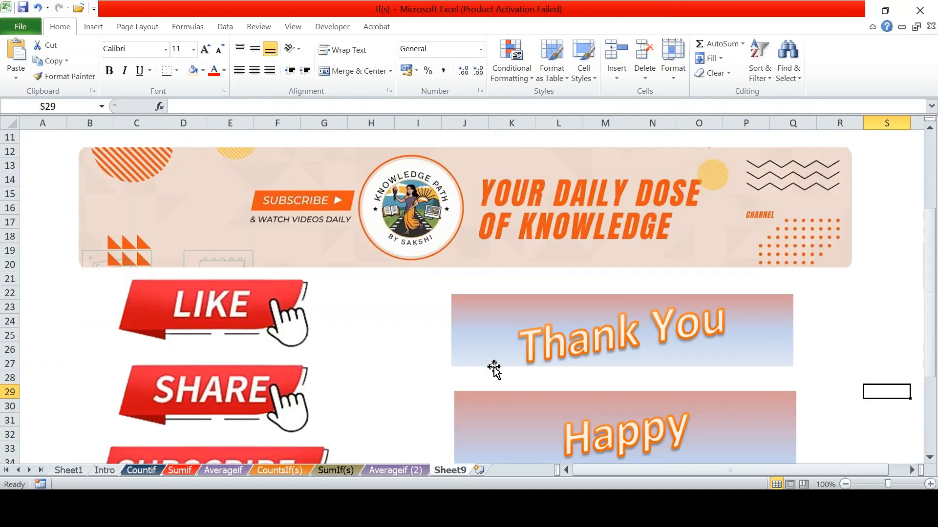
pyautogui.click(396, 472)
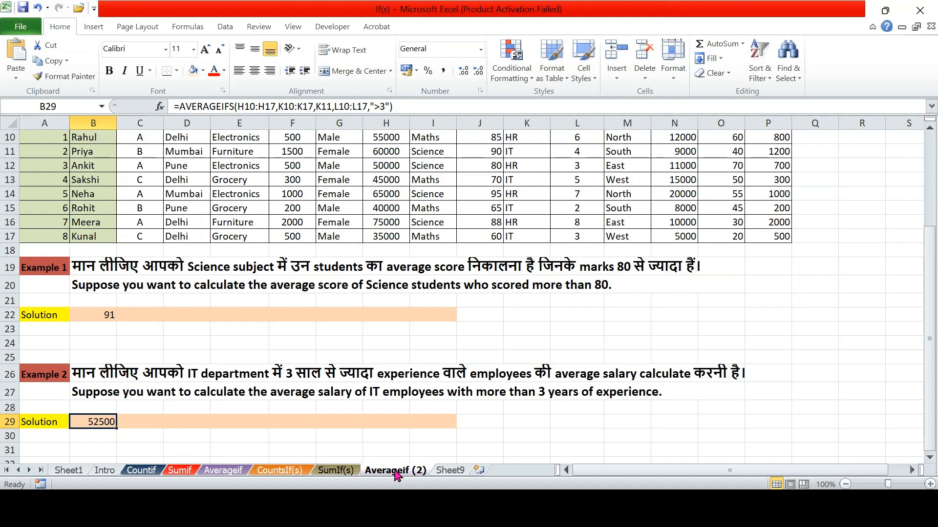
pyautogui.click(449, 471)
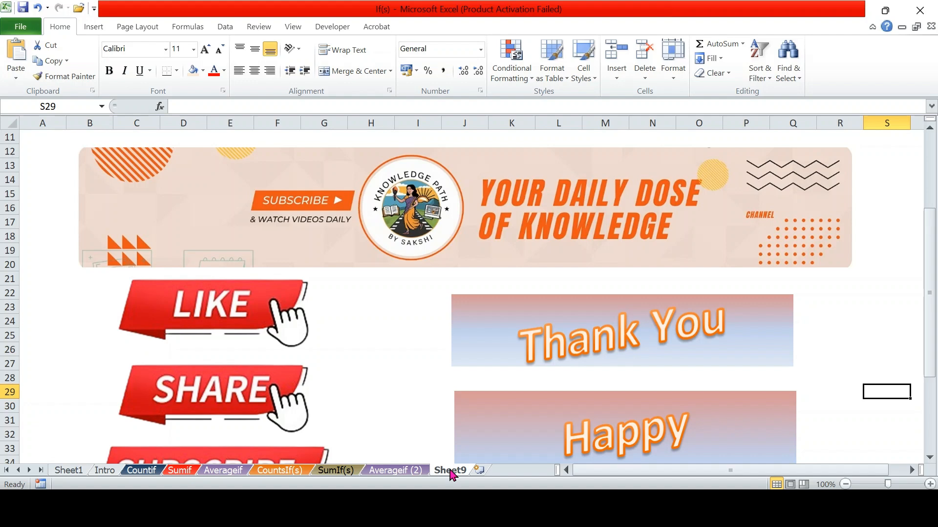